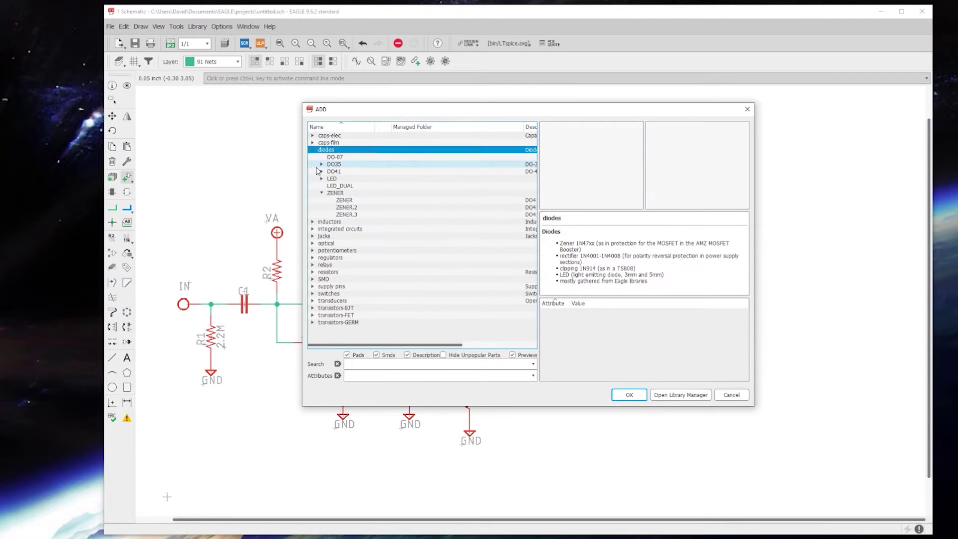
# Browse the diodes library, previewing the DO-07, DO35, DO35.2 and DO35.3 footprints.
pyautogui.click(321, 193)
pyautogui.click(321, 178)
pyautogui.click(347, 193)
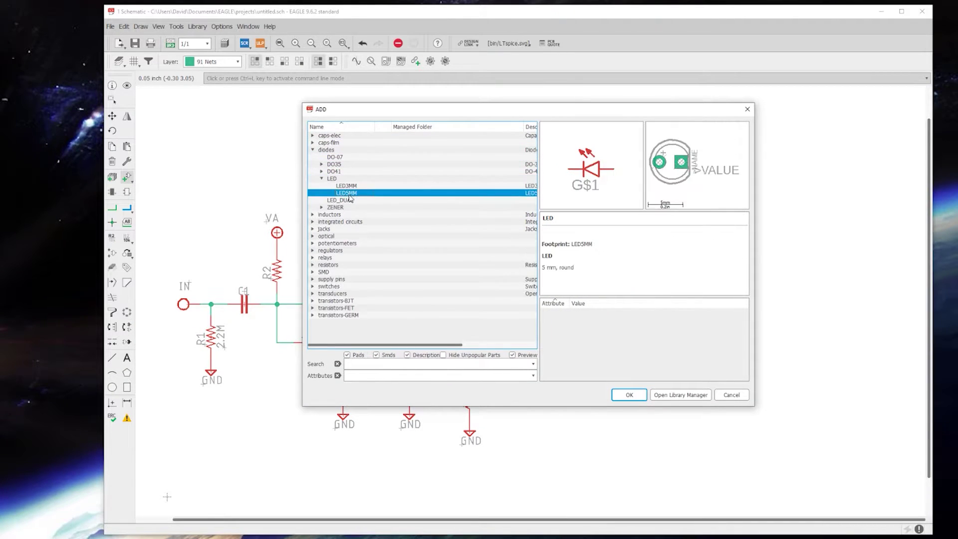
pyautogui.click(338, 157)
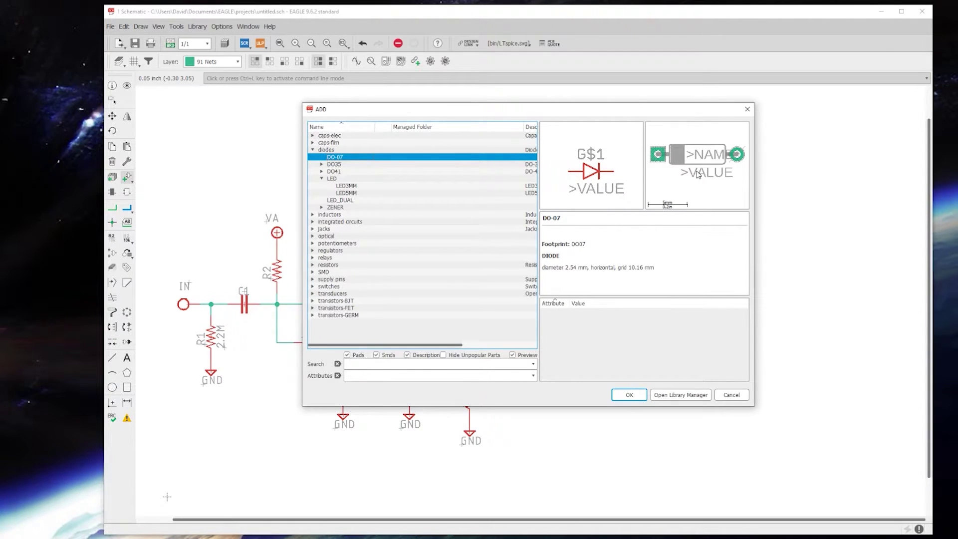
pyautogui.click(334, 164)
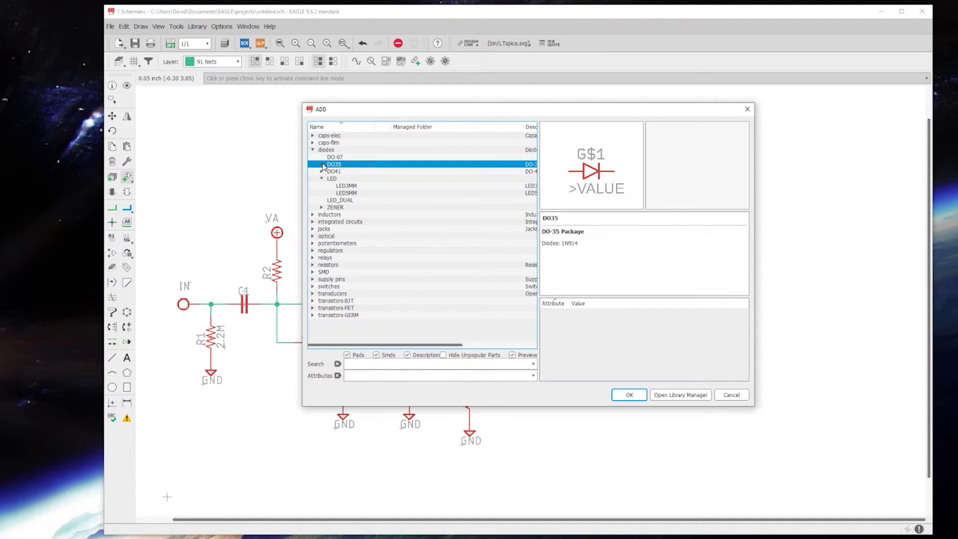
pyautogui.click(321, 164)
pyautogui.click(345, 172)
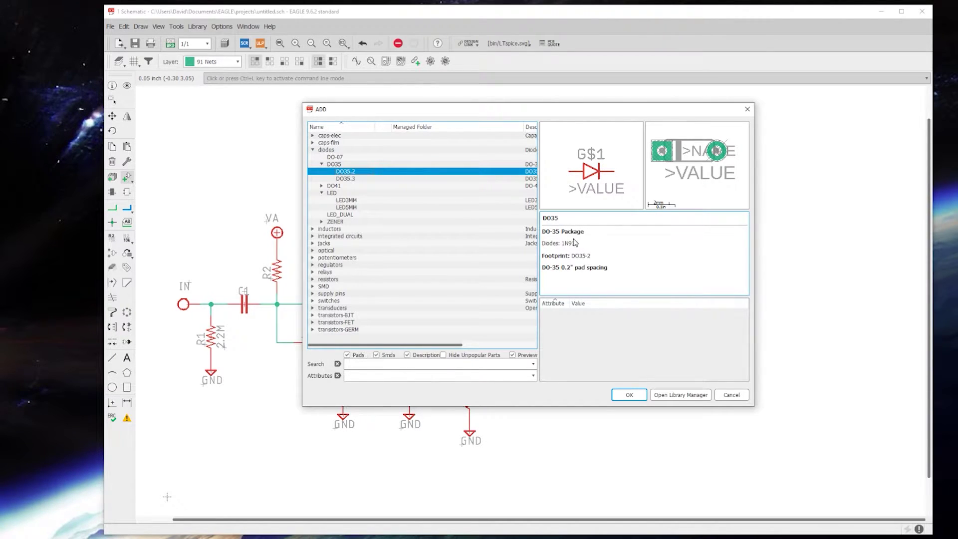
pyautogui.click(344, 179)
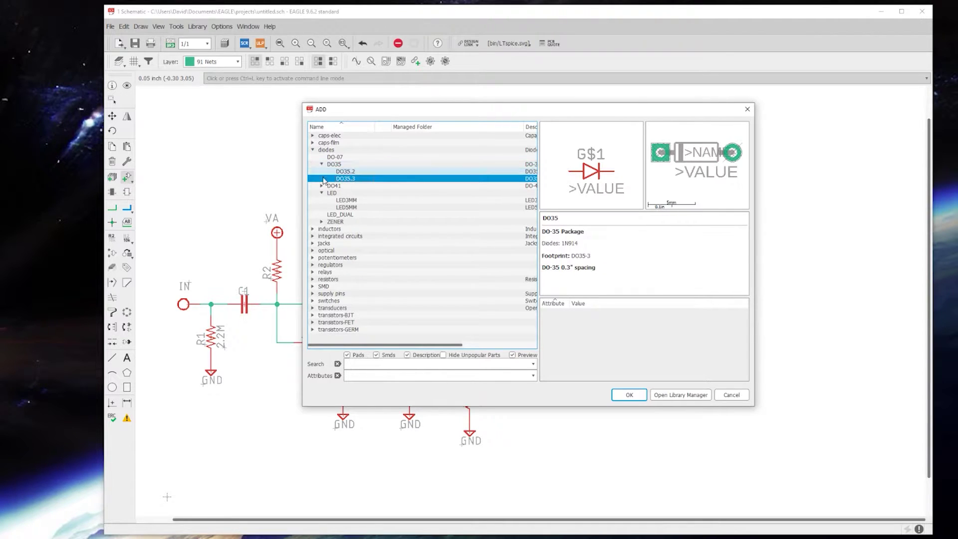
# Compare the DO41.2, DO41.3 and DO41.25 footprints, returning to DO41.3.
pyautogui.click(322, 185)
pyautogui.click(335, 192)
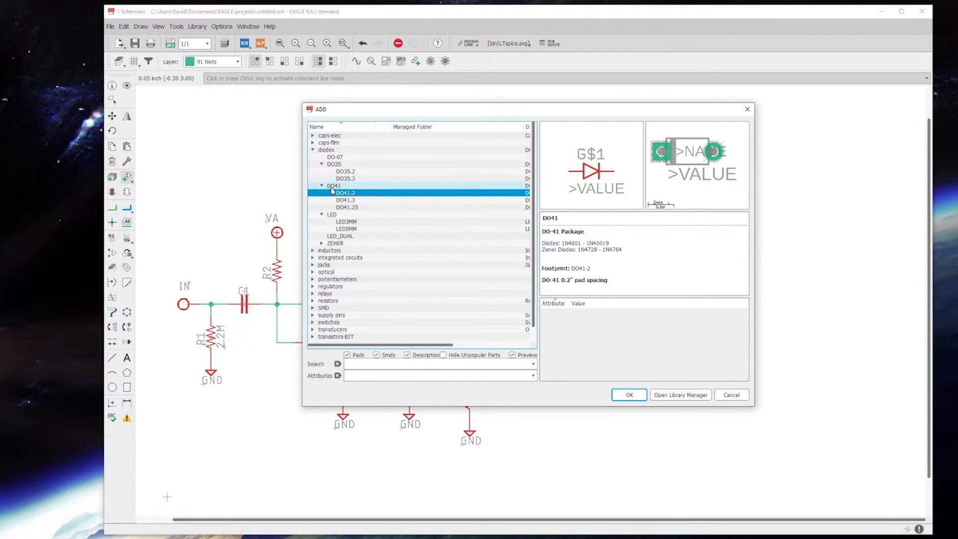
pyautogui.click(349, 201)
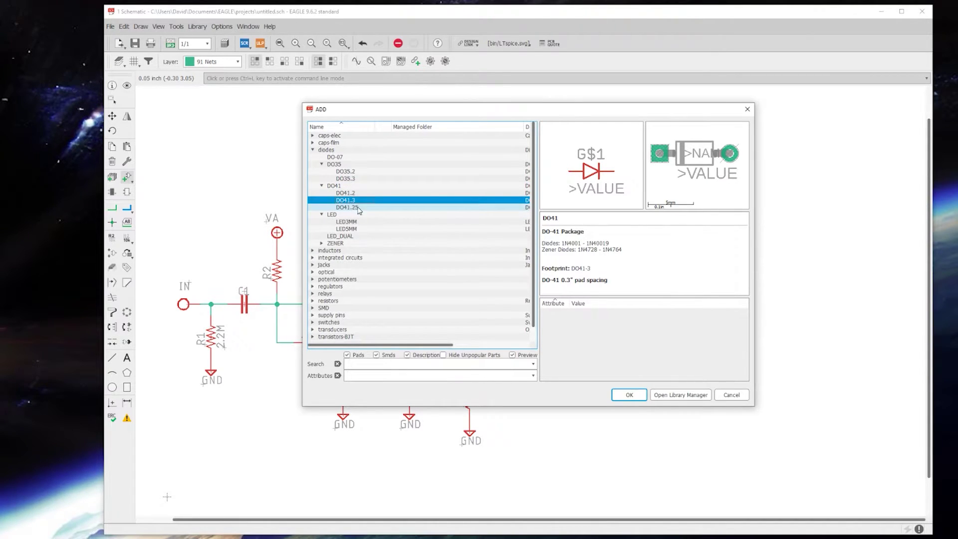
pyautogui.click(353, 207)
pyautogui.click(346, 200)
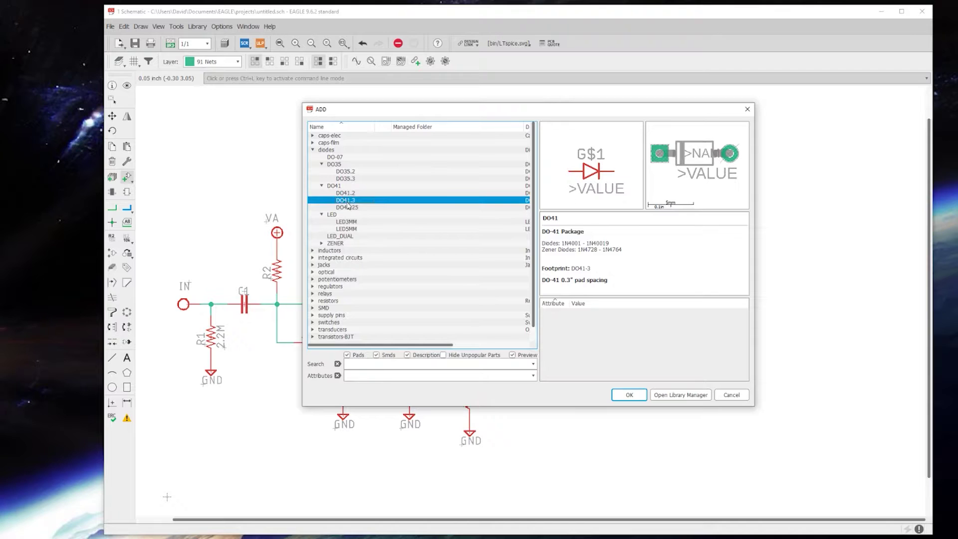
# Choose the LED5MM part and place LEDs D2 and D3 to the right of C5.
pyautogui.click(347, 229)
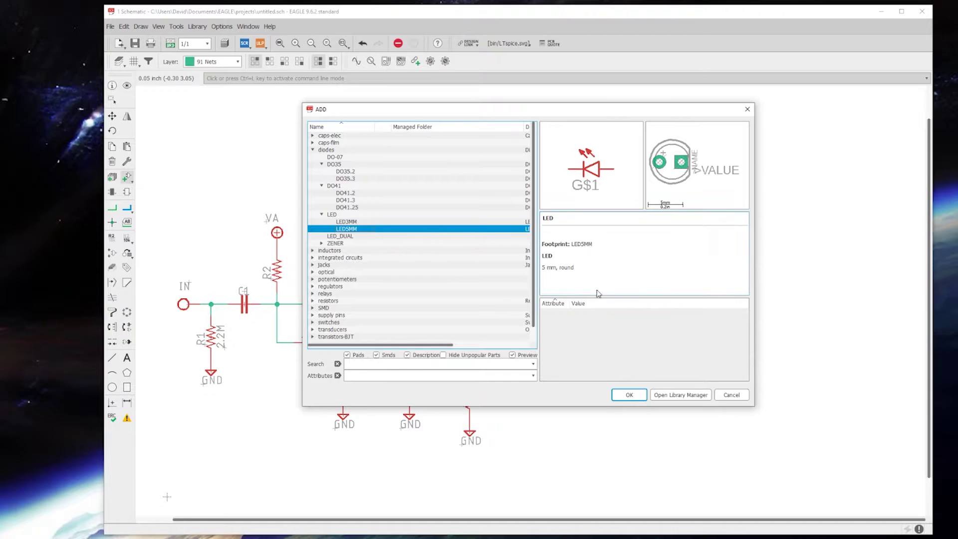
pyautogui.click(629, 394)
pyautogui.click(690, 315)
pyautogui.click(723, 315)
# Draw nets joining C5's output to the LED tops and the bottoms of D2 and D3 together.
pyautogui.press('Escape')
pyautogui.click(112, 207)
pyautogui.click(690, 330)
pyautogui.click(723, 342)
pyautogui.doubleClick(723, 329)
pyautogui.click(679, 282)
pyautogui.click(723, 282)
pyautogui.doubleClick(723, 304)
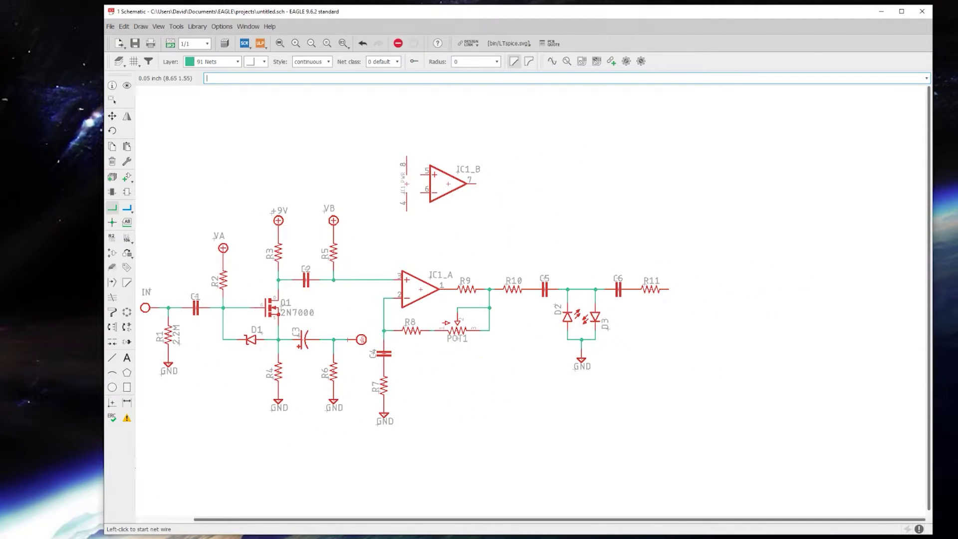
# Move op-amp IC1_B beside R11 and mirror it horizontally.
pyautogui.press('F7')
pyautogui.click(452, 180)
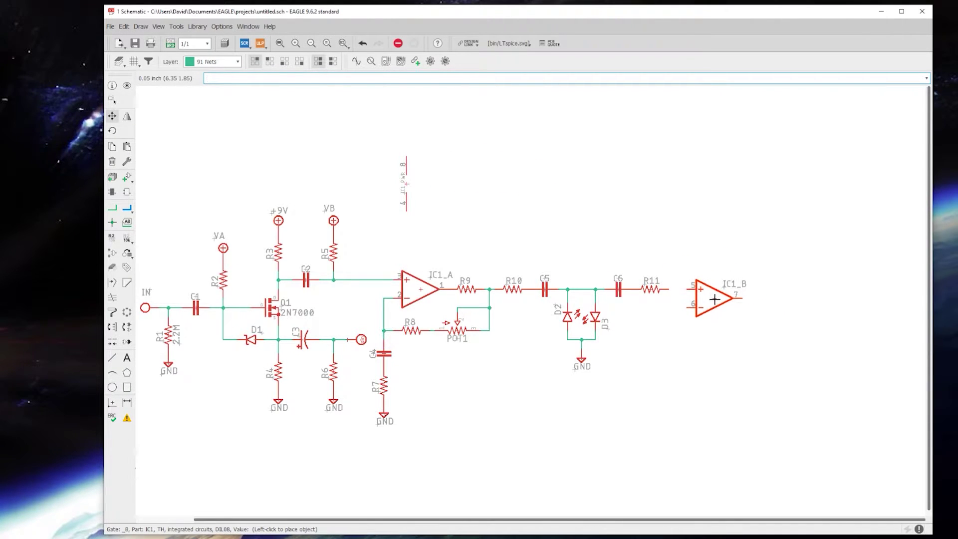
pyautogui.click(715, 299)
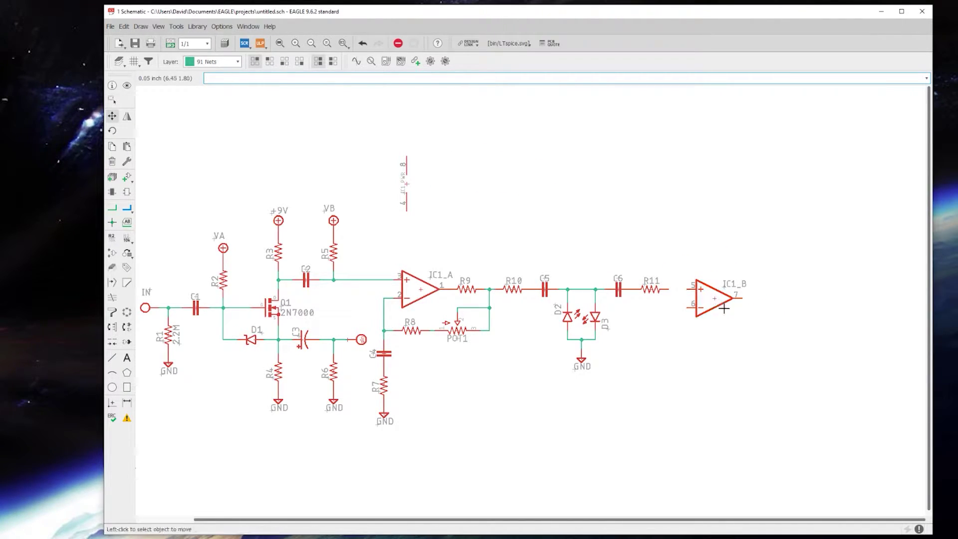
pyautogui.click(126, 116)
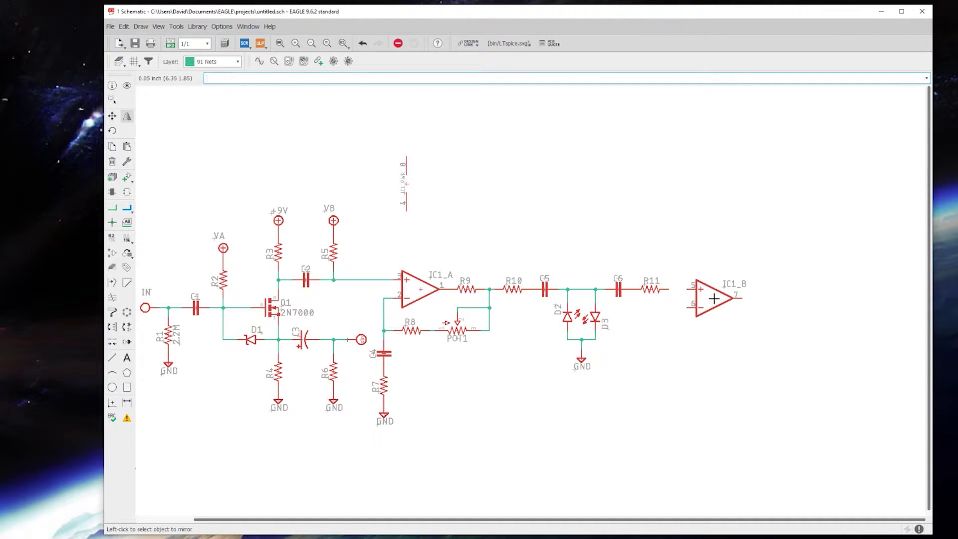
pyautogui.click(715, 298)
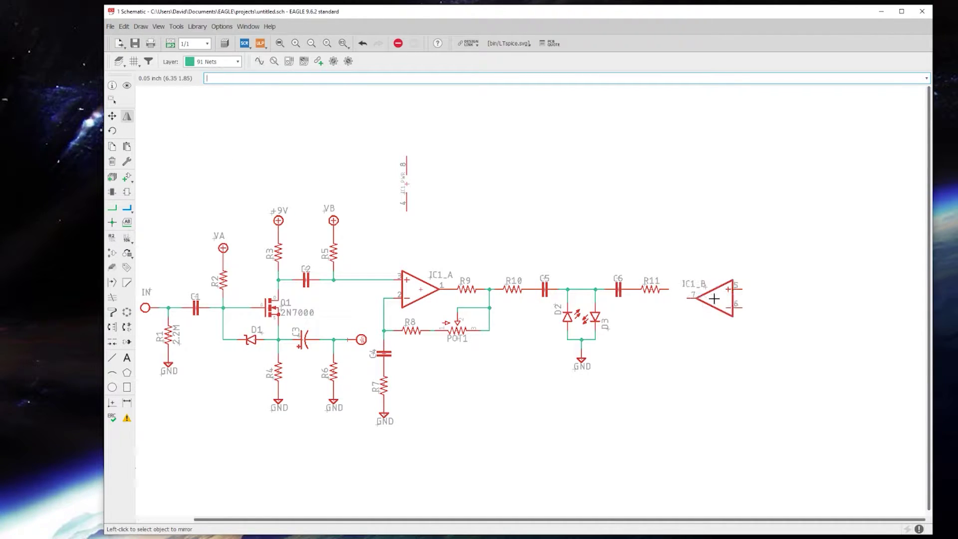
# Rotate IC1_B so output pin 7 faces right and set it after R11.
pyautogui.click(111, 115)
pyautogui.click(710, 293)
pyautogui.rightClick(711, 293)
pyautogui.rightClick(713, 292)
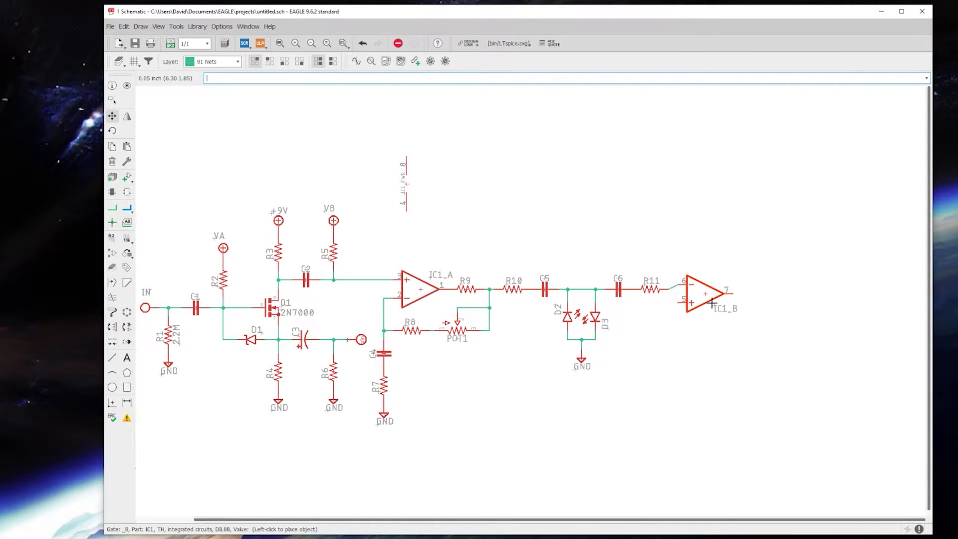
pyautogui.click(710, 298)
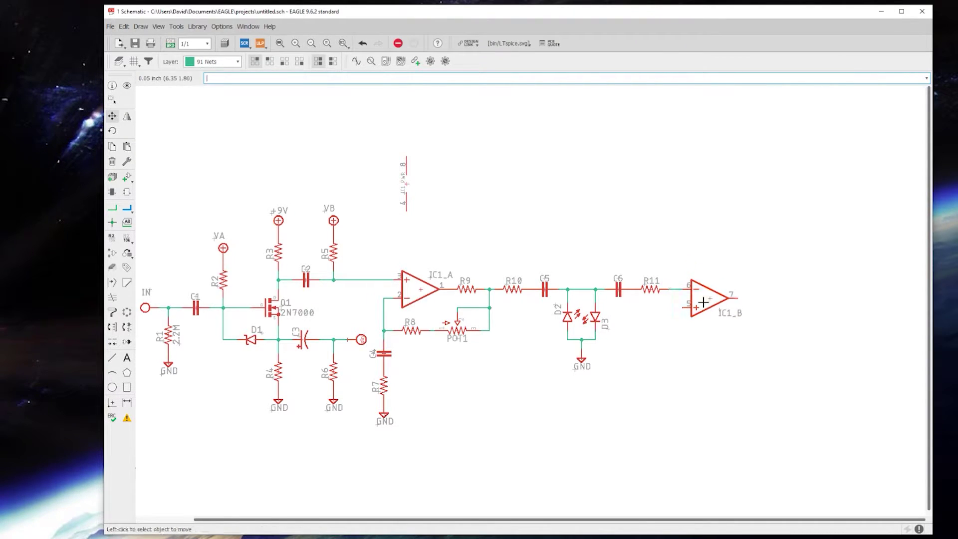
# Reposition IC1_B until its pin 6 sits on R11's net.
pyautogui.click(112, 161)
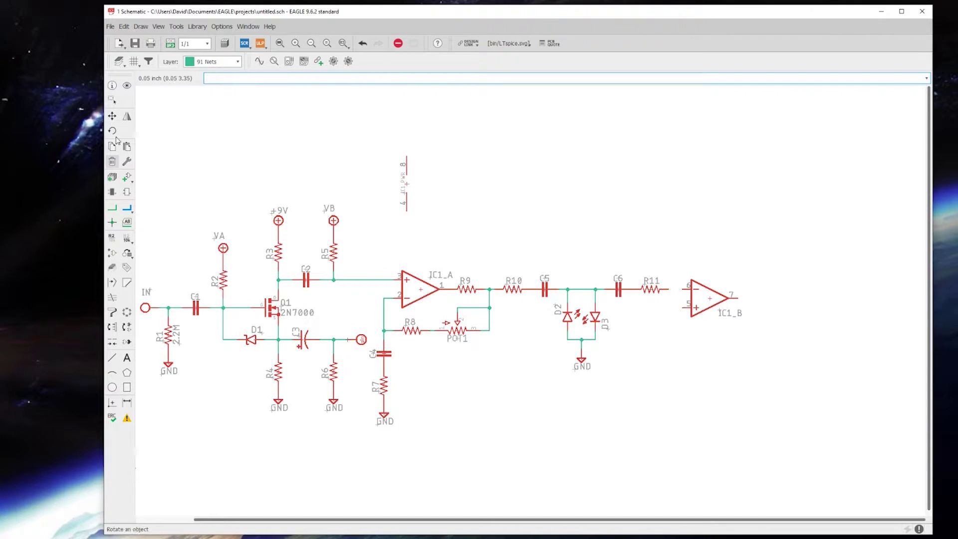
pyautogui.click(112, 116)
pyautogui.click(710, 298)
pyautogui.scroll(3, 709, 298)
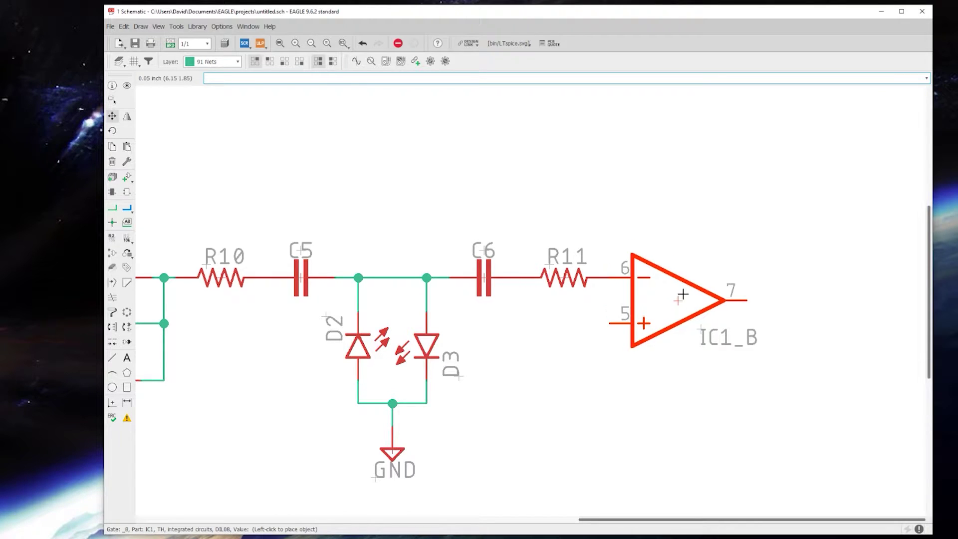
pyautogui.click(682, 298)
pyautogui.click(682, 300)
pyautogui.click(720, 302)
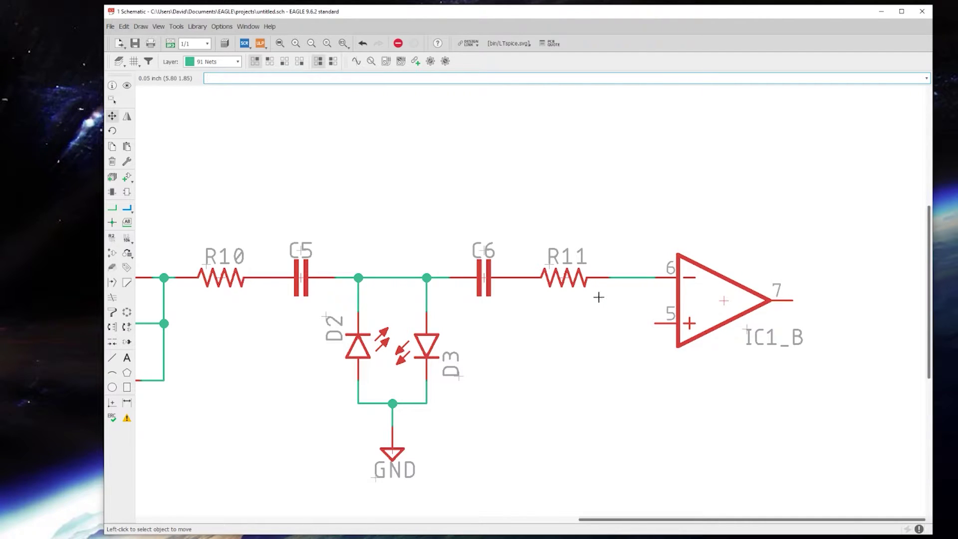
pyautogui.click(724, 301)
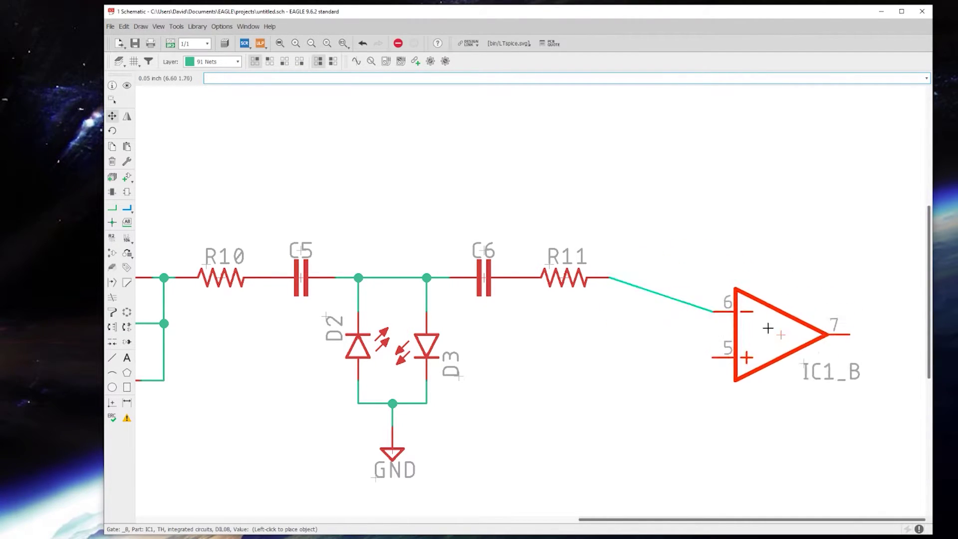
pyautogui.click(699, 291)
# Copy resistors R12 and R13 and capacitor C7 into place around IC1_B.
pyautogui.scroll(-2, 636, 284)
pyautogui.hotkey('ctrl', 'c')
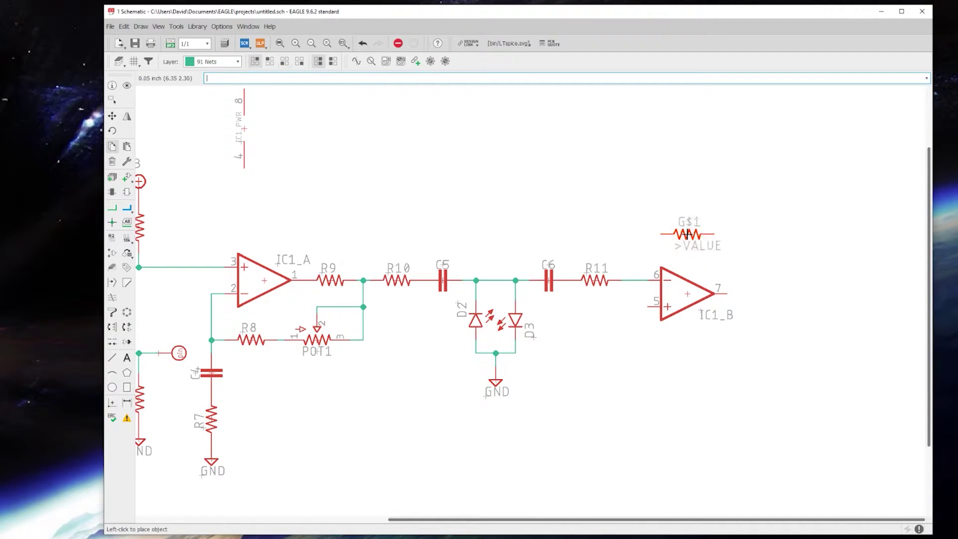
pyautogui.rightClick(688, 233)
pyautogui.click(634, 353)
pyautogui.click(634, 353)
pyautogui.rightClick(688, 227)
pyautogui.click(688, 226)
pyautogui.click(548, 280)
pyautogui.click(687, 181)
# Wire C7 and R13 as feedback between pin 6 and pin 7, and pin 5 to R12.
pyautogui.click(111, 207)
pyautogui.click(669, 181)
pyautogui.doubleClick(634, 280)
pyautogui.click(649, 307)
pyautogui.doubleClick(634, 339)
pyautogui.click(660, 228)
pyautogui.doubleClick(634, 227)
pyautogui.click(727, 293)
pyautogui.click(707, 181)
pyautogui.click(714, 227)
pyautogui.doubleClick(742, 228)
# Copy the VB supply symbol and place it under R12.
pyautogui.click(112, 146)
pyautogui.scroll(-2, 336, 213)
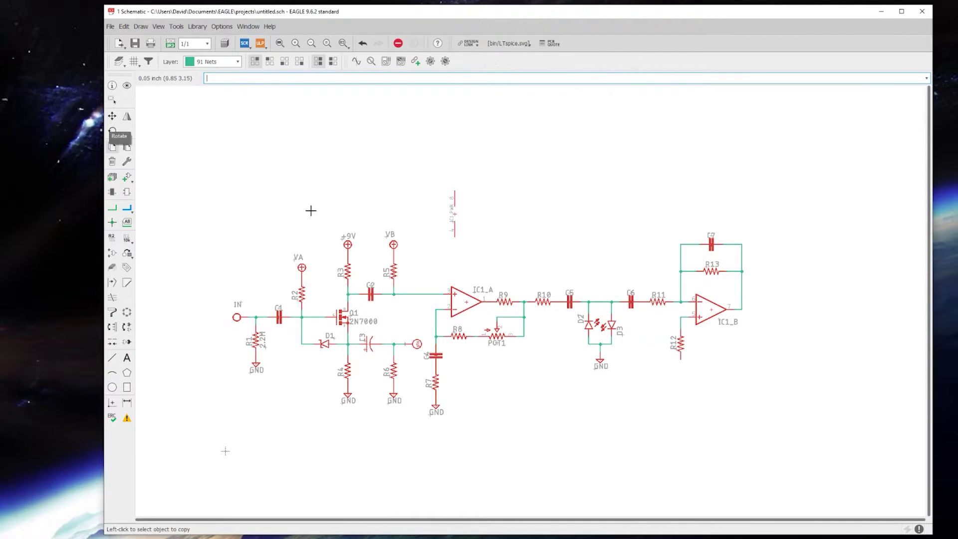
pyautogui.click(394, 244)
pyautogui.scroll(2, 679, 371)
pyautogui.click(673, 367)
# Copy capacitor C8 to pin 7's output and resistor R14 to its right.
pyautogui.scroll(-1, 688, 349)
pyautogui.scroll(-1, 618, 307)
pyautogui.click(497, 258)
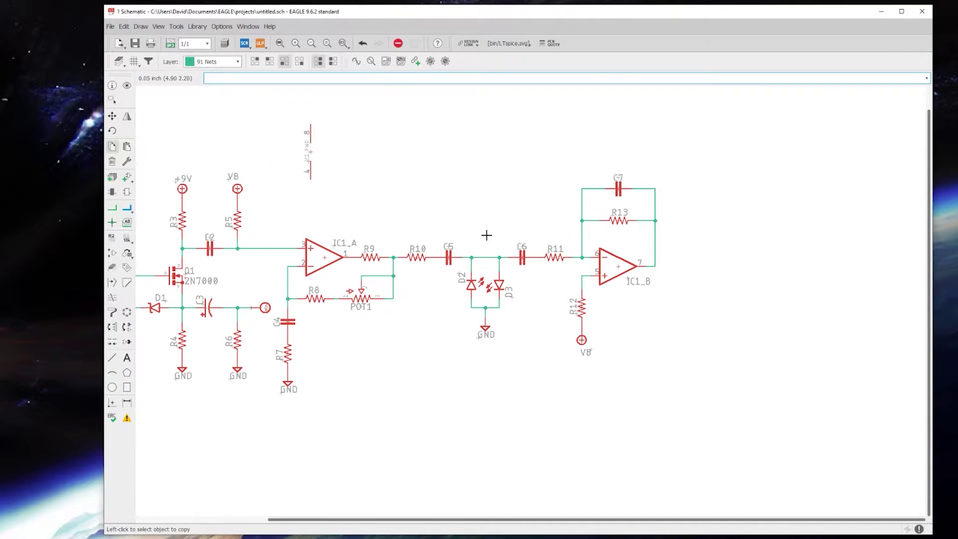
pyautogui.scroll(3, 649, 259)
pyautogui.click(662, 259)
pyautogui.click(112, 208)
pyautogui.click(111, 147)
pyautogui.click(449, 243)
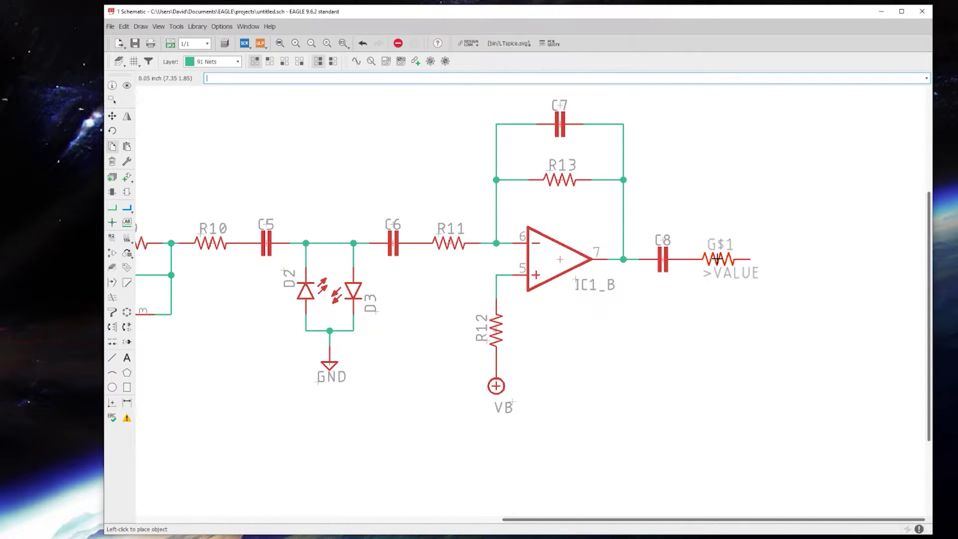
pyautogui.click(722, 259)
pyautogui.scroll(-2, 726, 265)
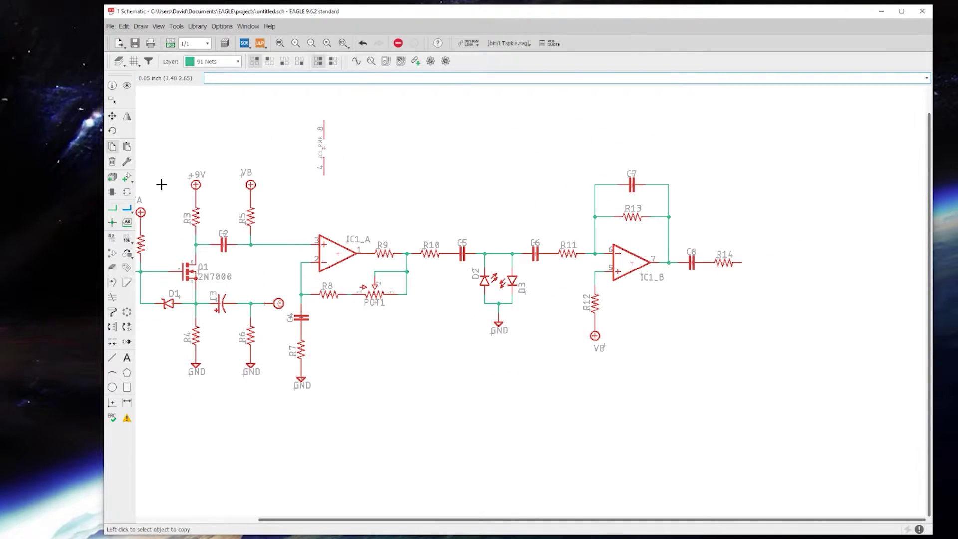
# Add the 16MM.1 potentiometer POT2 to the right of R14.
pyautogui.click(132, 183)
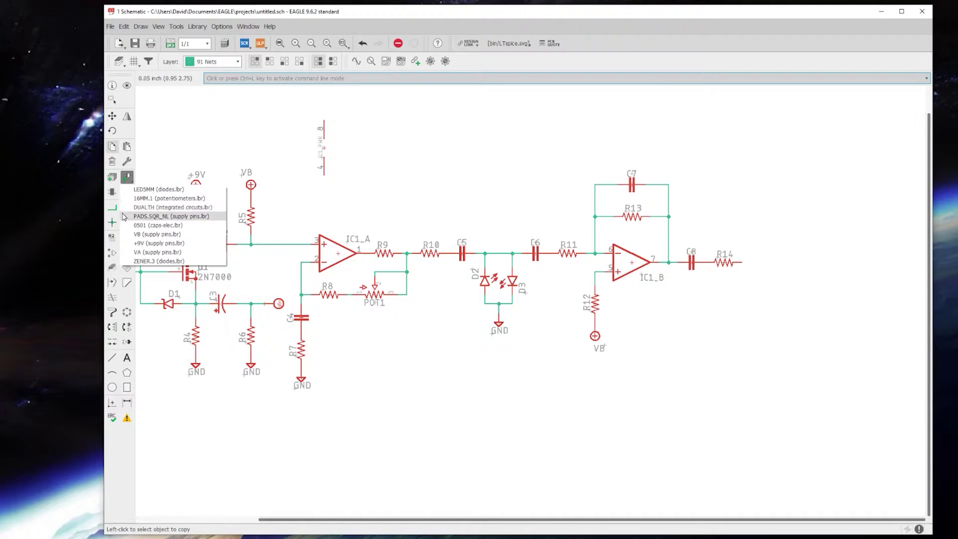
pyautogui.click(150, 199)
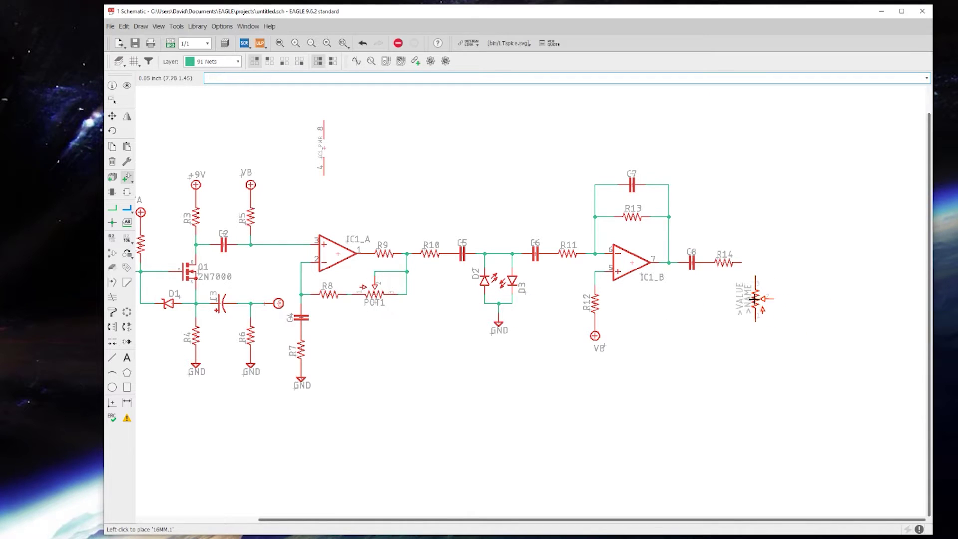
pyautogui.click(751, 294)
# Wire R14 to POT2 pin 3 and copy a ground symbol for pin 1.
pyautogui.click(112, 209)
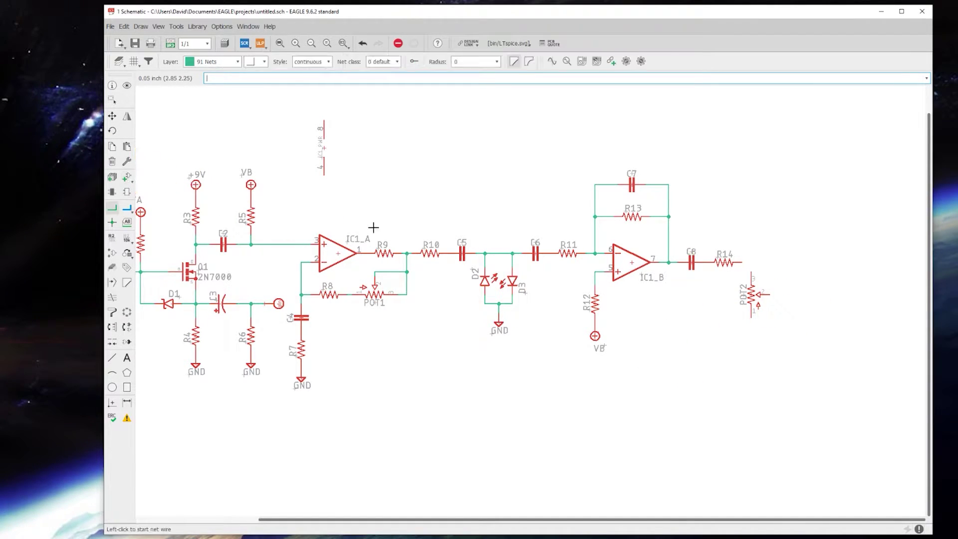
pyautogui.scroll(2, 779, 259)
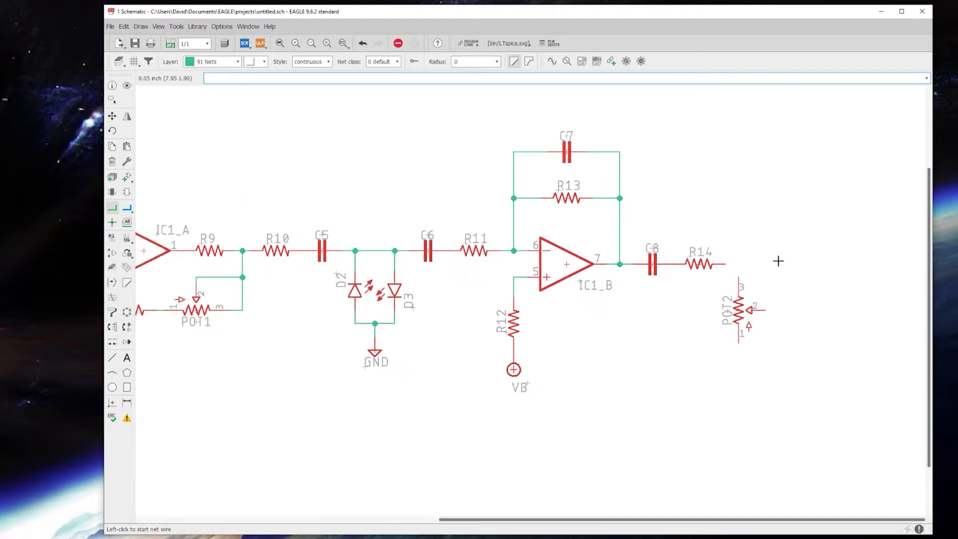
pyautogui.click(738, 278)
pyautogui.click(112, 146)
pyautogui.click(375, 355)
# Ground POT2's pin 1 and place the supply-pins OUT pad at POT2's wiper.
pyautogui.click(732, 377)
pyautogui.click(280, 43)
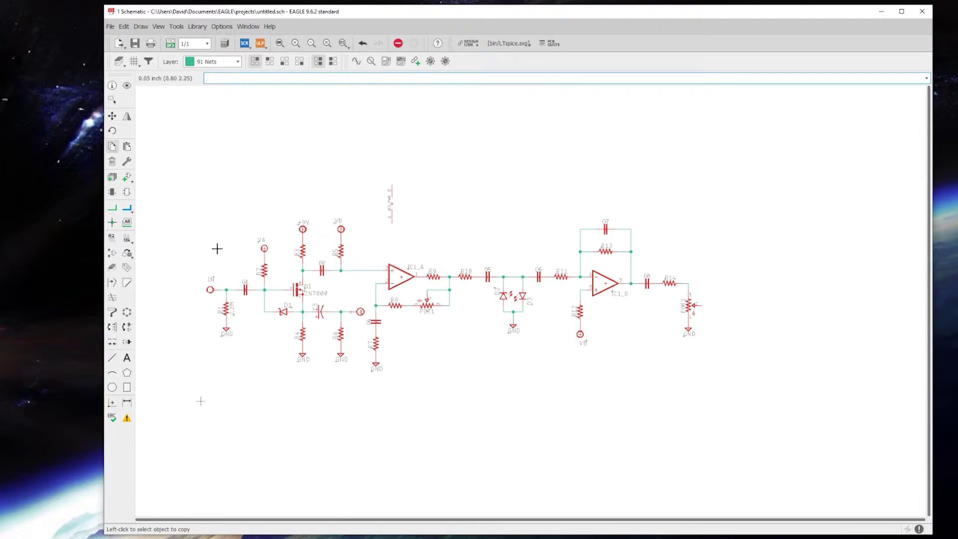
pyautogui.click(127, 176)
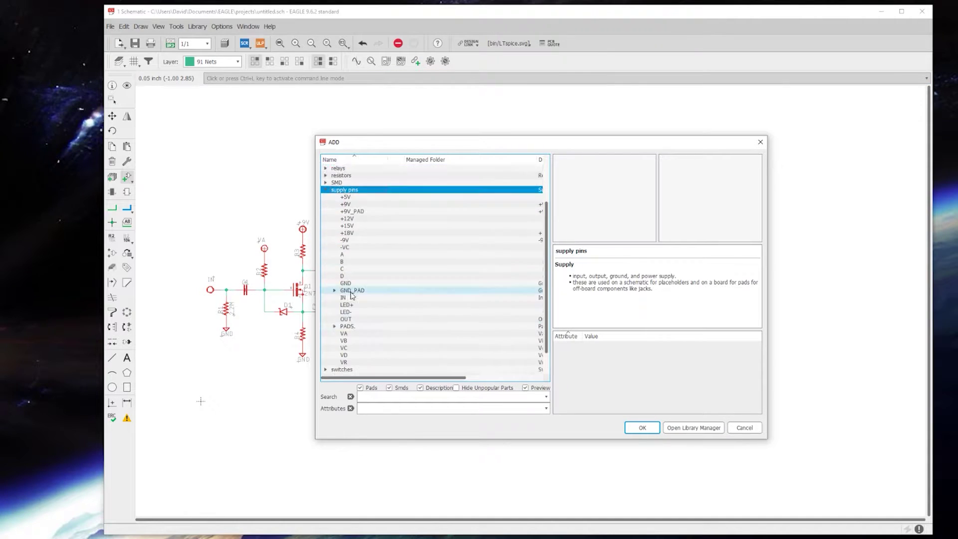
pyautogui.click(366, 319)
pyautogui.click(642, 427)
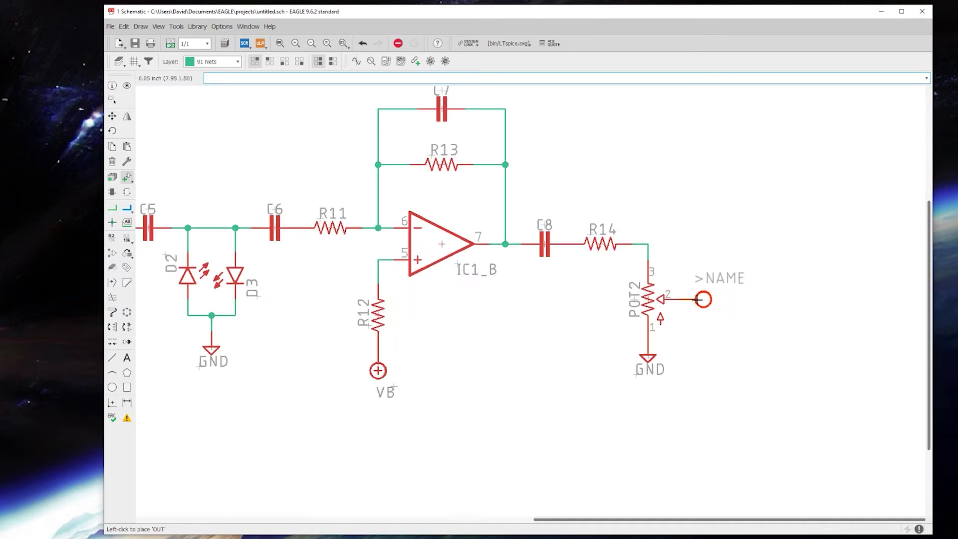
pyautogui.click(703, 300)
# Rename the output pad from OUT1 to OUT.
pyautogui.click(112, 236)
pyautogui.click(703, 299)
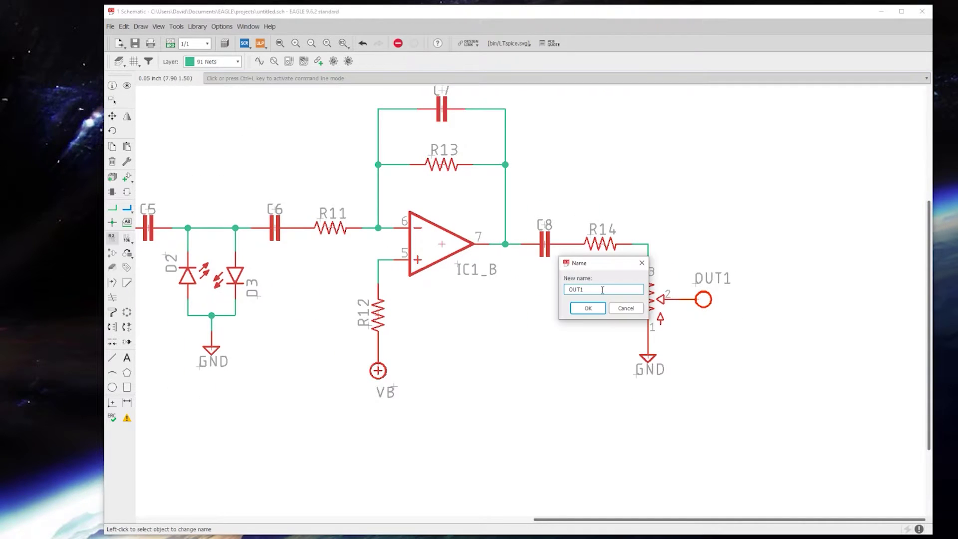
pyautogui.press('BackSpace')
pyautogui.click(585, 299)
pyautogui.scroll(-4, 573, 298)
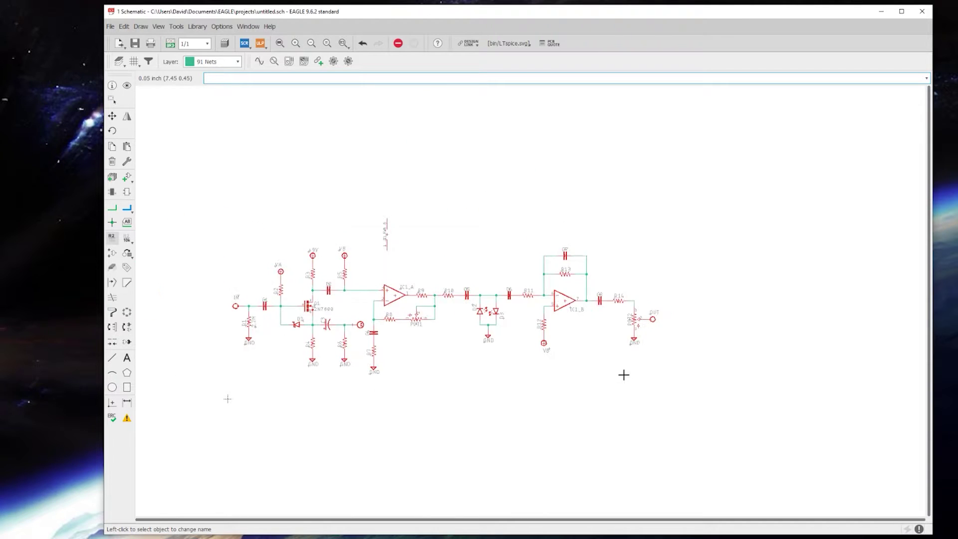
pyautogui.scroll(3, 405, 328)
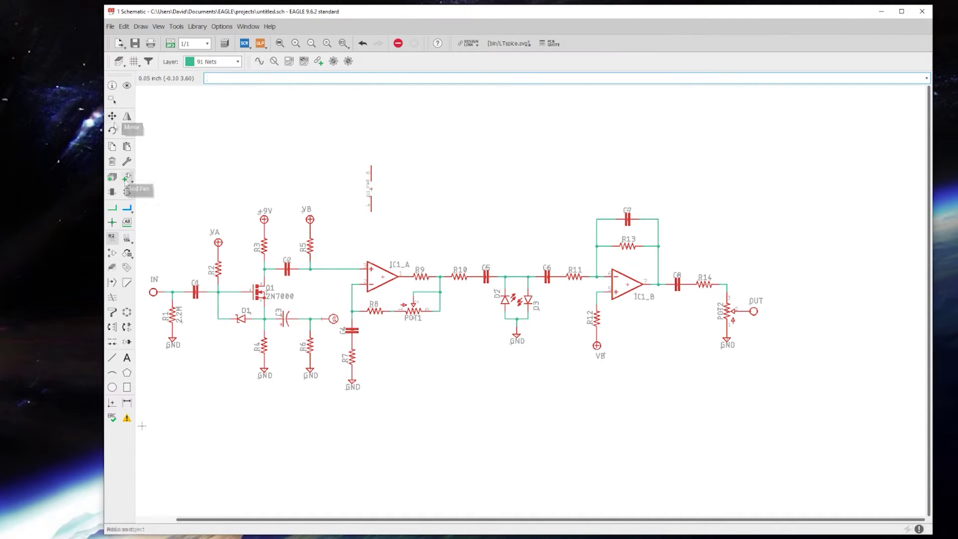
# Find and select the BATTERY part in the jacks library.
pyautogui.click(126, 178)
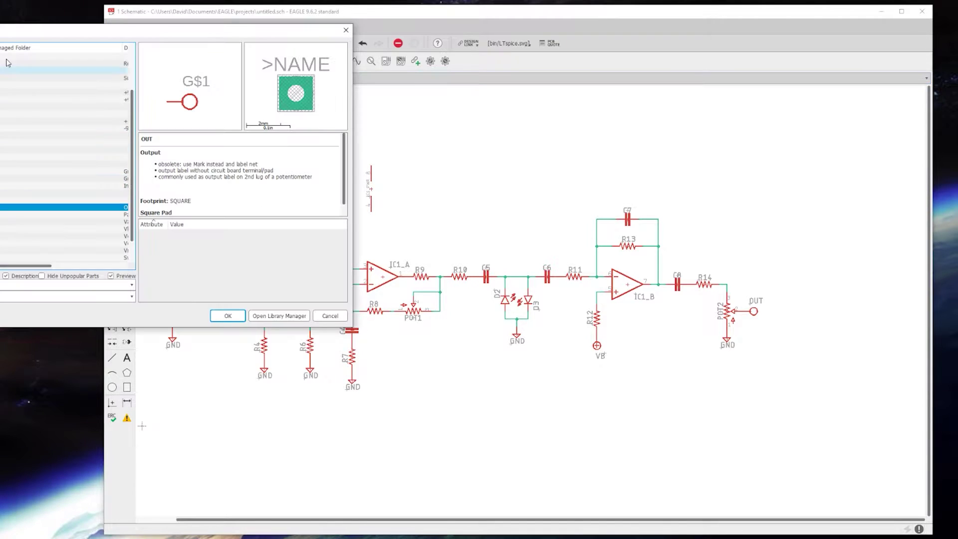
pyautogui.moveTo(39, 31); pyautogui.dragTo(428, 137)
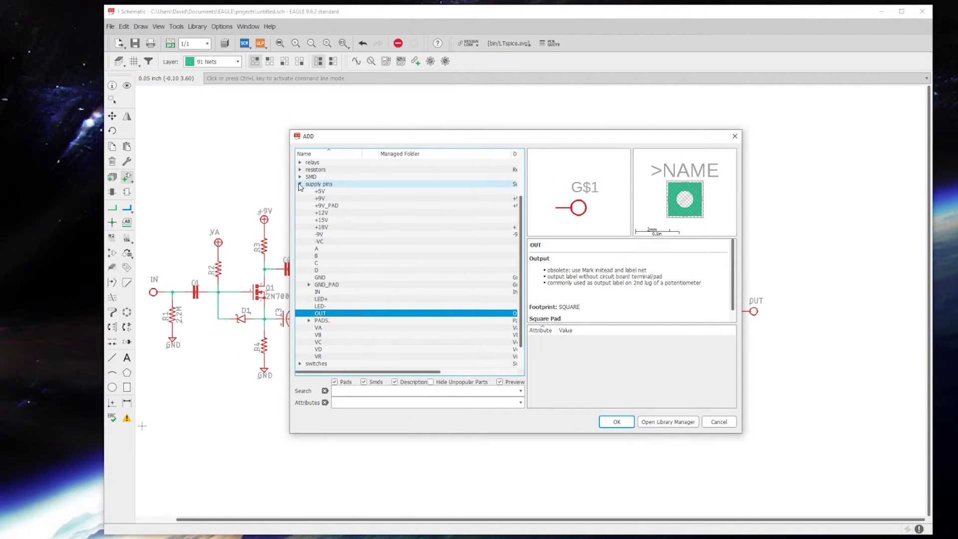
pyautogui.click(300, 184)
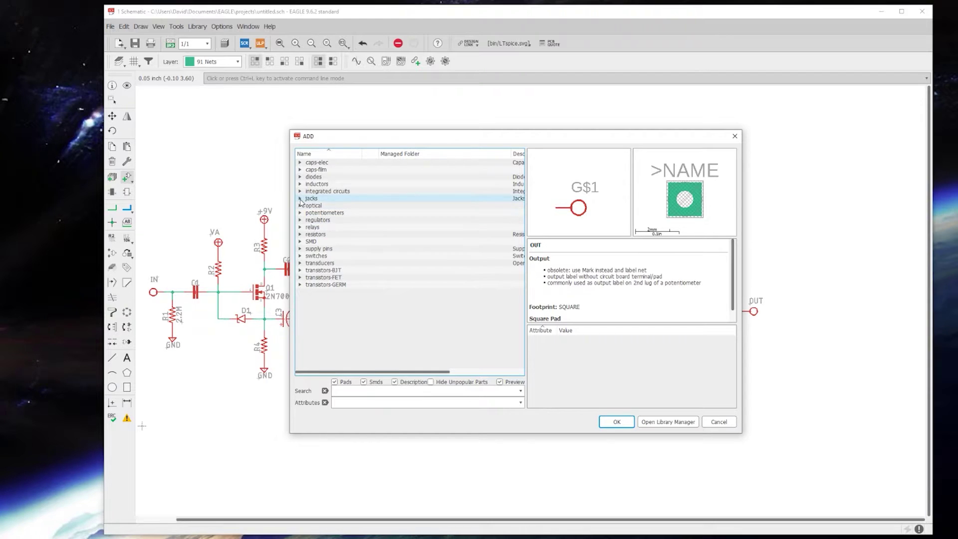
pyautogui.click(300, 199)
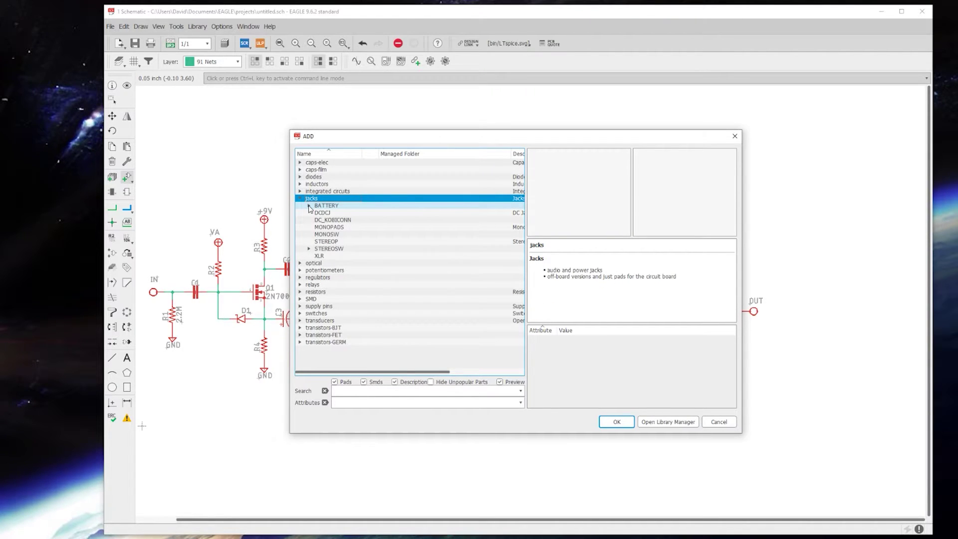
pyautogui.click(308, 206)
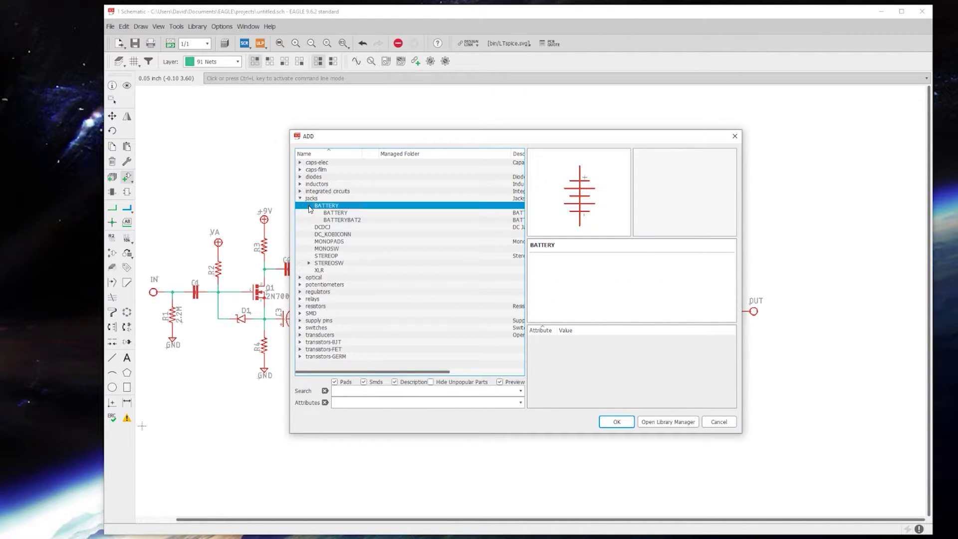
pyautogui.click(342, 219)
# Place the battery beside IC1_PWR above the circuit and close the library.
pyautogui.click(617, 421)
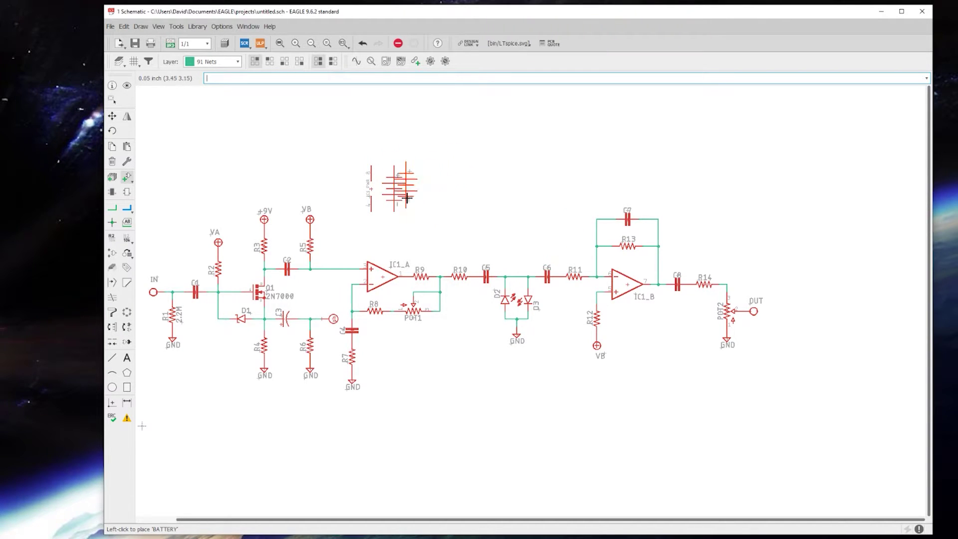
pyautogui.press('Escape')
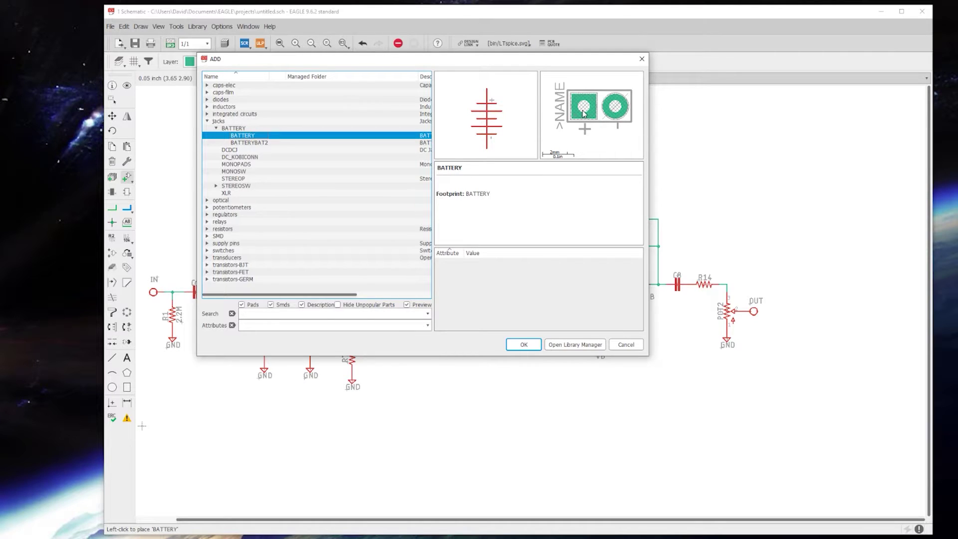
pyautogui.click(637, 344)
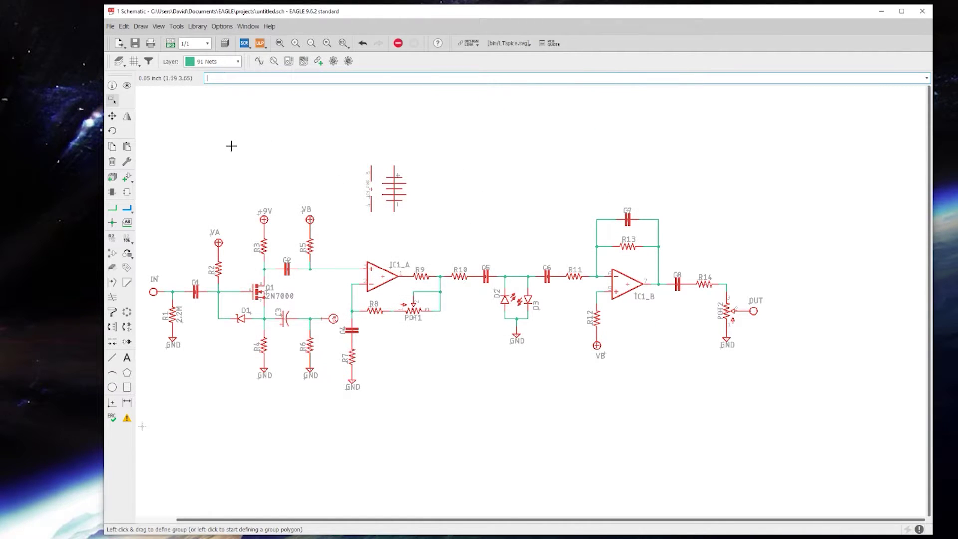
pyautogui.click(126, 180)
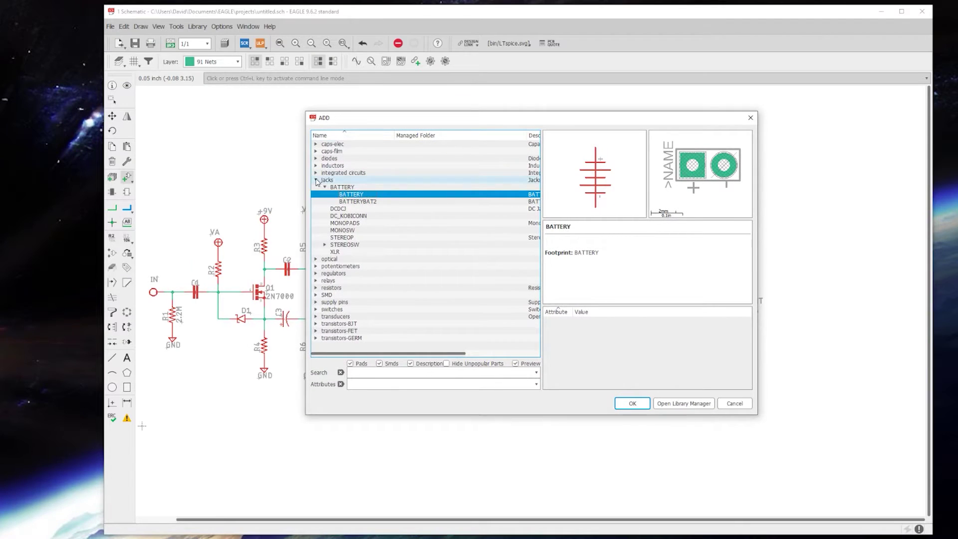
# Add a DO41.3 diode D4 above the battery.
pyautogui.click(315, 180)
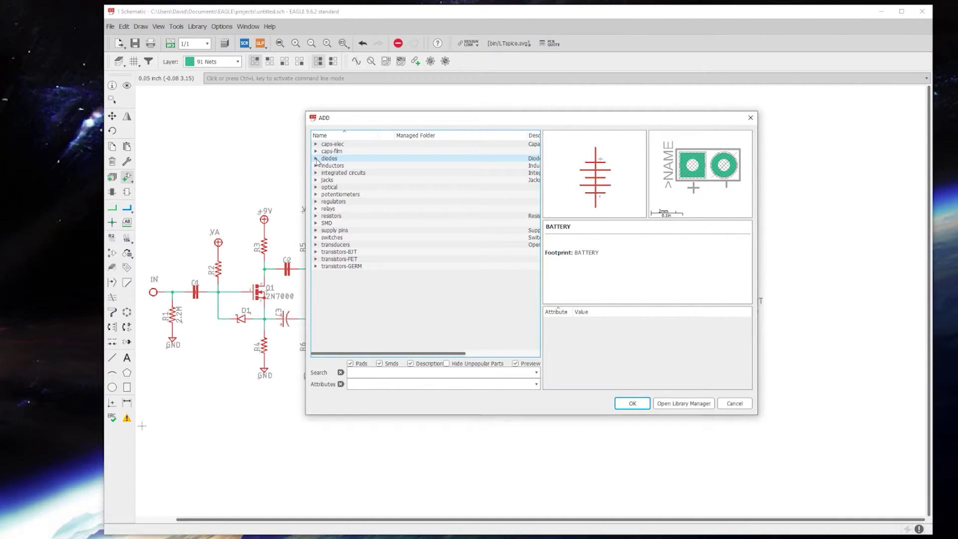
pyautogui.click(315, 159)
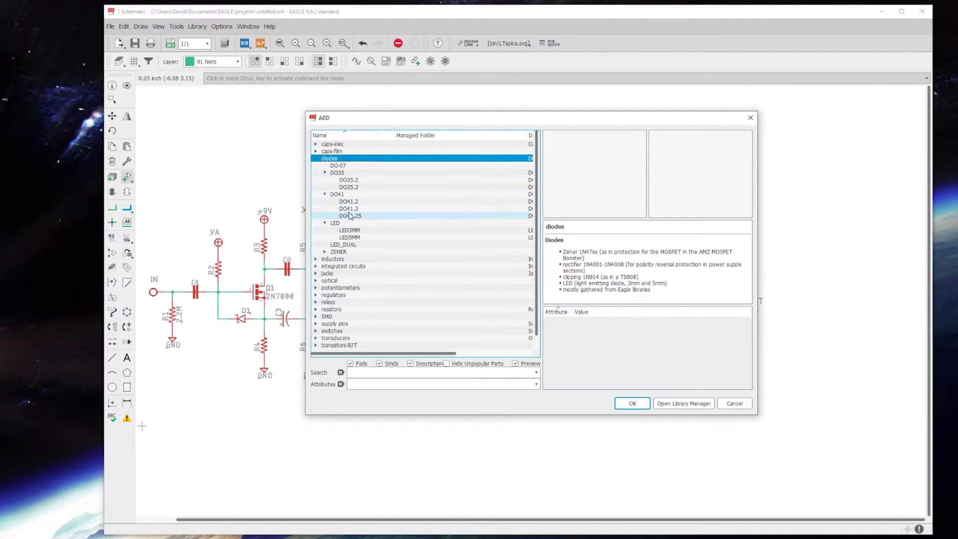
pyautogui.click(349, 208)
pyautogui.click(623, 402)
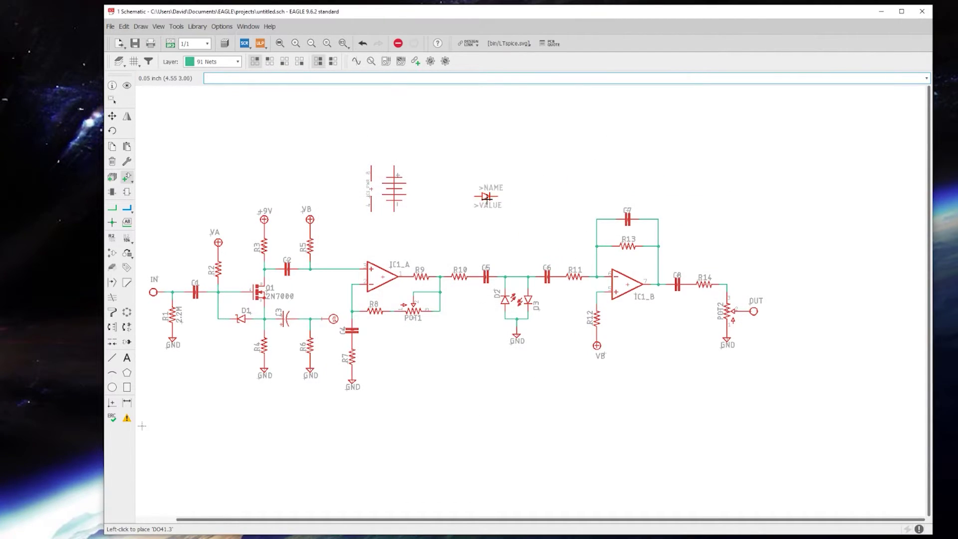
pyautogui.scroll(5, 427, 168)
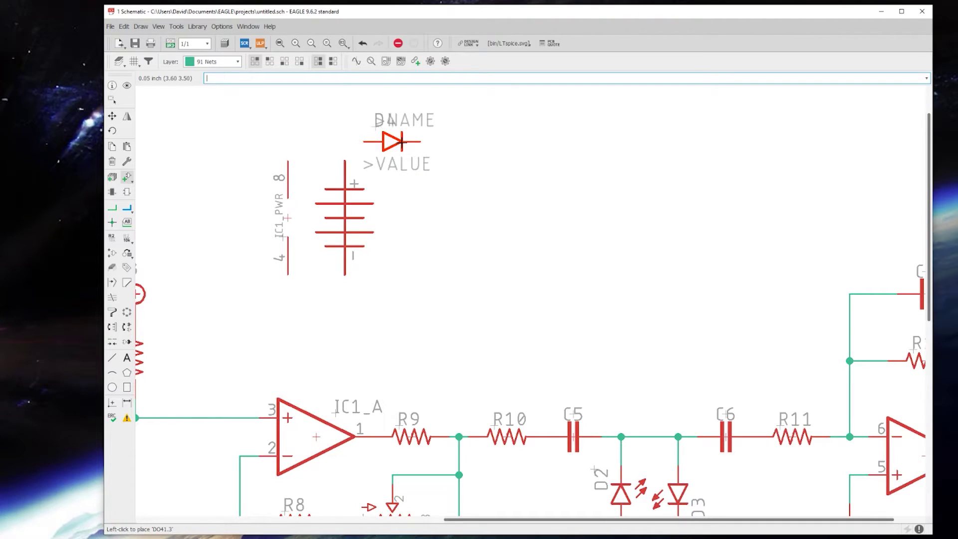
pyautogui.click(402, 141)
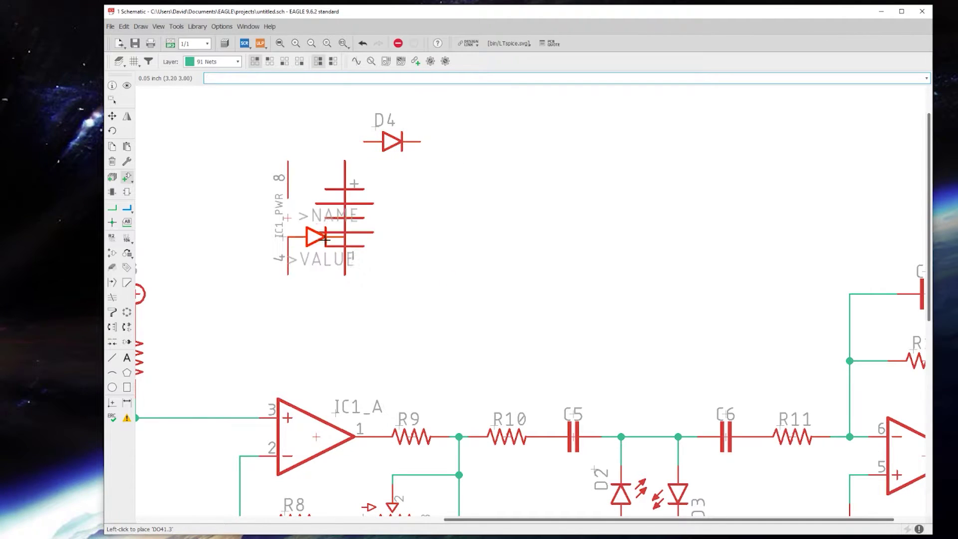
# Wire D4's left pin to the battery's positive terminal.
pyautogui.click(112, 208)
pyautogui.click(364, 142)
pyautogui.click(345, 161)
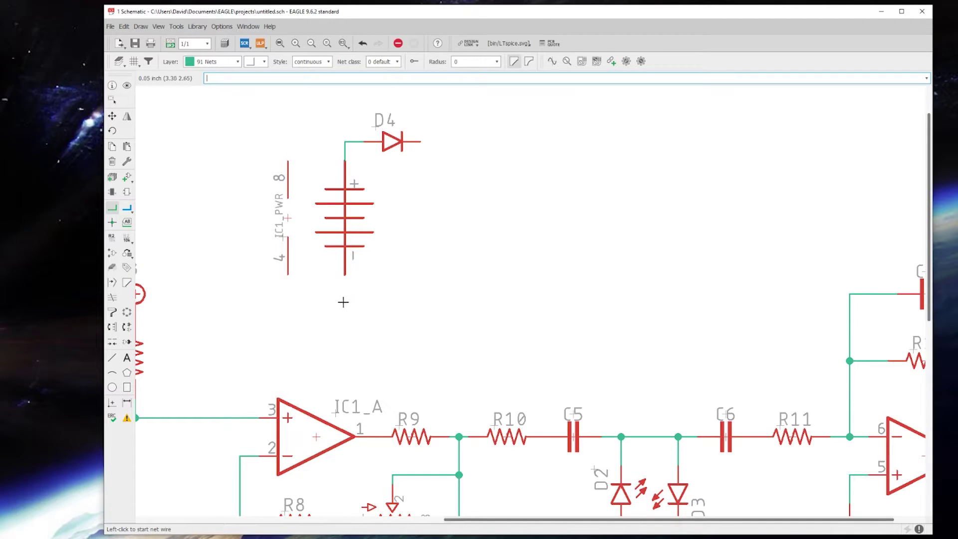
# Move the IC1_PWR power gate to the right of the battery.
pyautogui.click(112, 115)
pyautogui.click(288, 218)
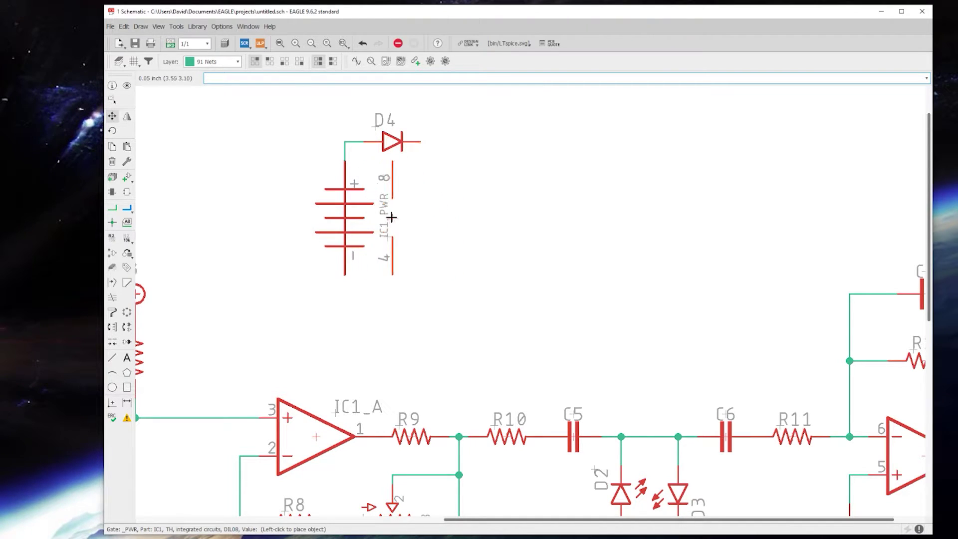
pyautogui.click(440, 216)
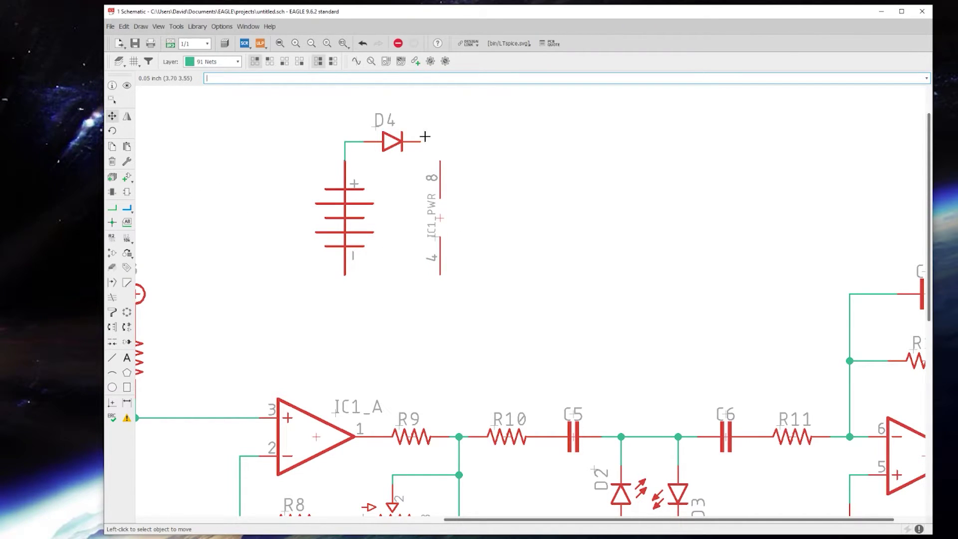
# Copy the +9V supply symbol above IC1_PWR pin 8.
pyautogui.scroll(-2, 423, 321)
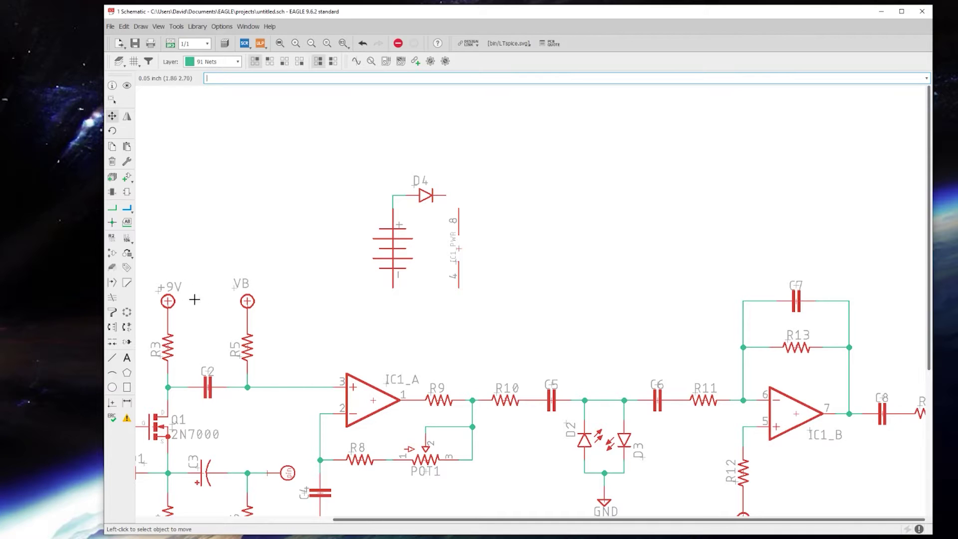
pyautogui.click(112, 146)
pyautogui.click(168, 304)
pyautogui.click(459, 181)
# Wire the +9V supply down to D4's cathode and pin 8.
pyautogui.click(112, 207)
pyautogui.click(459, 182)
pyautogui.click(459, 195)
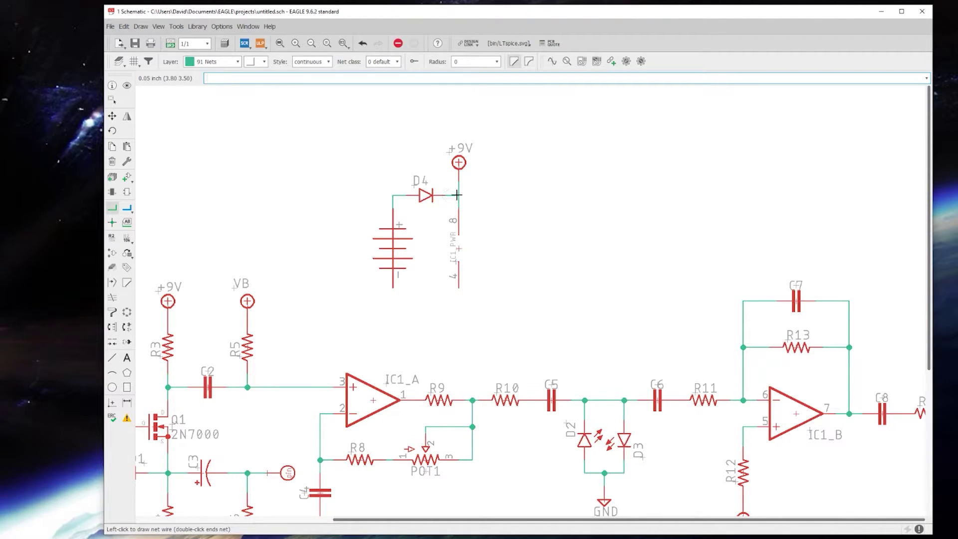
pyautogui.click(457, 195)
# Wire the battery's negative pin to IC1_PWR pin 4.
pyautogui.click(392, 288)
pyautogui.click(392, 301)
pyautogui.click(459, 289)
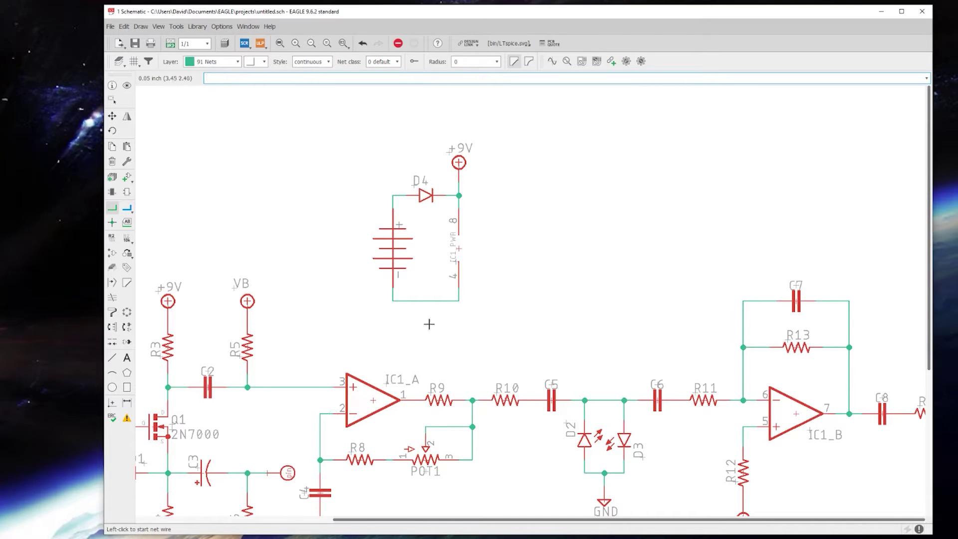
pyautogui.scroll(-3, 464, 306)
pyautogui.scroll(1, 296, 310)
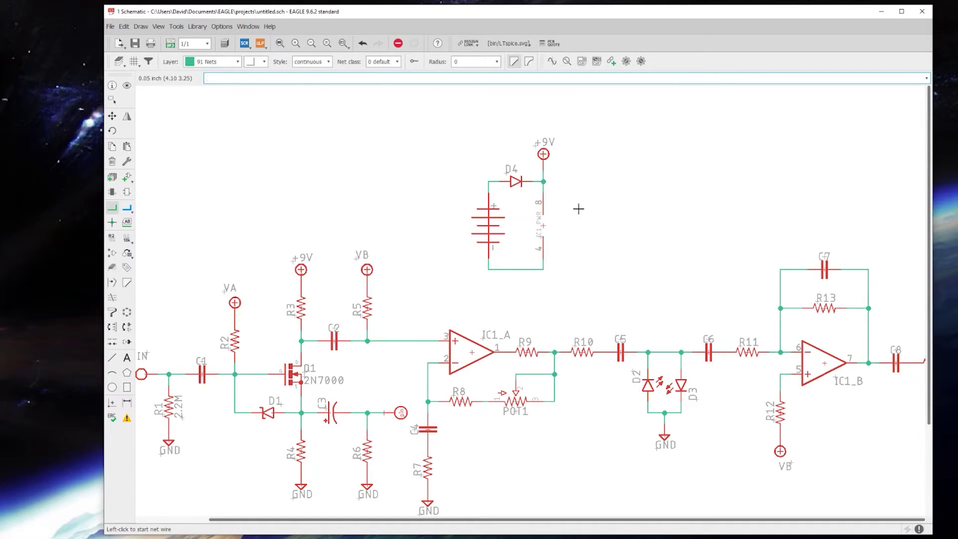
# Place a 0631 capacitor from the caps-elec library as C9 in the supply loop.
pyautogui.click(127, 177)
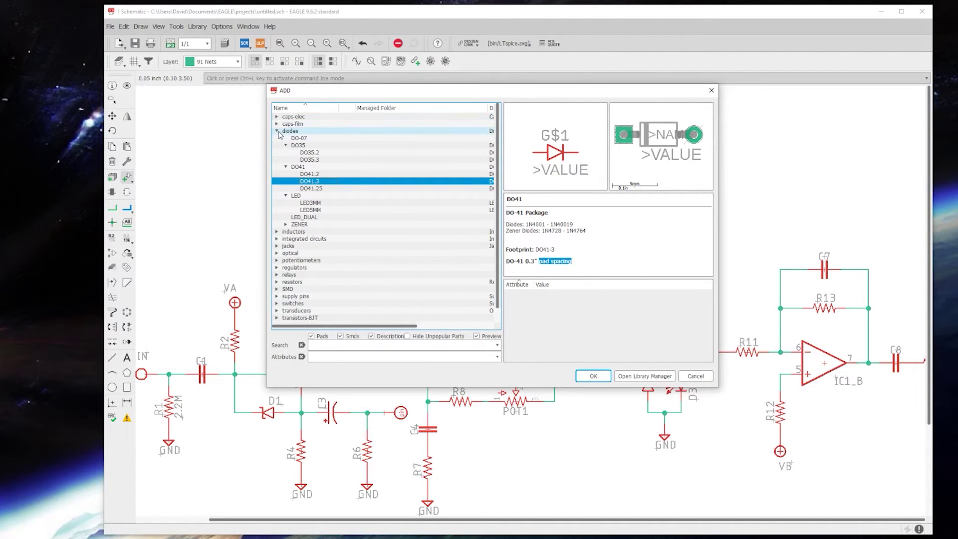
pyautogui.click(277, 130)
pyautogui.click(277, 116)
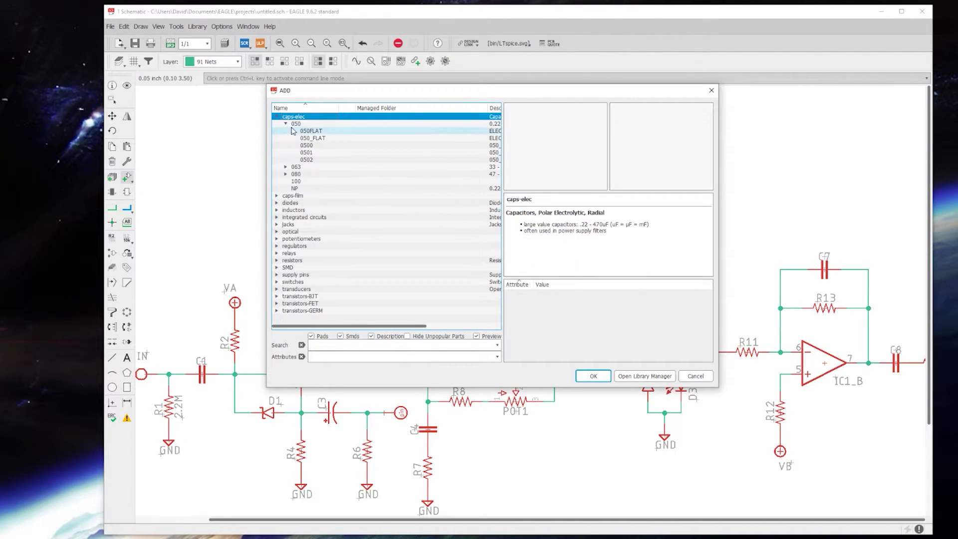
pyautogui.click(284, 124)
pyautogui.doubleClick(296, 130)
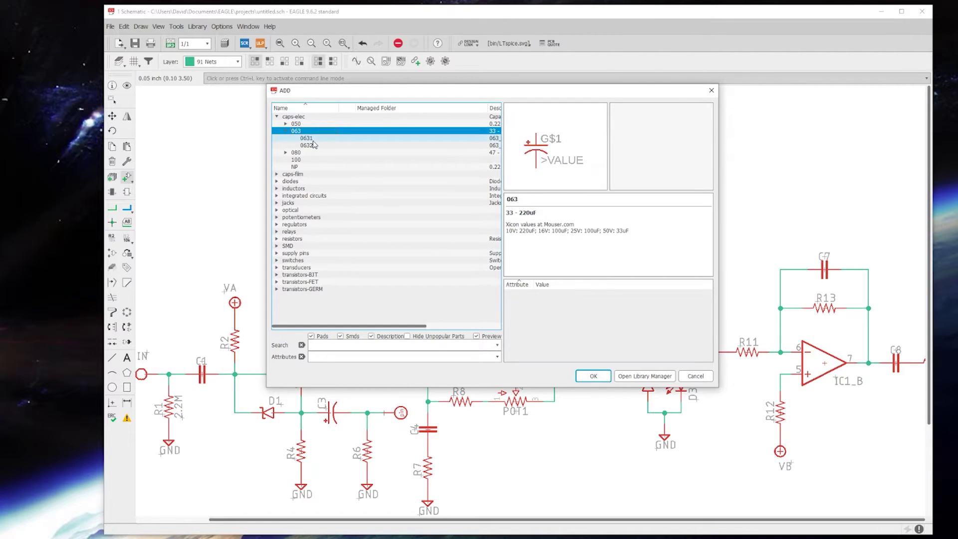
pyautogui.click(307, 139)
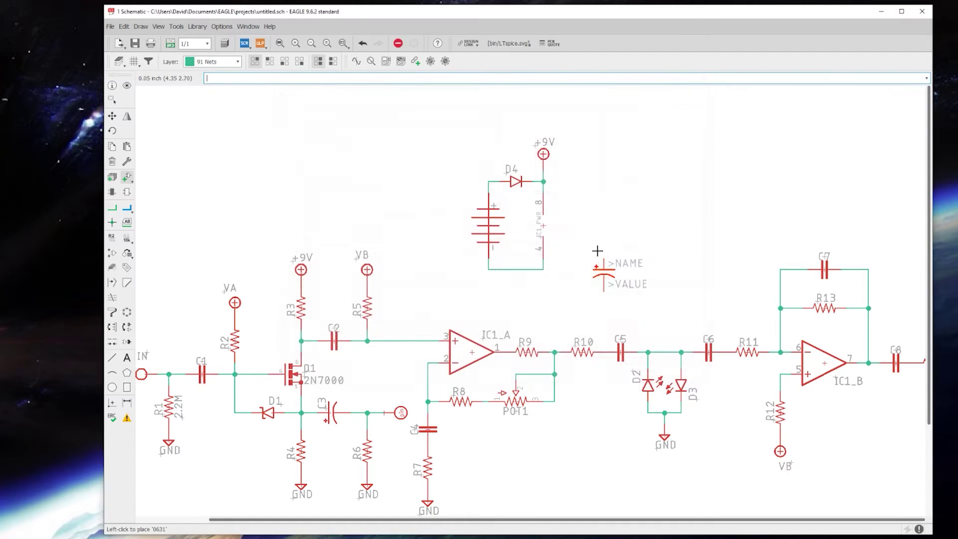
pyautogui.click(593, 376)
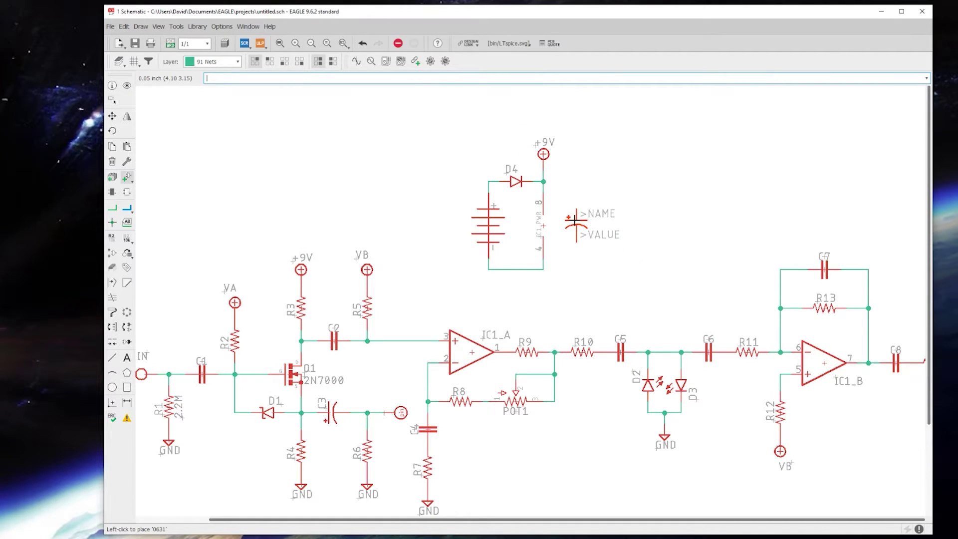
pyautogui.click(575, 220)
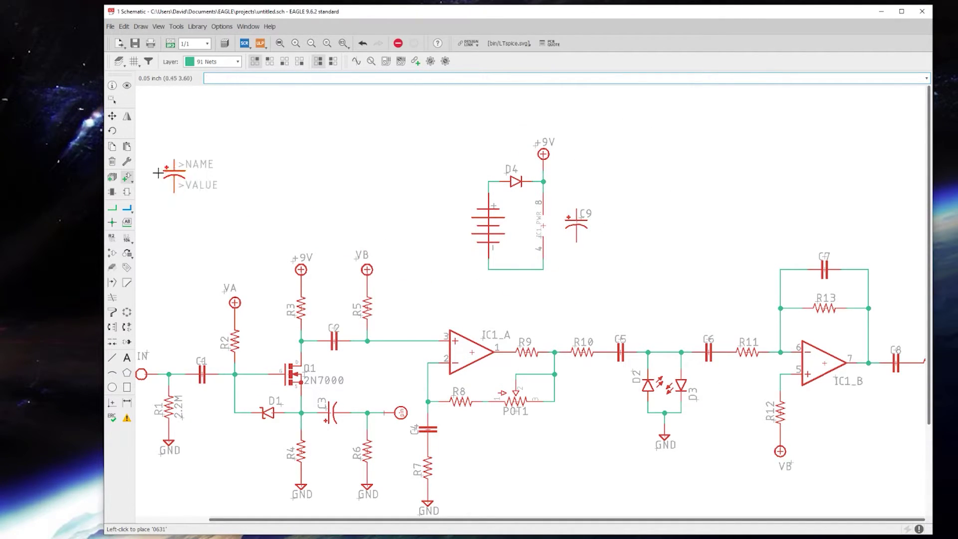
# Copy capacitor C2 and place the duplicate as C10 beside C9.
pyautogui.click(113, 149)
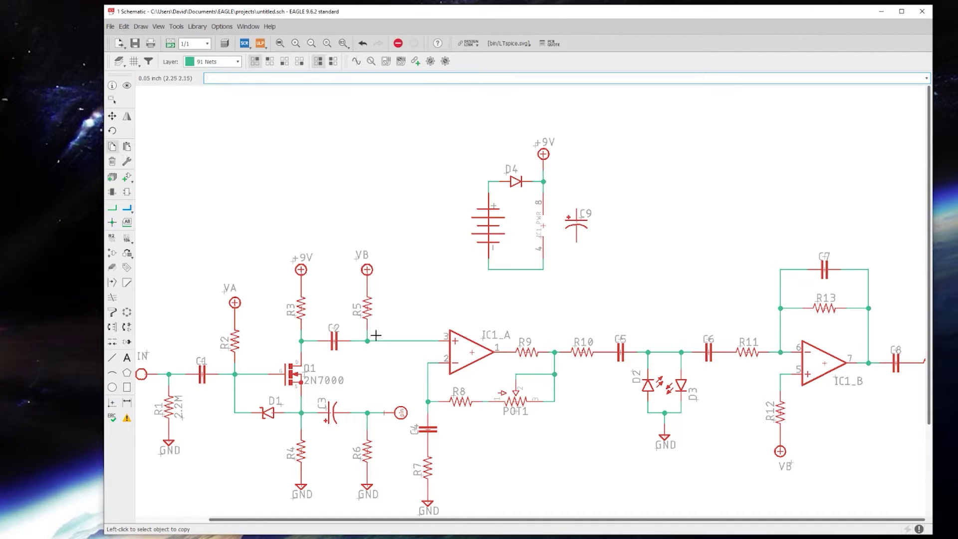
pyautogui.click(335, 345)
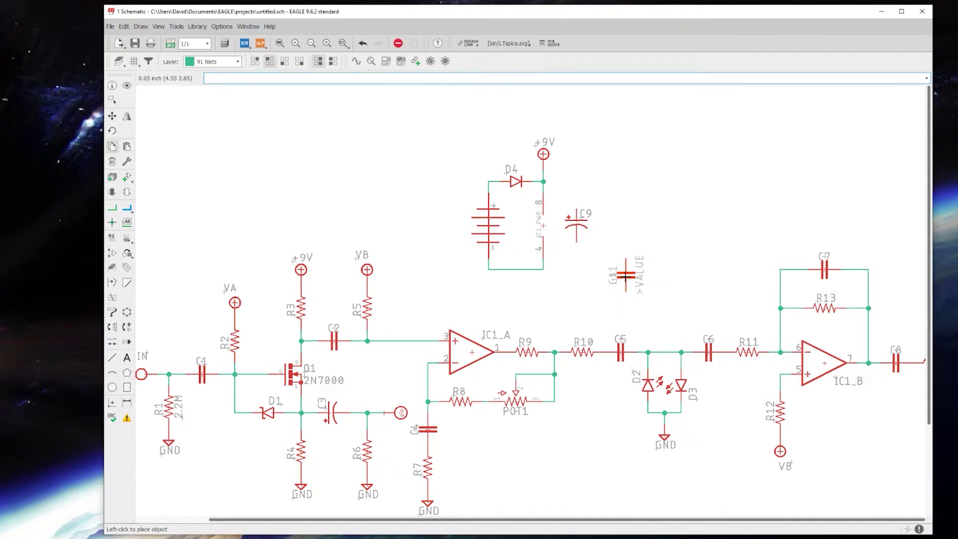
pyautogui.click(620, 225)
# Wire C9 and C10 between the +9V junction and the bottom supply net.
pyautogui.click(111, 207)
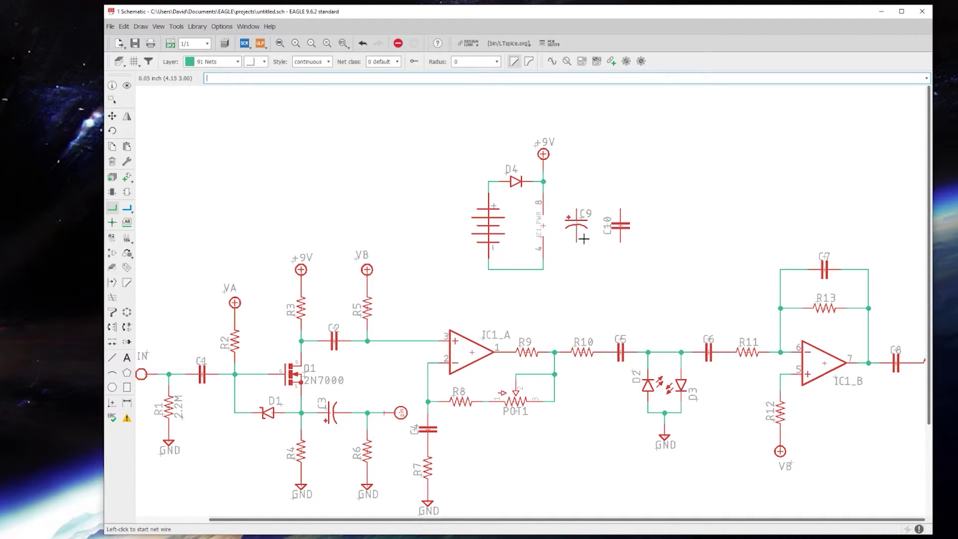
pyautogui.click(543, 270)
pyautogui.click(620, 242)
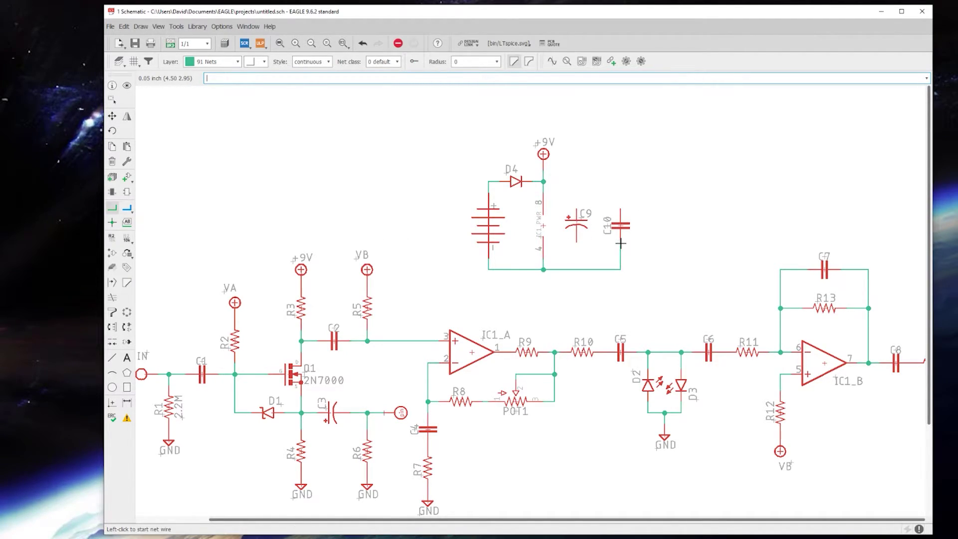
pyautogui.click(544, 181)
pyautogui.click(619, 210)
pyautogui.click(576, 210)
pyautogui.click(575, 182)
pyautogui.click(577, 238)
pyautogui.click(576, 269)
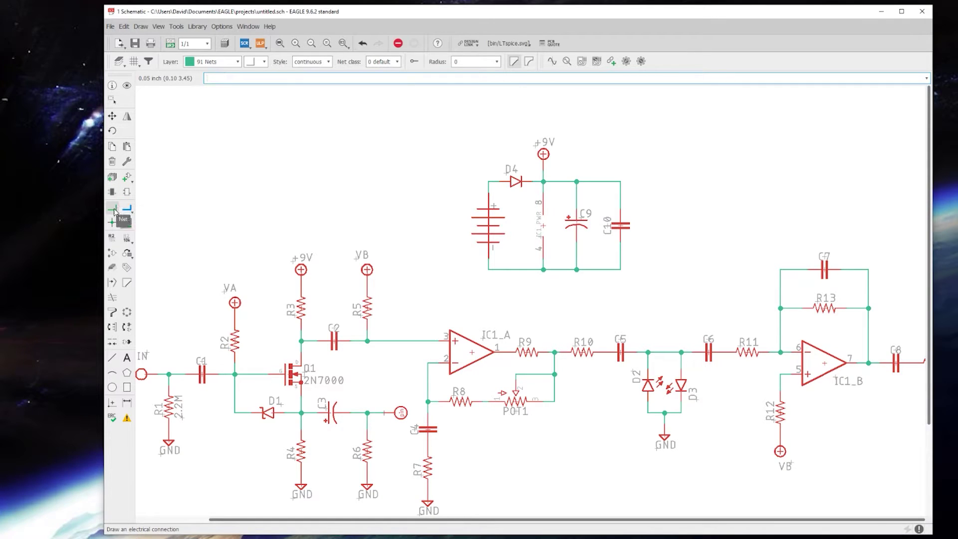
# Group C9 and C10 and move the group a little to the right.
pyautogui.click(112, 100)
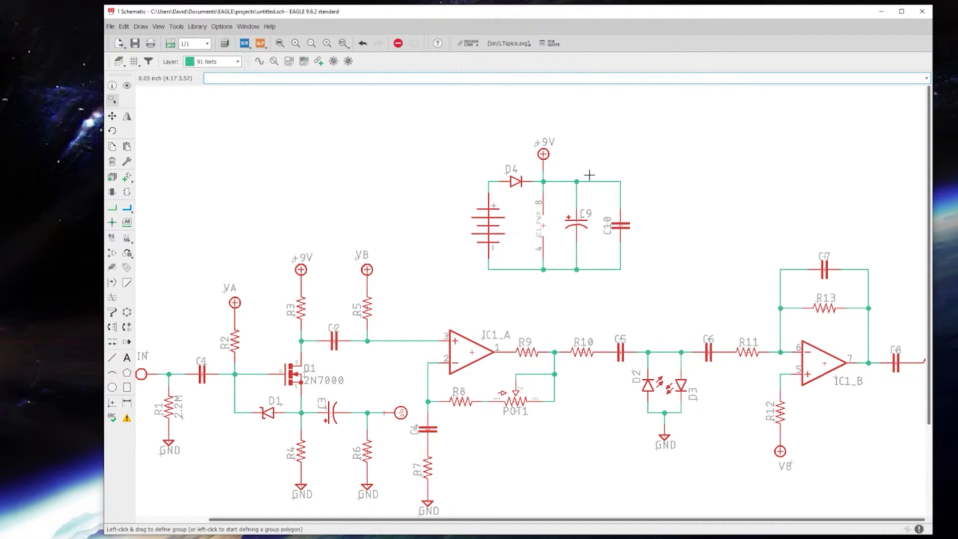
pyautogui.moveTo(641, 167); pyautogui.dragTo(562, 277)
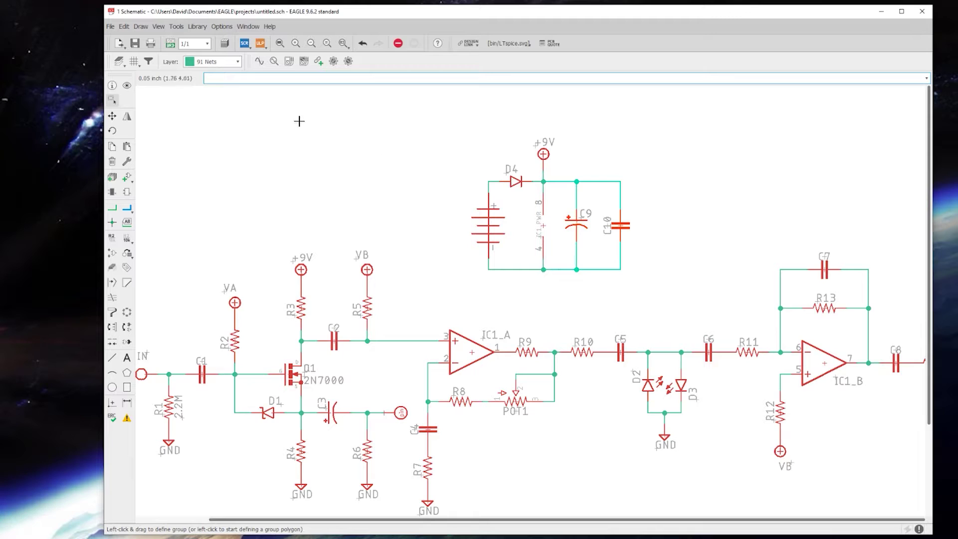
pyautogui.click(112, 116)
pyautogui.keyDown('ctrl'); pyautogui.rightClick(574, 289); pyautogui.keyUp('ctrl')
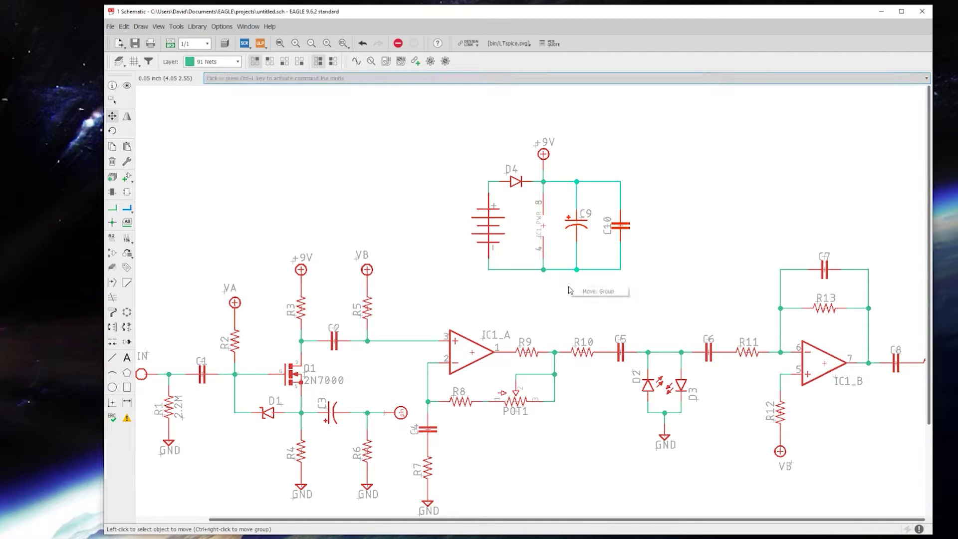
pyautogui.click(596, 291)
pyautogui.click(580, 288)
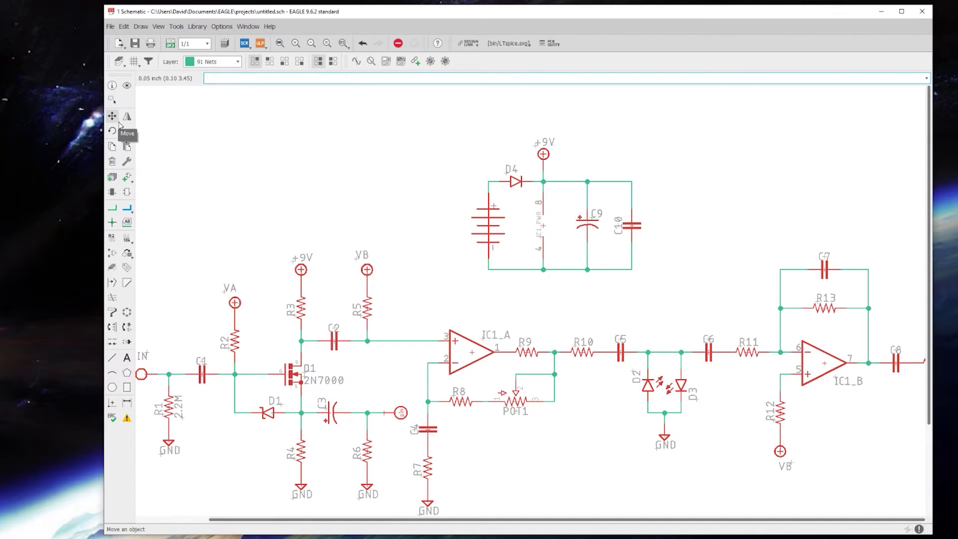
# Copy a resistor to upper right as R15, then duplicate it below as R16.
pyautogui.click(127, 146)
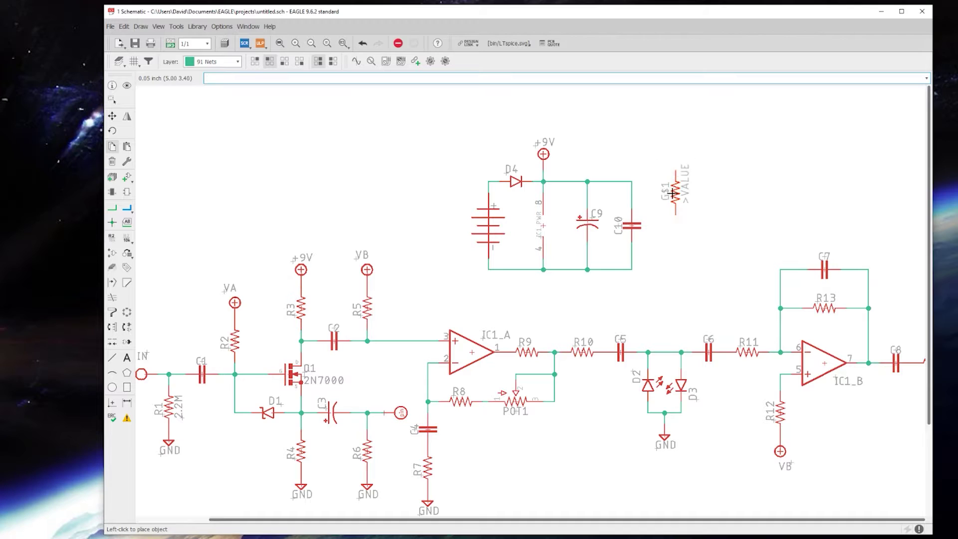
pyautogui.click(706, 202)
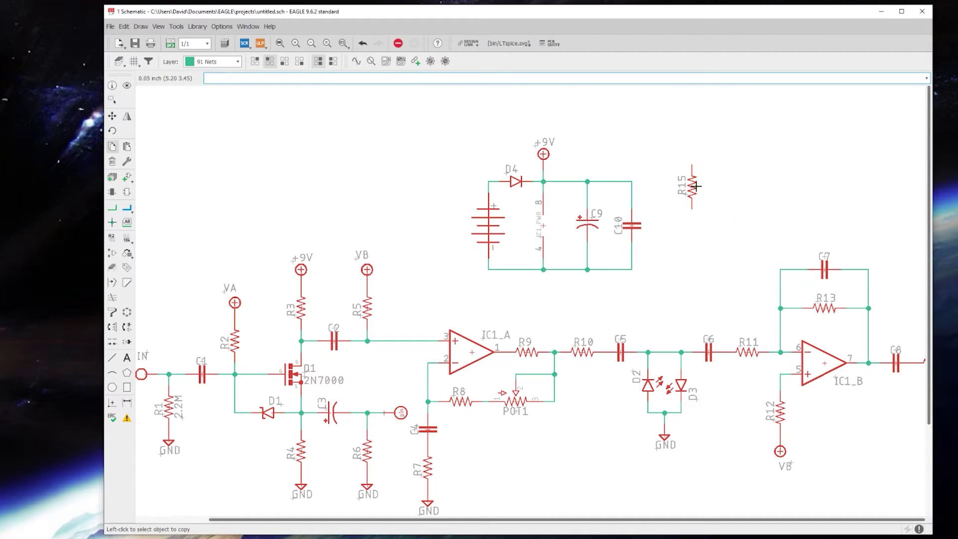
pyautogui.click(695, 185)
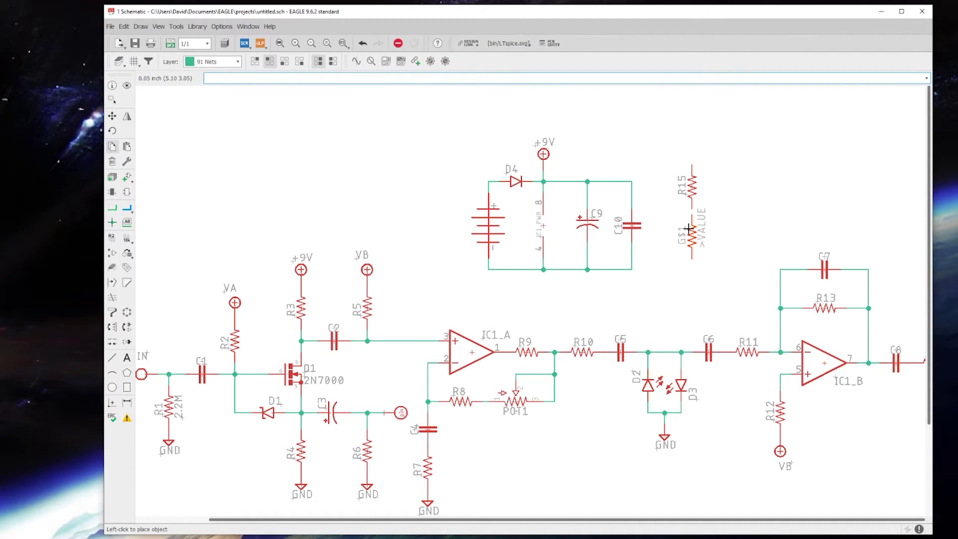
pyautogui.click(690, 236)
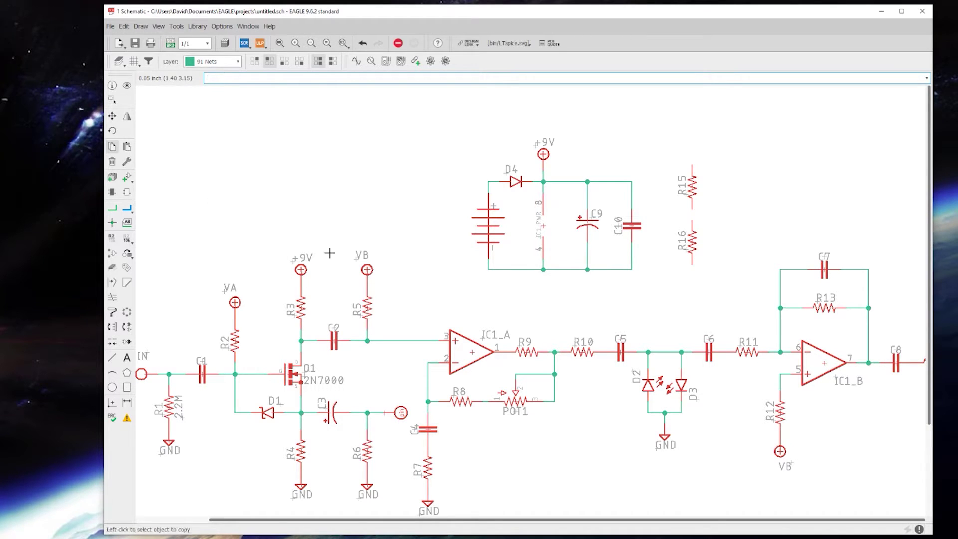
# Copy a polarized capacitor, rotate it 90°, and drop it beside R16 as C11.
pyautogui.click(411, 386)
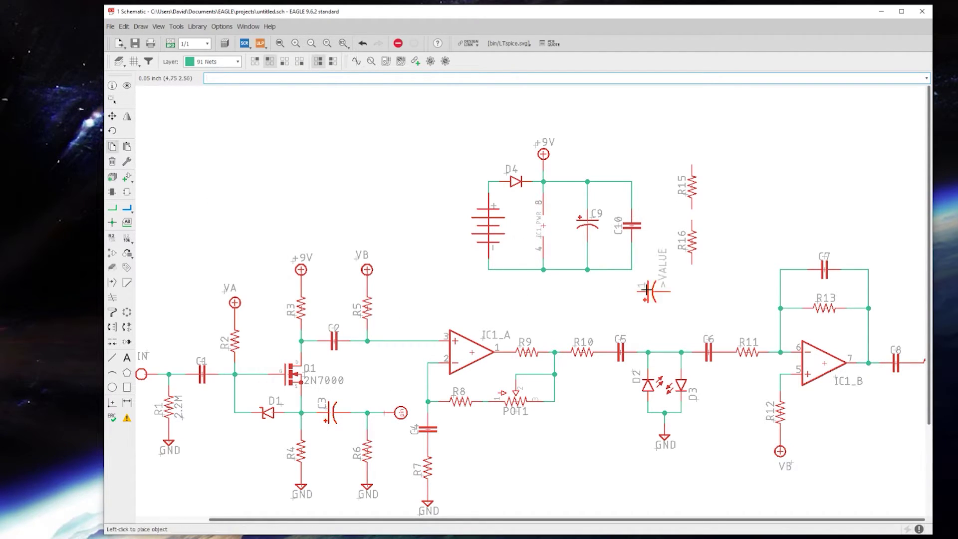
pyautogui.rightClick(730, 252)
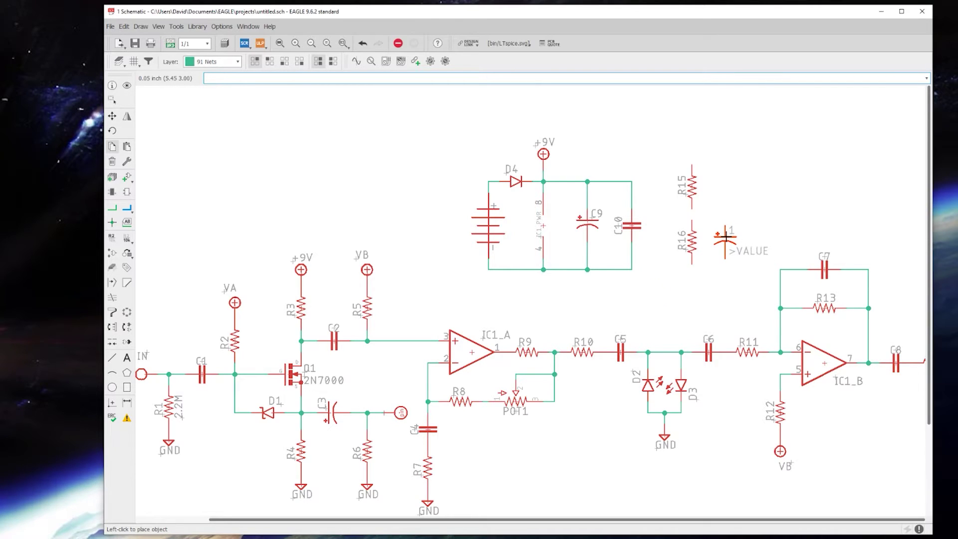
pyautogui.click(730, 241)
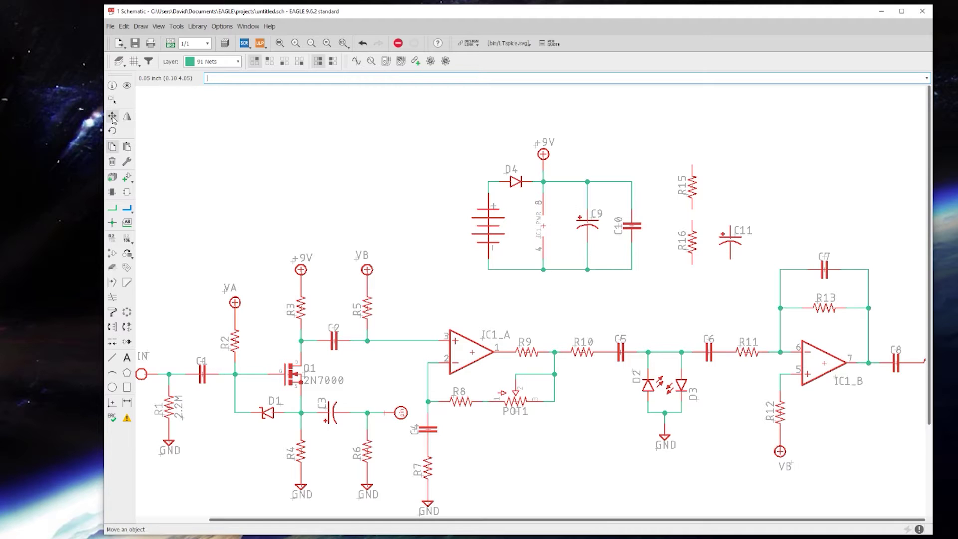
pyautogui.click(111, 99)
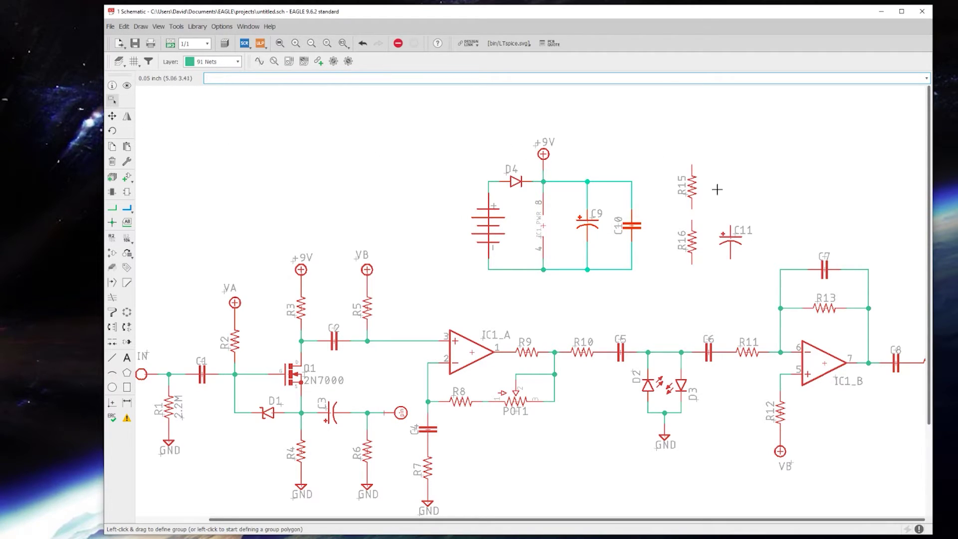
# Group R15, R16 and C11 and move them nearer the supply circuit.
pyautogui.moveTo(668, 149); pyautogui.dragTo(759, 288)
pyautogui.click(112, 116)
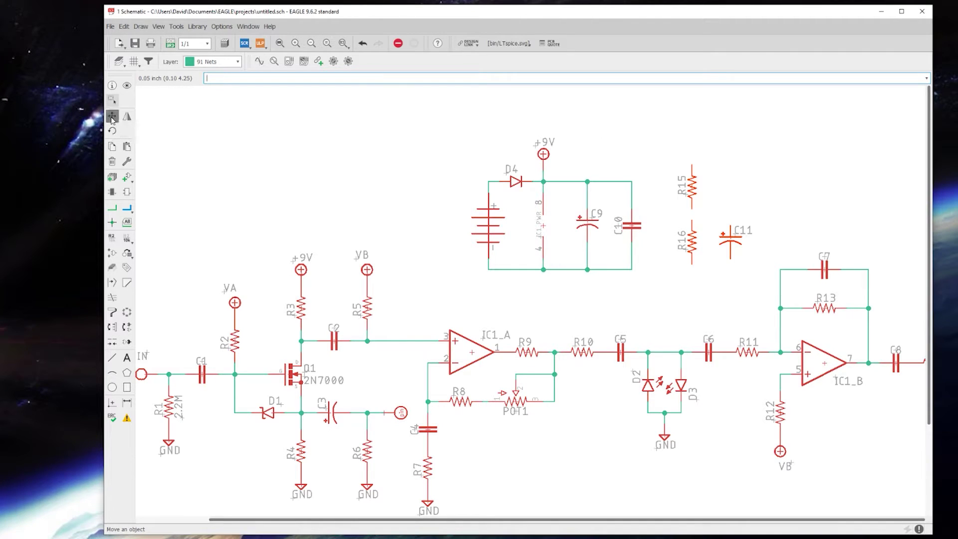
pyautogui.rightClick(719, 194)
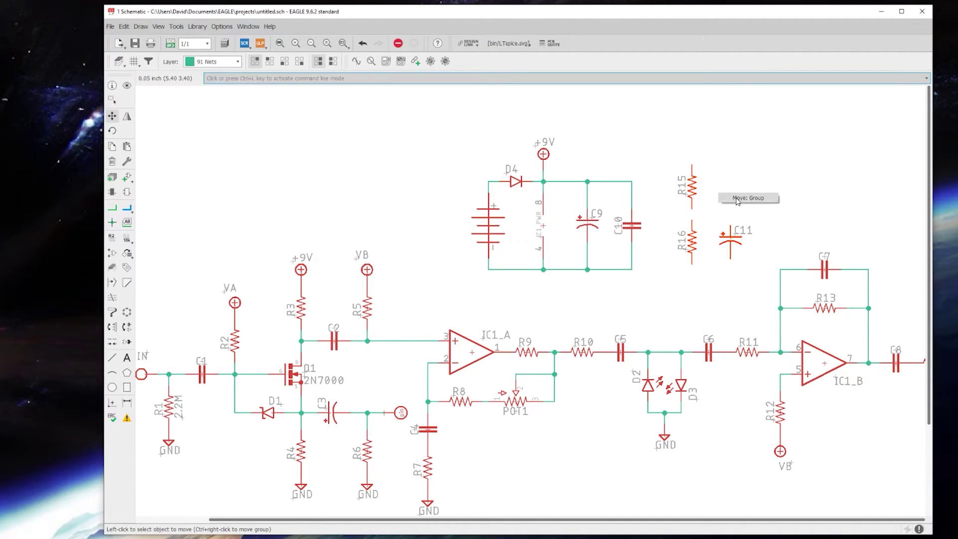
pyautogui.click(737, 199)
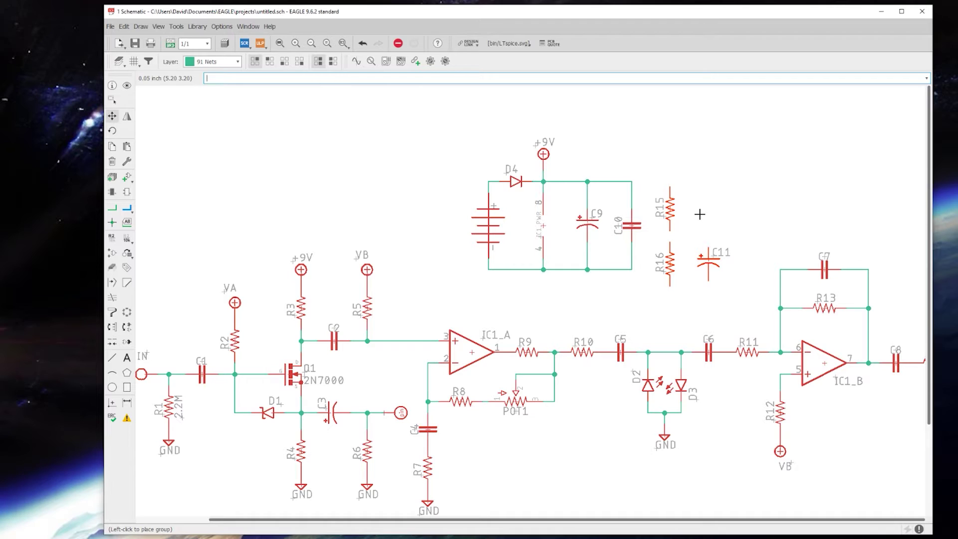
pyautogui.click(701, 214)
# Group the supply loop's bottom wire and pick it up to move.
pyautogui.click(113, 100)
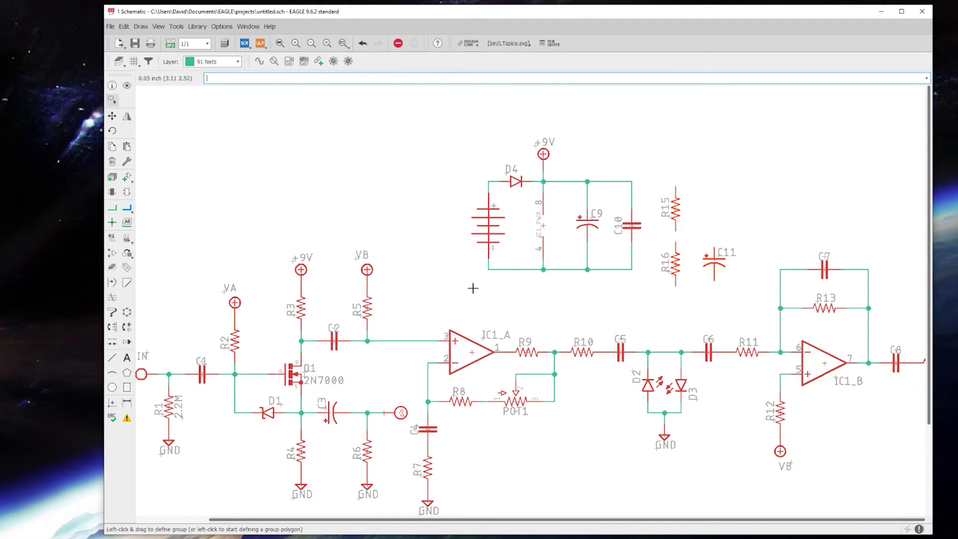
pyautogui.moveTo(466, 290); pyautogui.dragTo(646, 257)
pyautogui.click(113, 116)
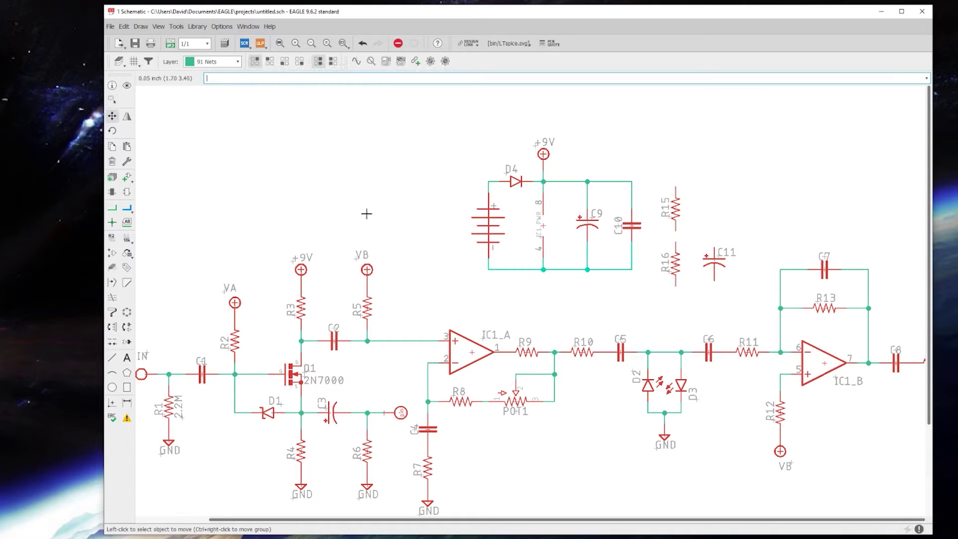
pyautogui.rightClick(447, 275)
pyautogui.click(462, 273)
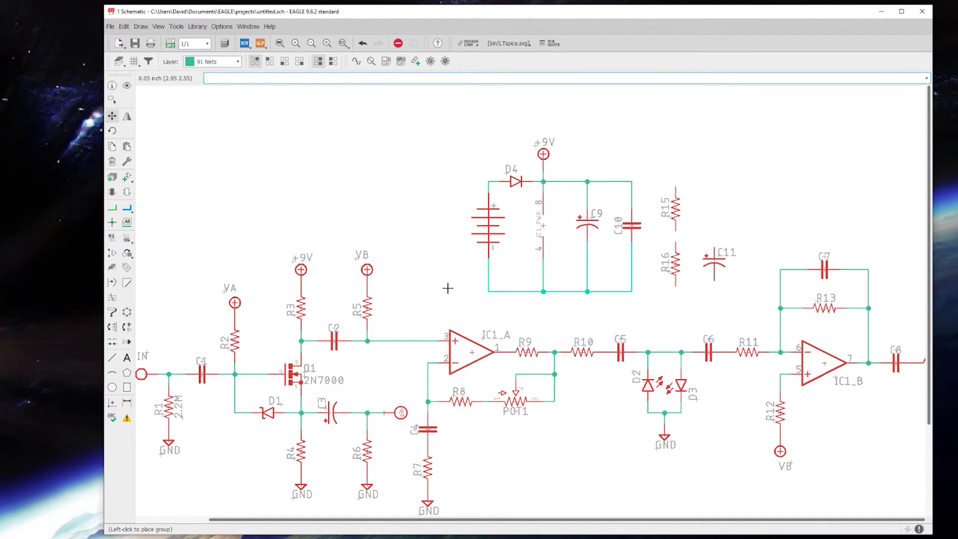
# Drop the bottom wire lower, then wire R15, R16 and C11 between +9V and the bottom net.
pyautogui.click(448, 288)
pyautogui.click(112, 208)
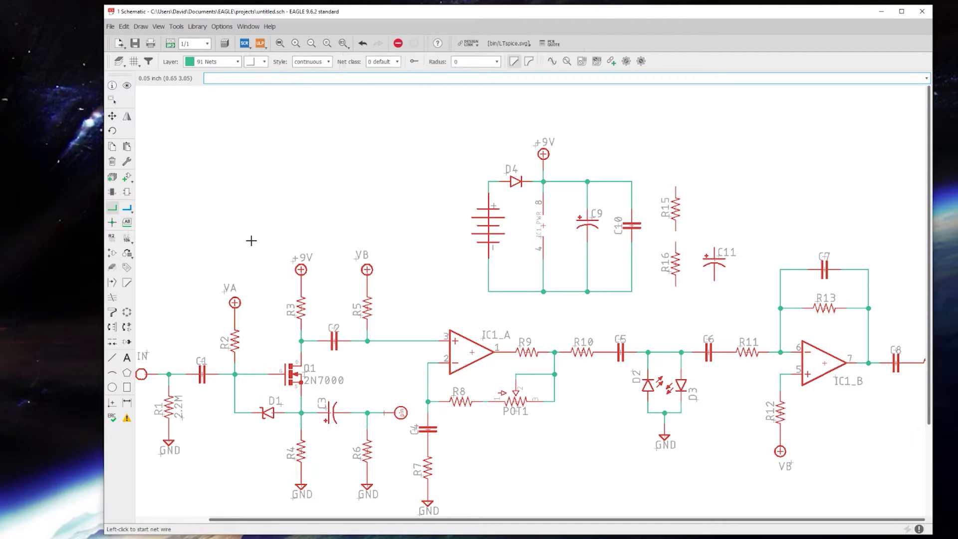
pyautogui.click(632, 292)
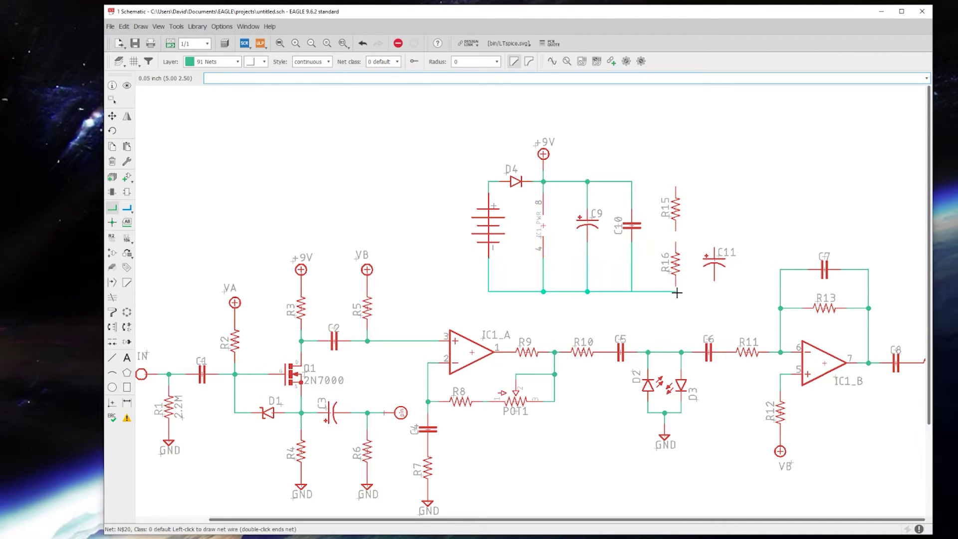
pyautogui.click(714, 277)
pyautogui.click(676, 237)
pyautogui.click(714, 249)
pyautogui.click(675, 188)
pyautogui.click(631, 181)
# Move the grouped supply parts slightly lower.
pyautogui.press('Escape')
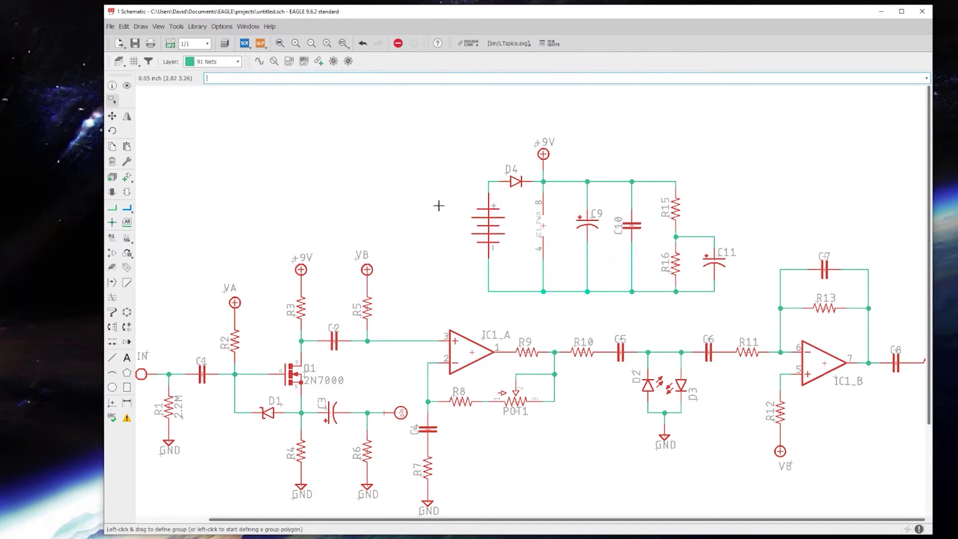
pyautogui.rightClick(442, 206)
pyautogui.click(451, 219)
pyautogui.click(449, 231)
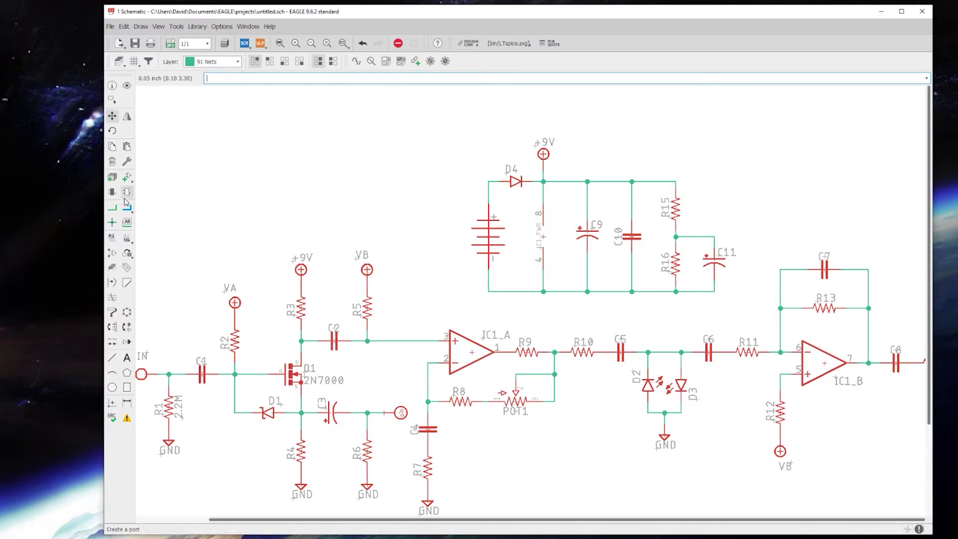
# Add a VA supply symbol beside R15, wire it to the divider midpoint, and merge nets.
pyautogui.click(126, 176)
pyautogui.click(121, 162)
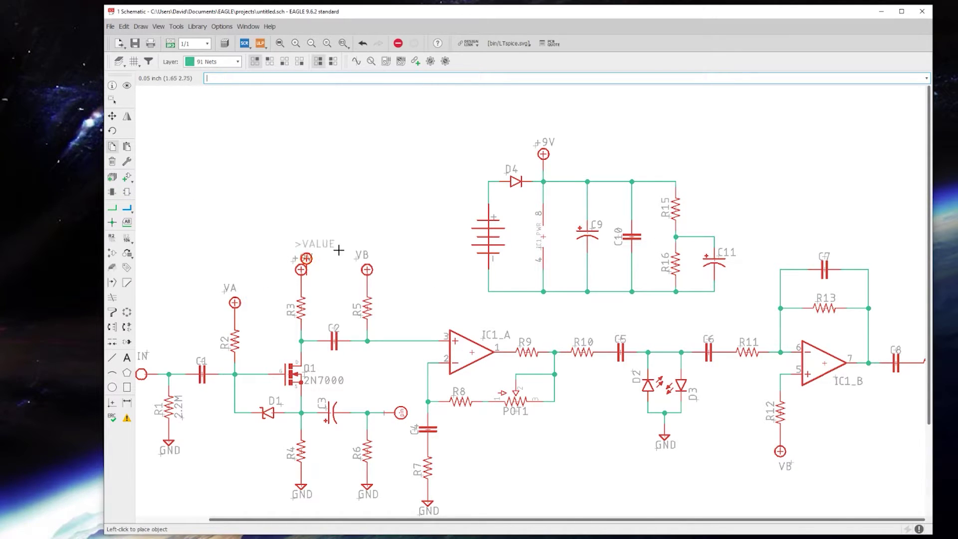
pyautogui.click(757, 210)
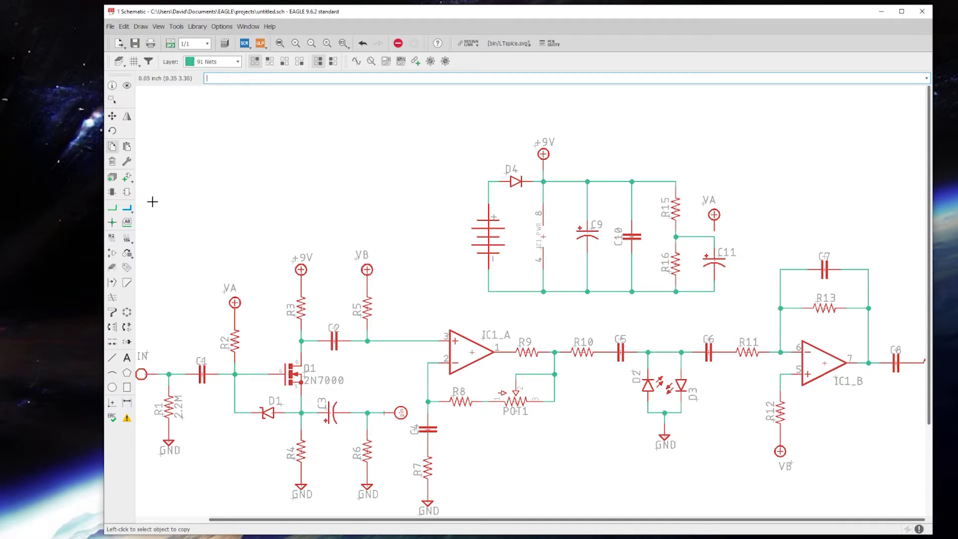
pyautogui.click(112, 207)
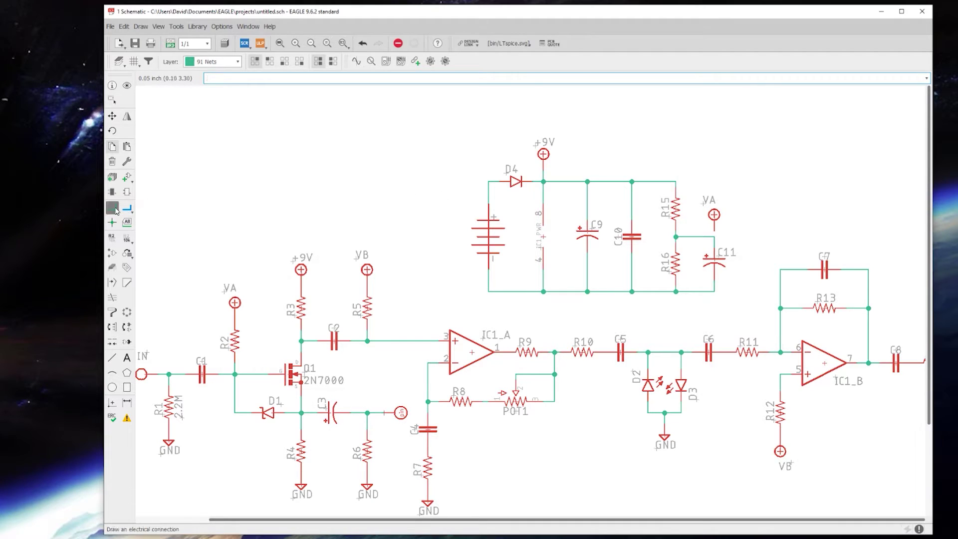
pyautogui.click(715, 236)
pyautogui.click(731, 252)
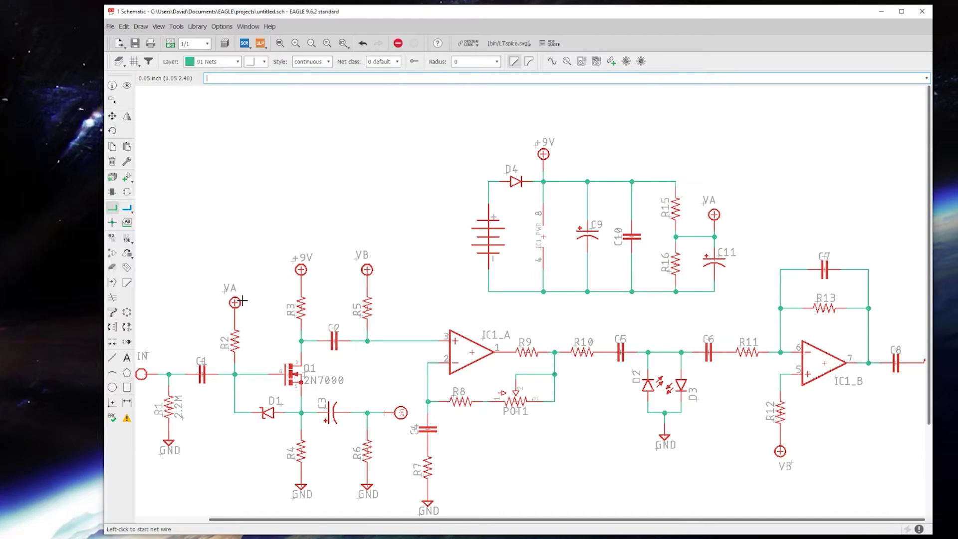
# Move the power-supply group left and up, then group R15, R16, C11 and VA.
pyautogui.click(112, 100)
pyautogui.moveTo(447, 126); pyautogui.dragTo(742, 302)
pyautogui.click(112, 115)
pyautogui.rightClick(442, 191)
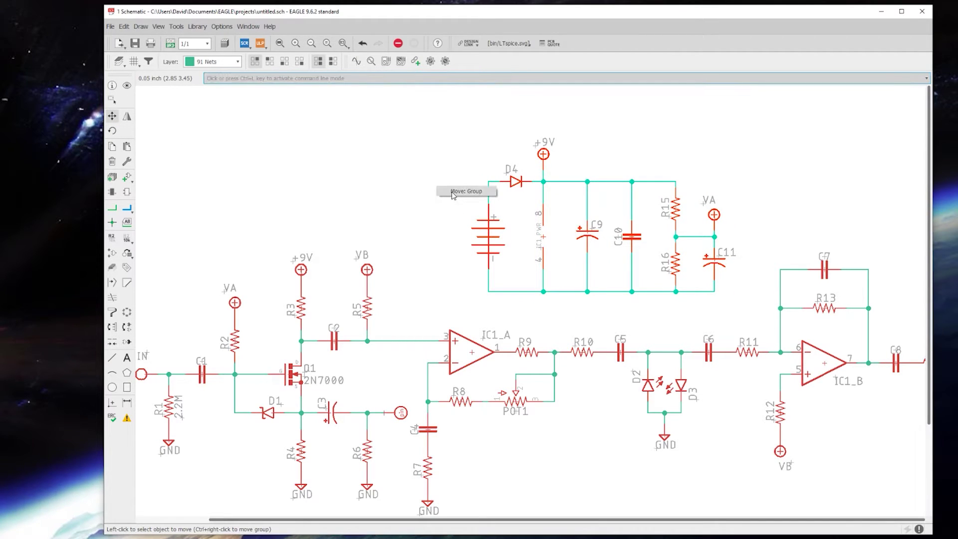
pyautogui.click(443, 191)
pyautogui.click(371, 171)
pyautogui.click(111, 100)
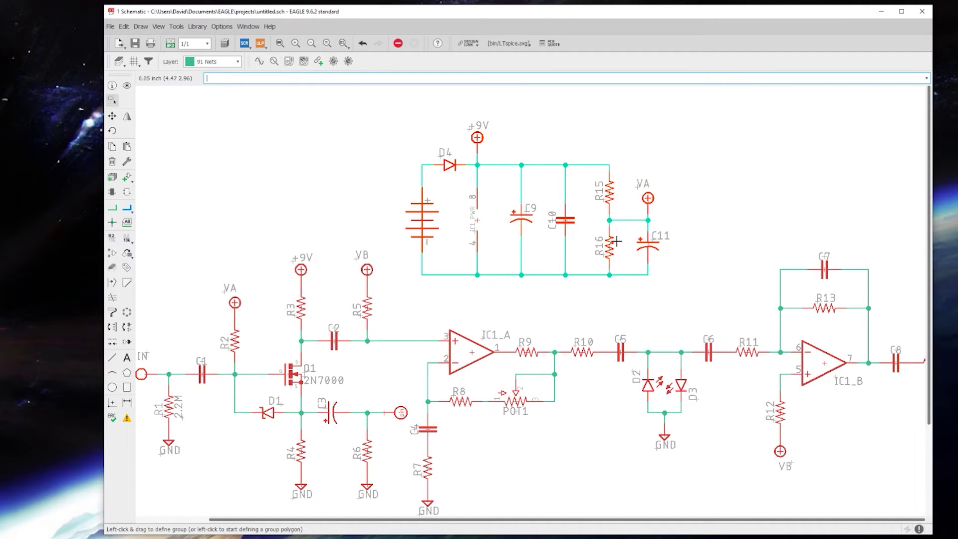
pyautogui.moveTo(588, 145); pyautogui.dragTo(676, 293)
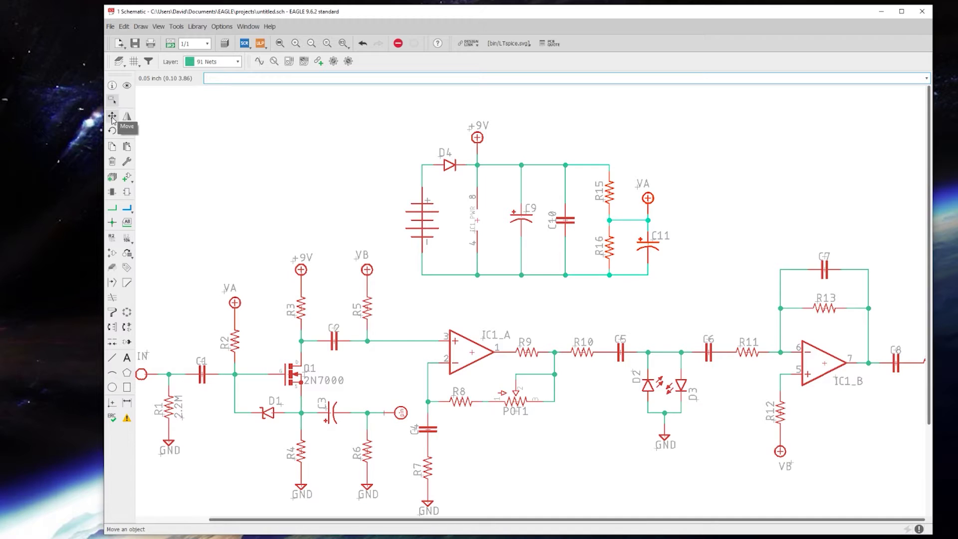
# Duplicate the R15/R16/C11/VA group to the right and add a junction joining it to the bottom rail.
pyautogui.click(112, 146)
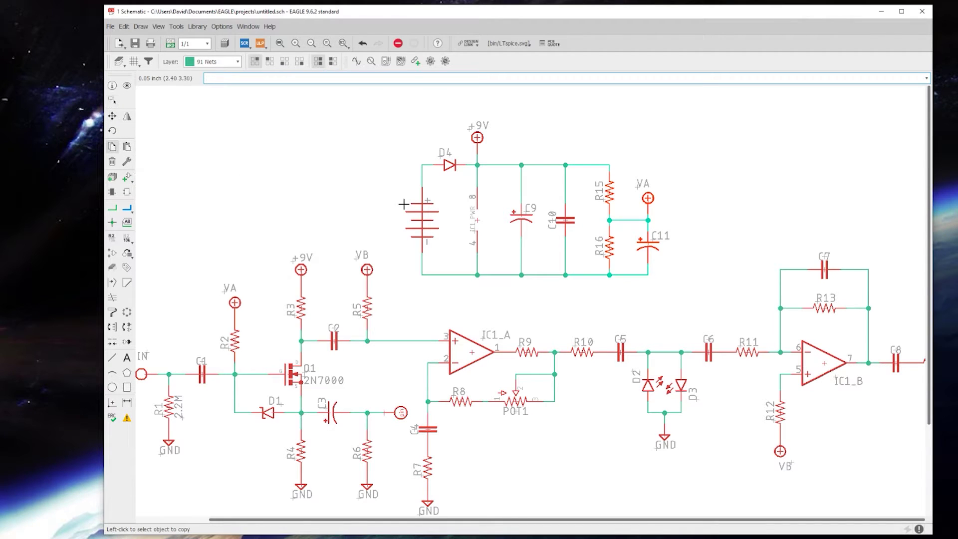
pyautogui.keyDown('ctrl'); pyautogui.rightClick(621, 231); pyautogui.keyUp('ctrl')
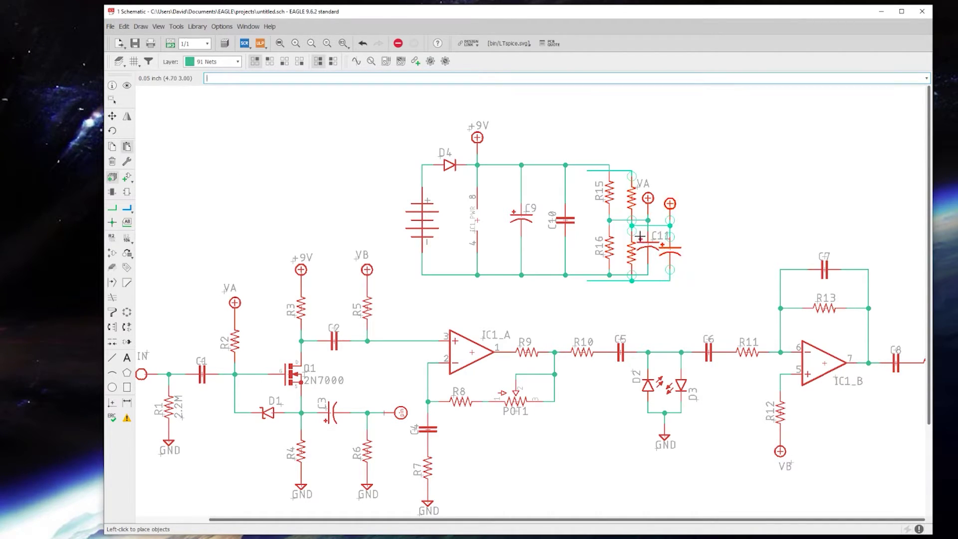
pyautogui.click(704, 231)
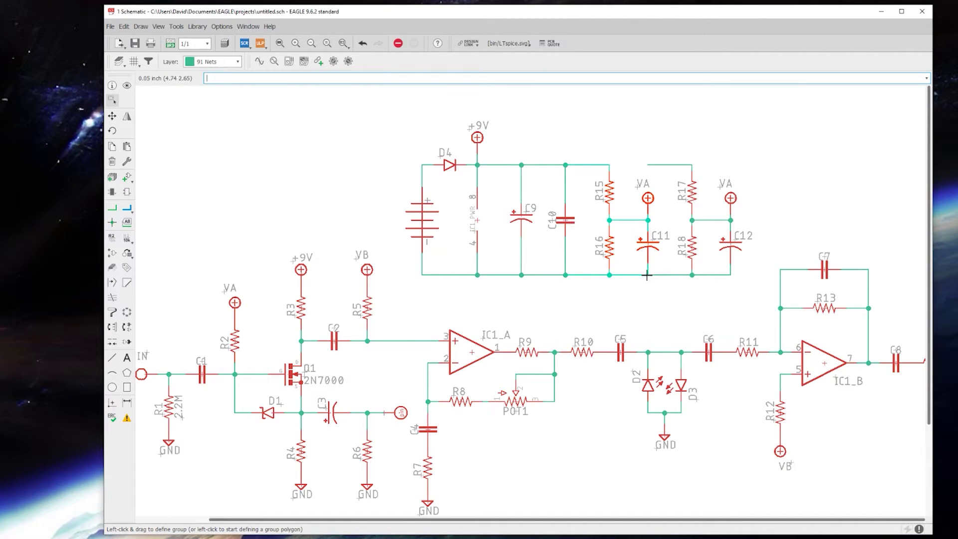
pyautogui.click(115, 225)
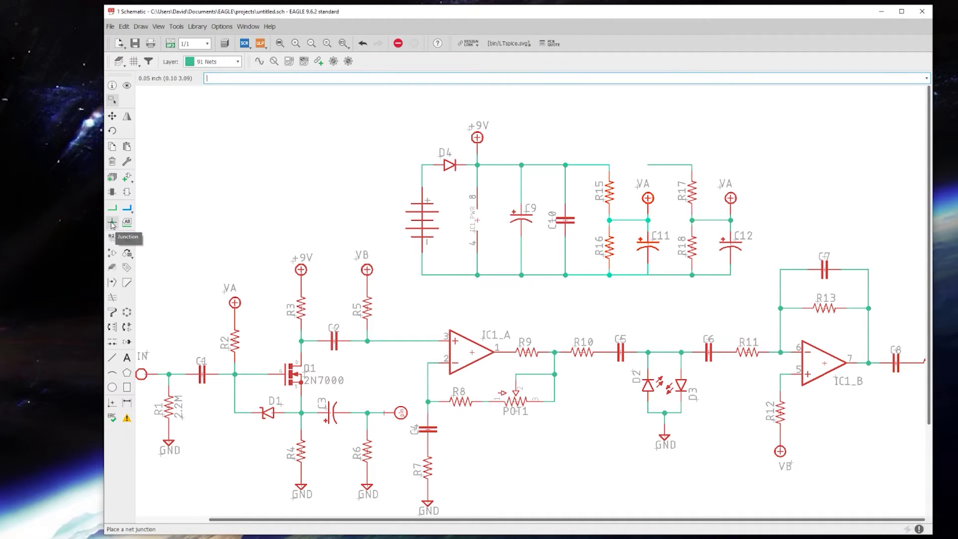
pyautogui.click(113, 223)
pyautogui.click(647, 275)
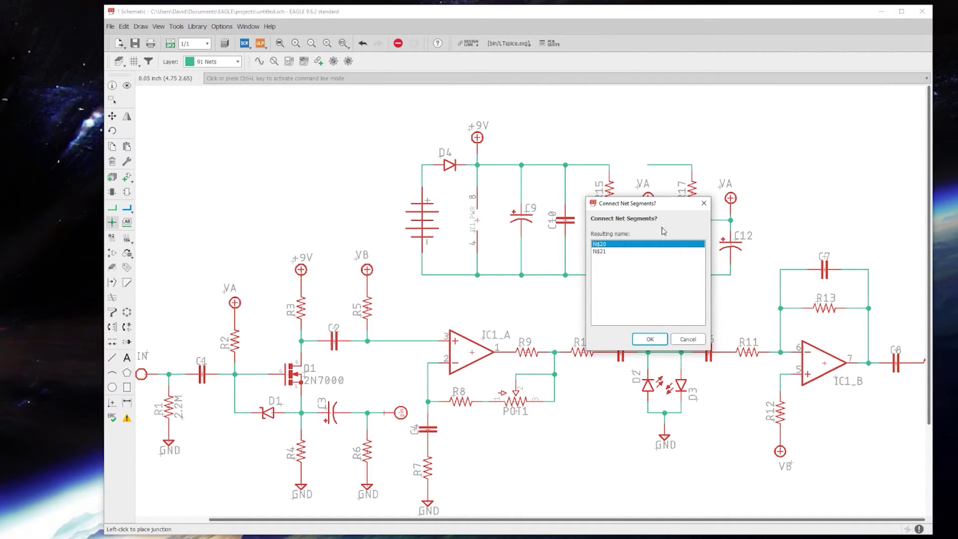
pyautogui.click(650, 340)
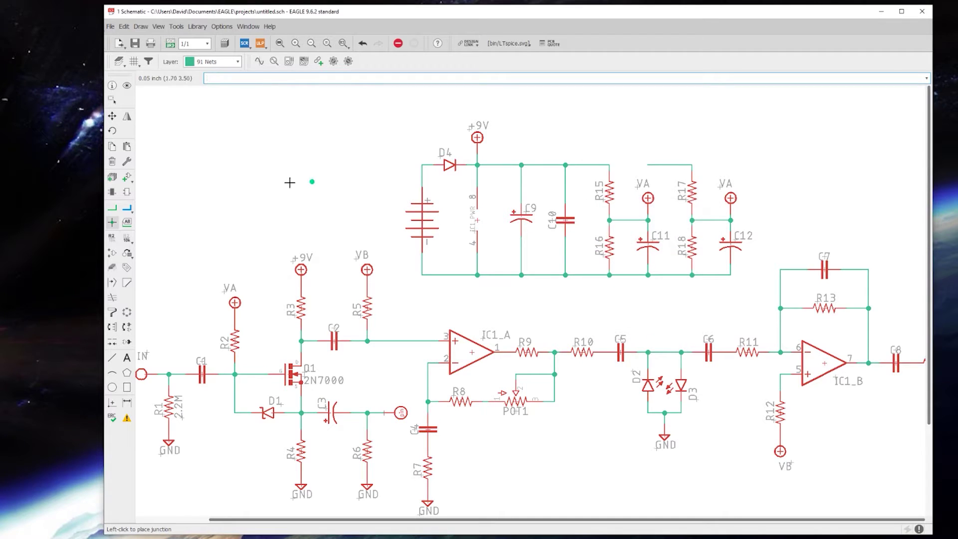
pyautogui.click(112, 116)
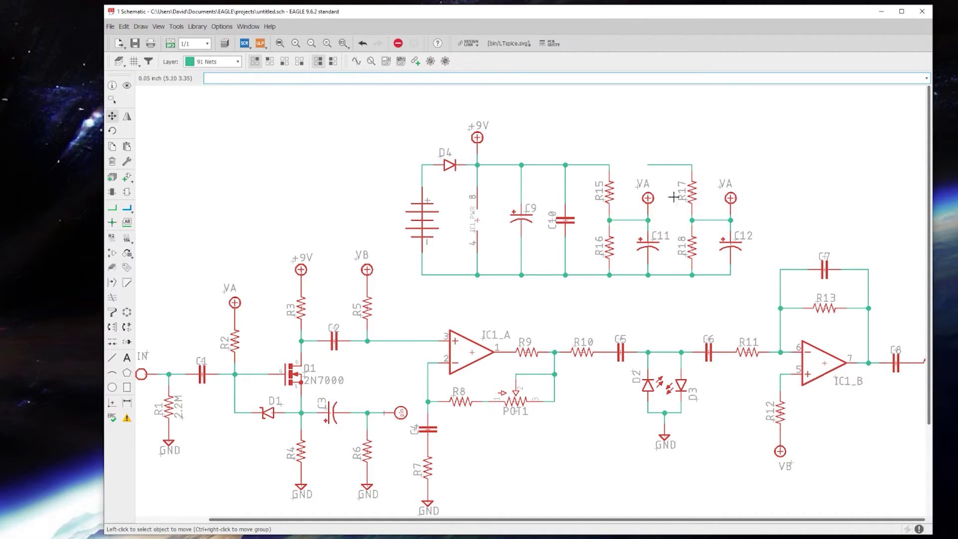
# Replace the VA symbol above C12 with a VB supply, accepting the net rename.
pyautogui.click(112, 161)
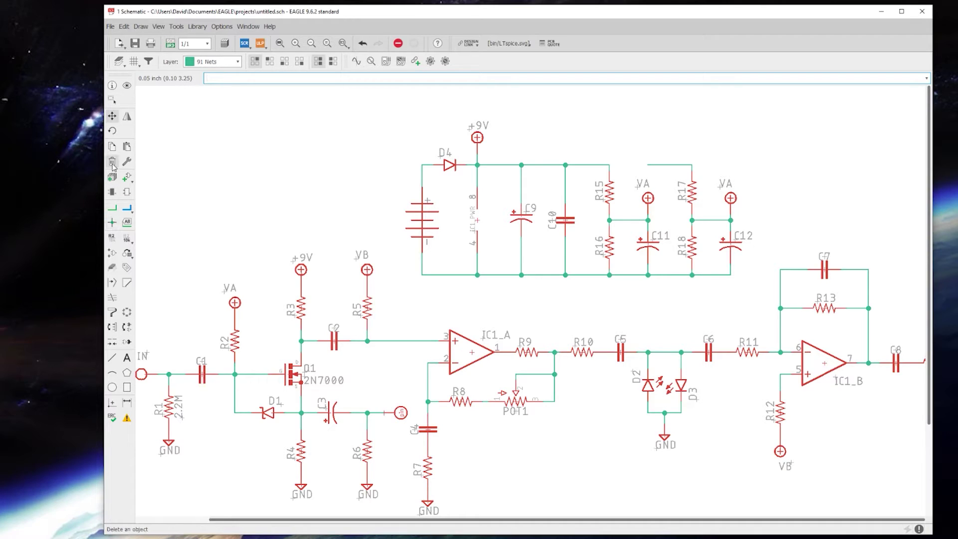
pyautogui.click(731, 200)
pyautogui.click(112, 146)
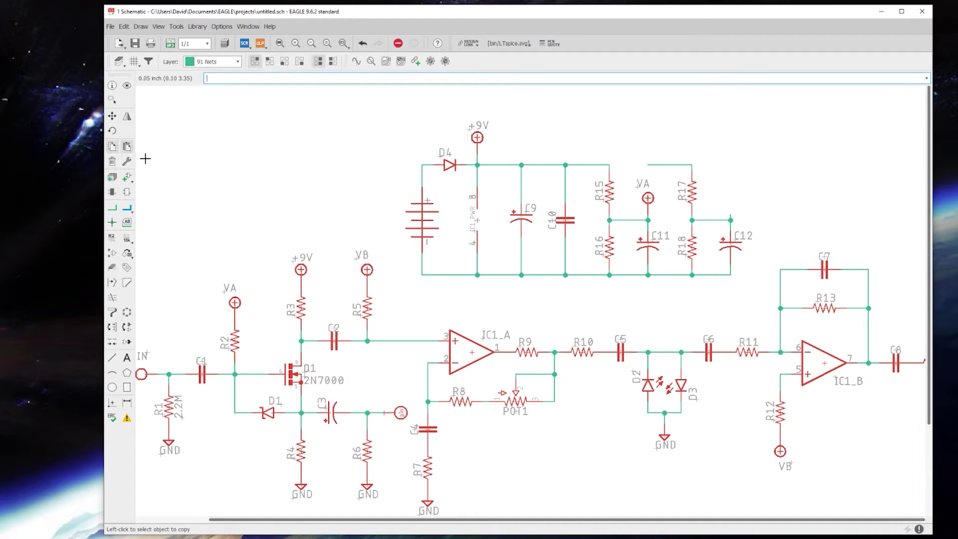
pyautogui.click(367, 272)
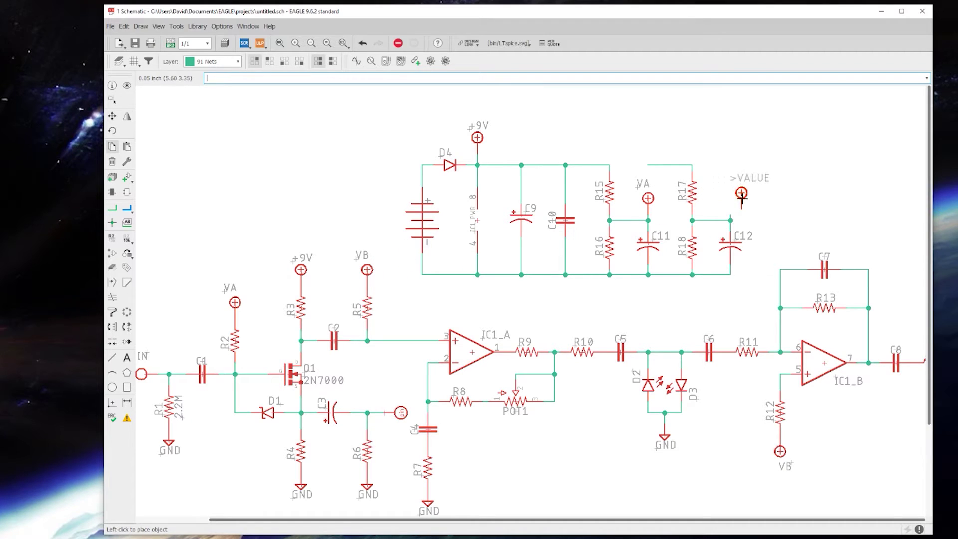
pyautogui.click(729, 219)
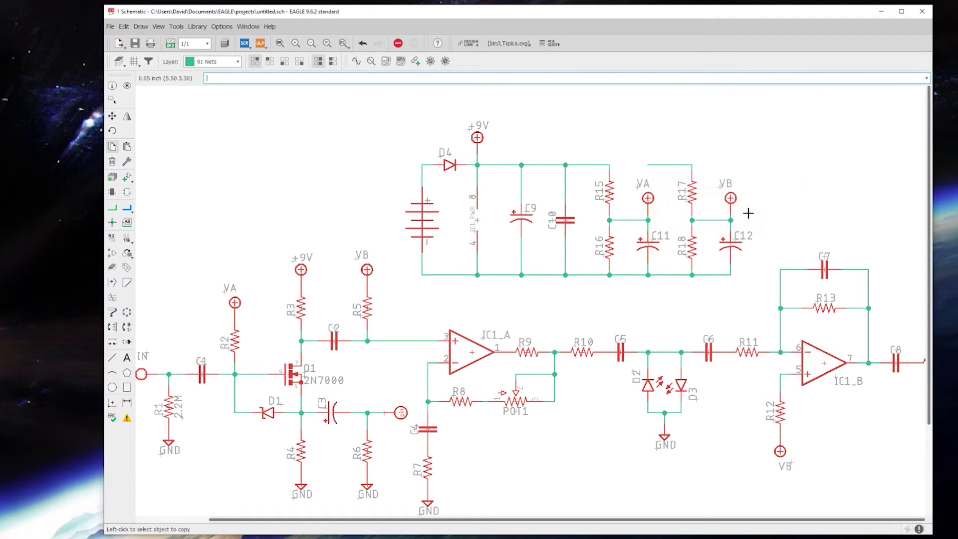
pyautogui.click(746, 218)
# Wire R17's top to the +9V rail and accept the net merge.
pyautogui.click(112, 208)
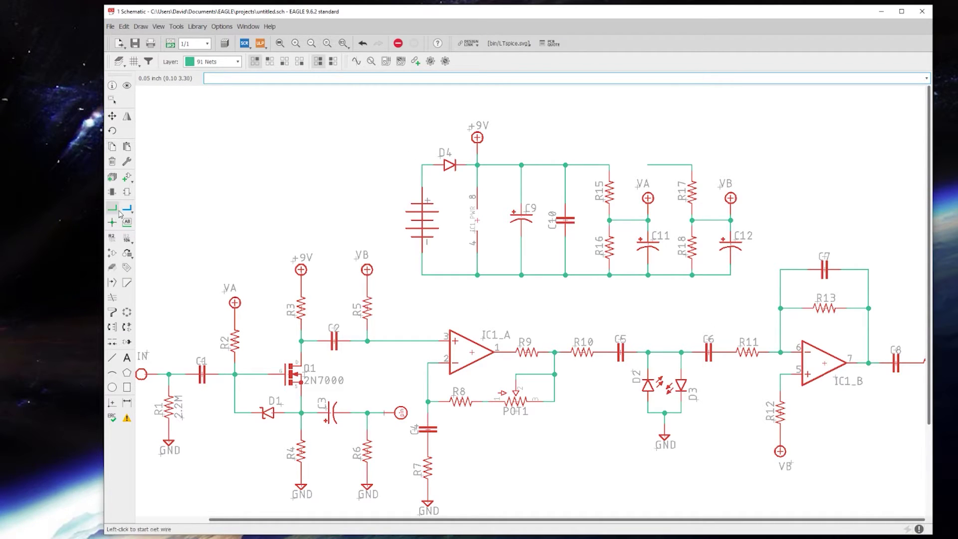
pyautogui.click(647, 164)
pyautogui.click(610, 165)
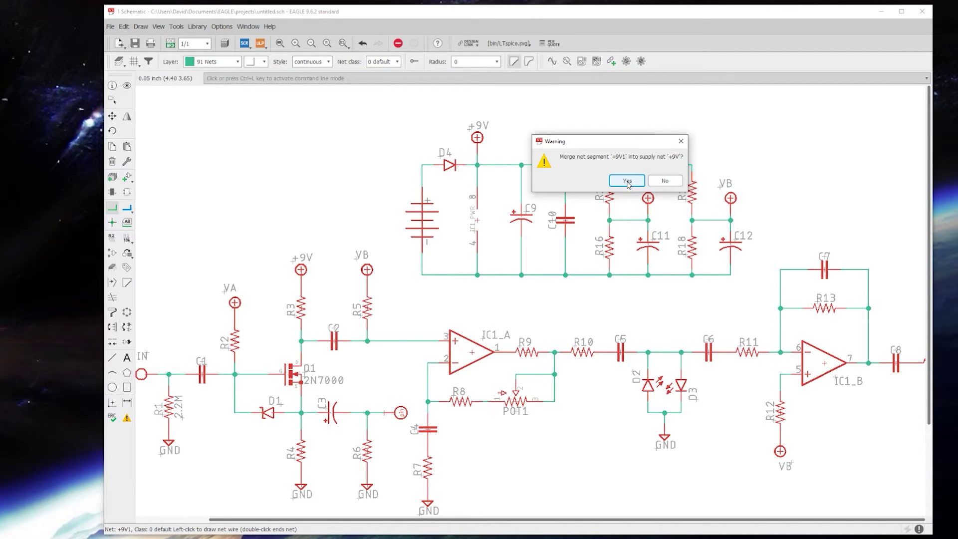
pyautogui.click(627, 182)
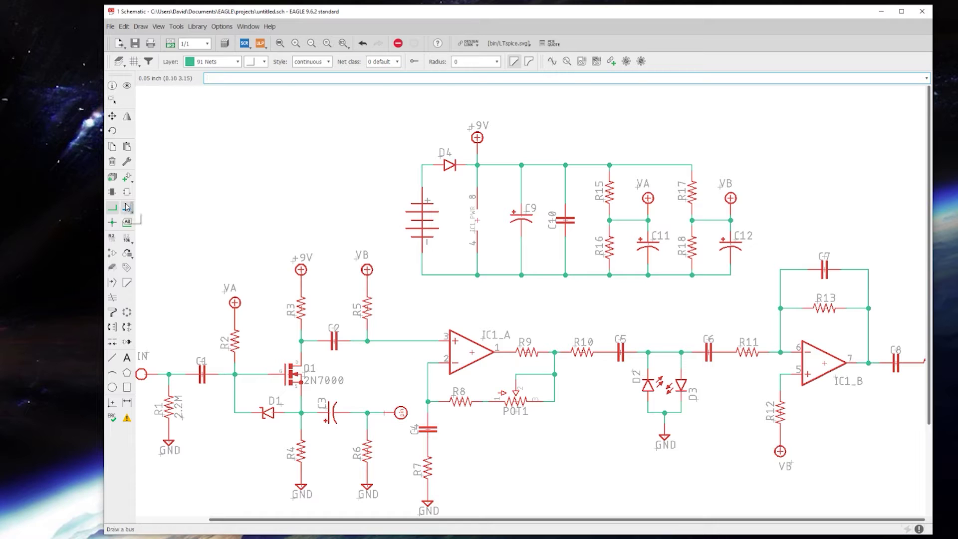
# Pick GND_PADROUND from the supply pins library and place it beneath the bottom rail.
pyautogui.click(127, 177)
pyautogui.moveTo(22, 38); pyautogui.dragTo(427, 113)
pyautogui.click(315, 135)
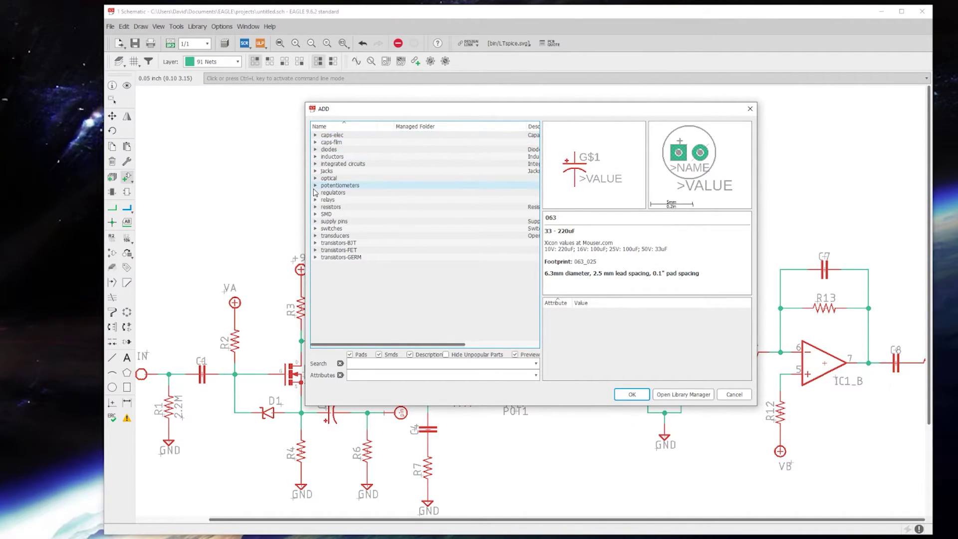
pyautogui.click(315, 222)
pyautogui.scroll(-4, 329, 235)
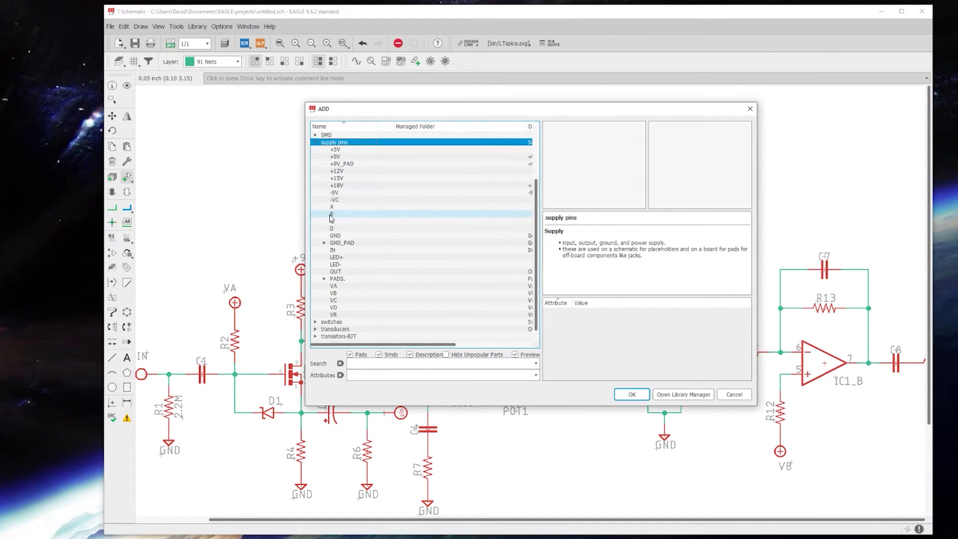
pyautogui.click(343, 244)
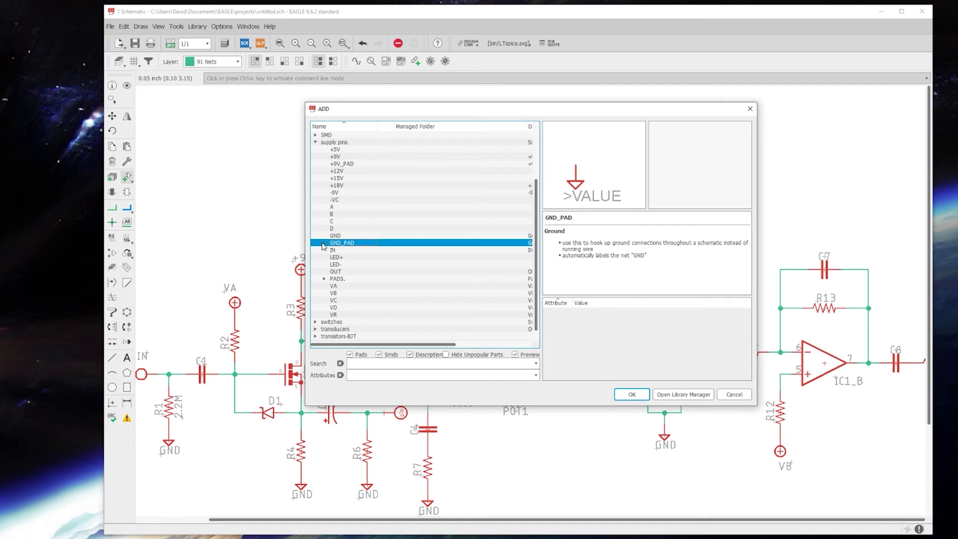
pyautogui.click(324, 243)
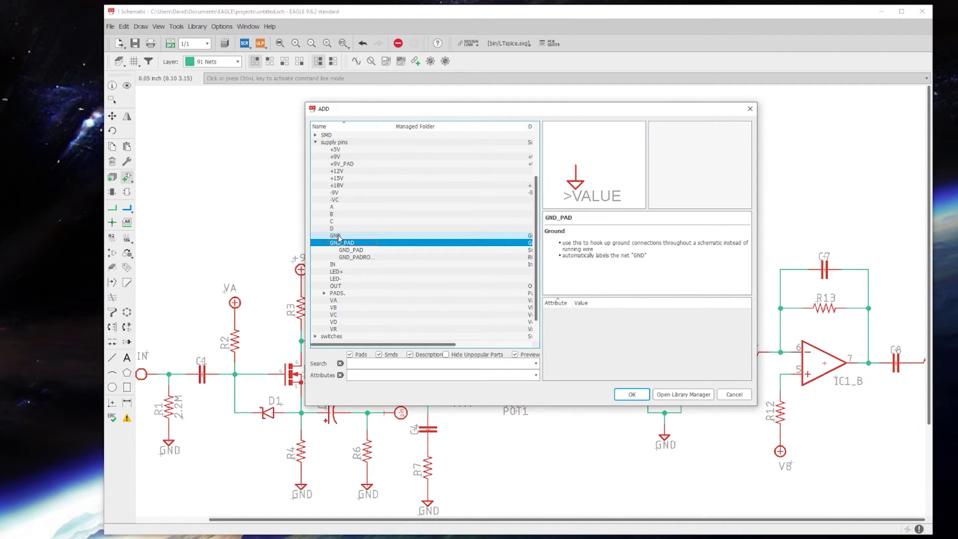
pyautogui.click(344, 265)
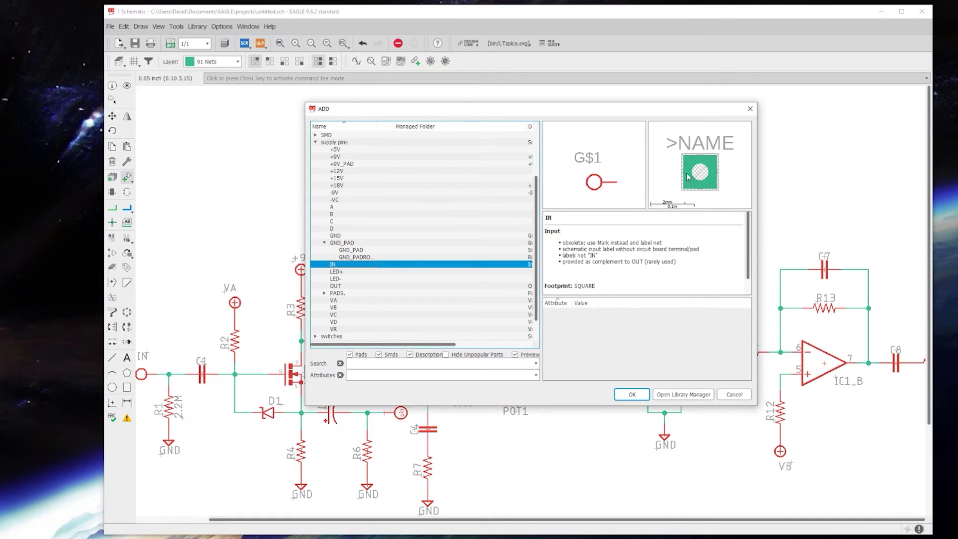
pyautogui.click(340, 236)
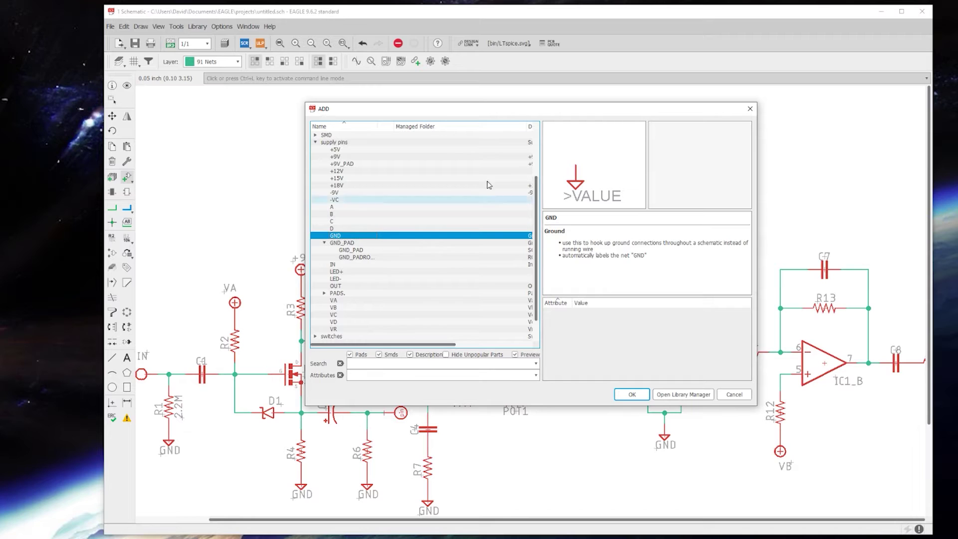
pyautogui.press('Down')
pyautogui.press('Down')
pyautogui.press('Down')
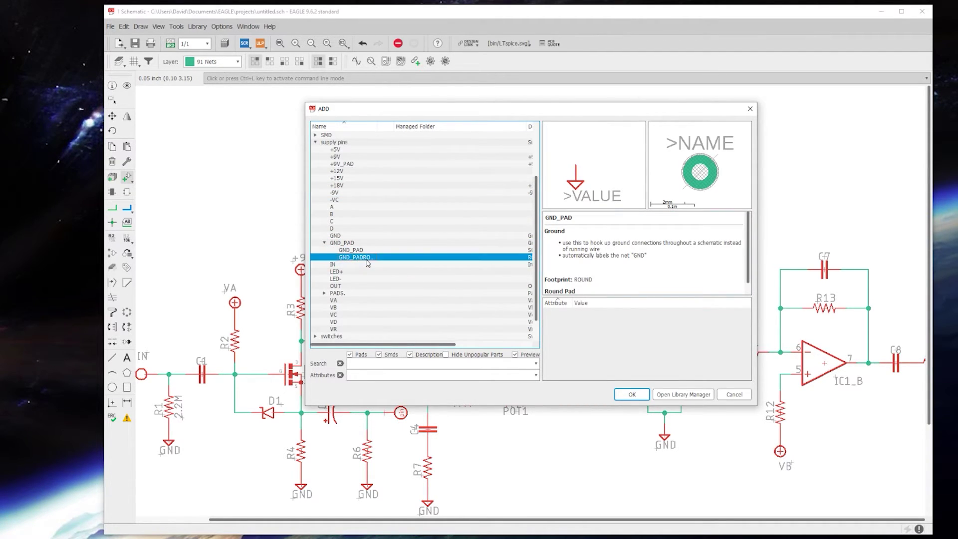
pyautogui.click(632, 394)
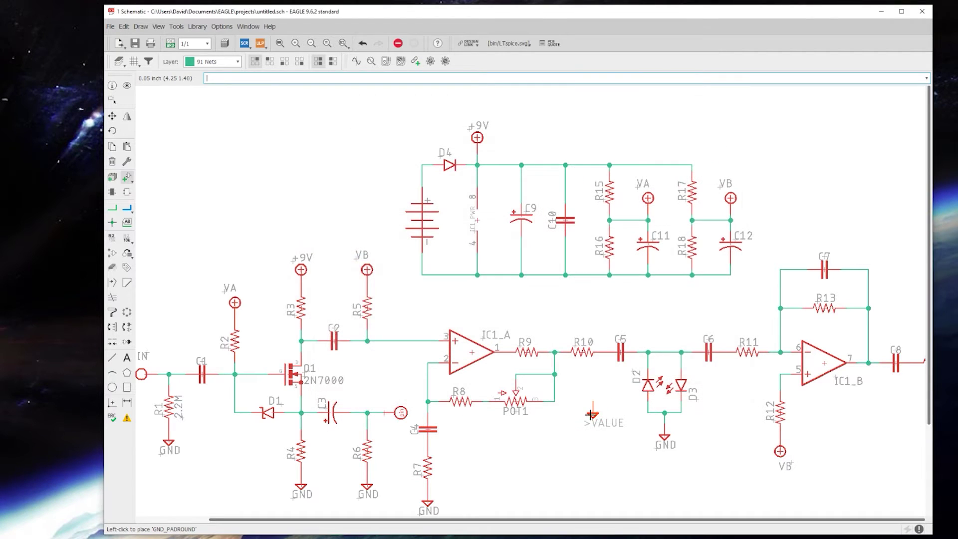
pyautogui.click(565, 293)
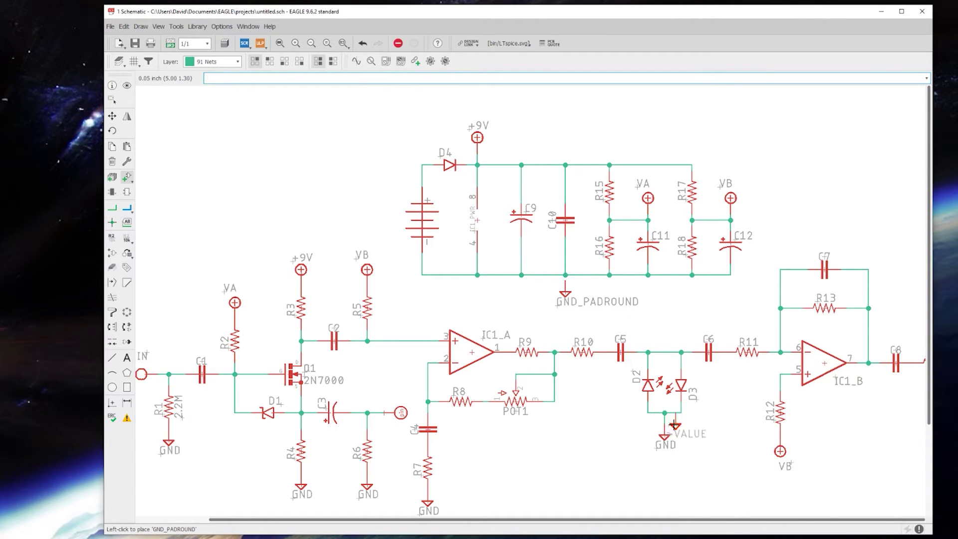
# Wire GND_PADROUND to the supply's bottom rail and merge that rail into the GND net.
pyautogui.click(113, 209)
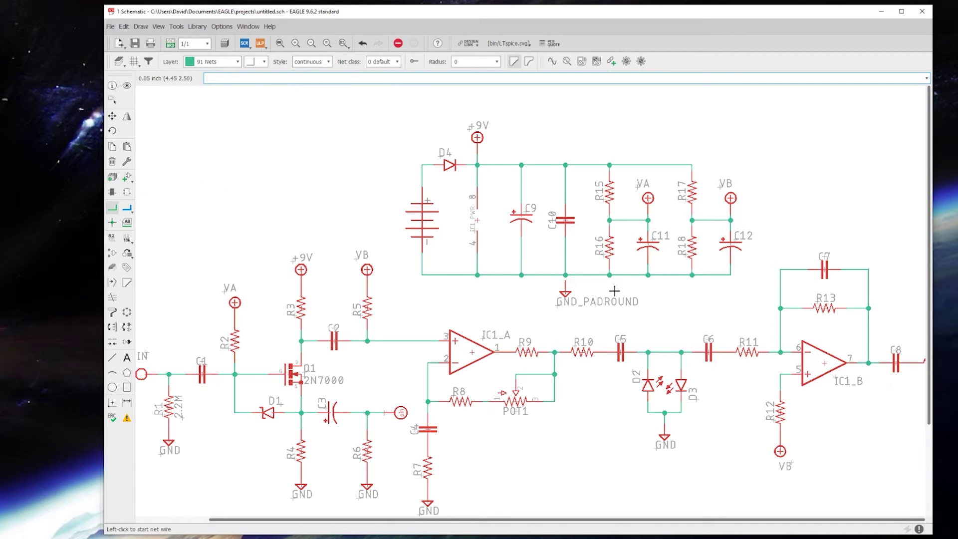
pyautogui.click(565, 275)
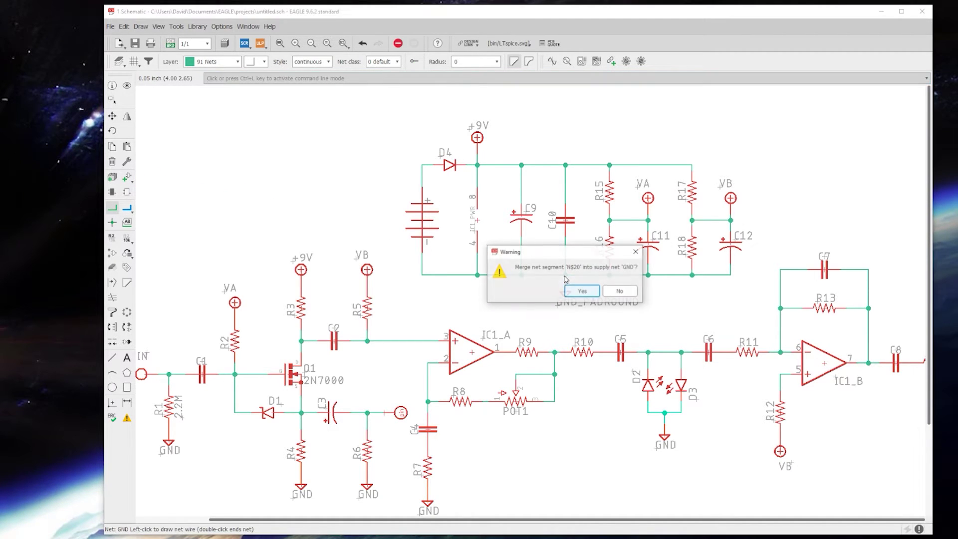
pyautogui.click(577, 289)
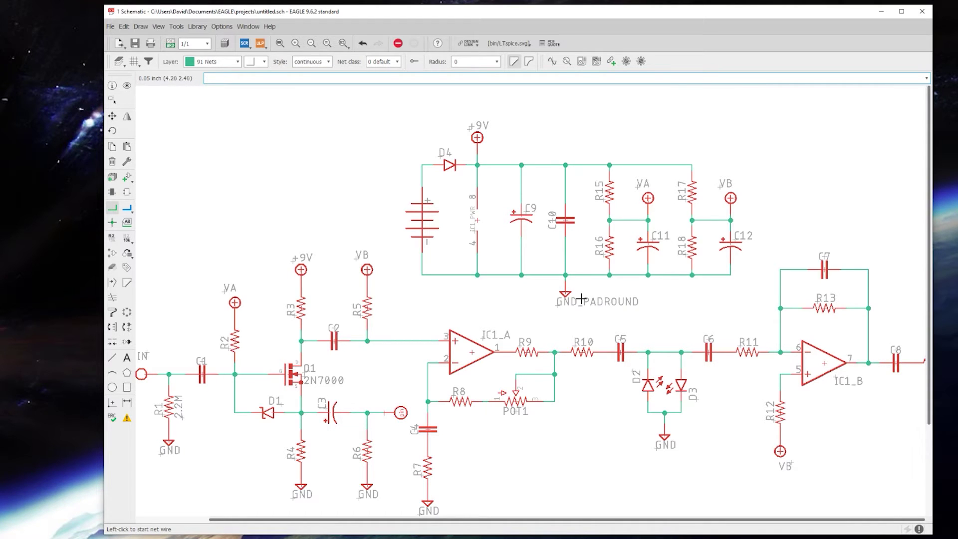
pyautogui.scroll(-3, 576, 296)
pyautogui.scroll(1, 615, 280)
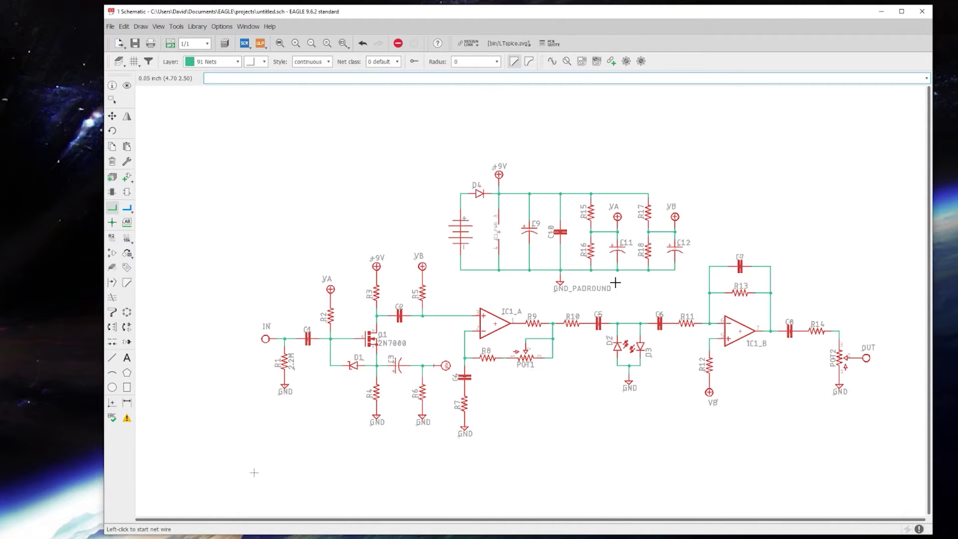
# Give capacitor C1 the value 100n and resistor R2 the value 10M.
pyautogui.click(127, 241)
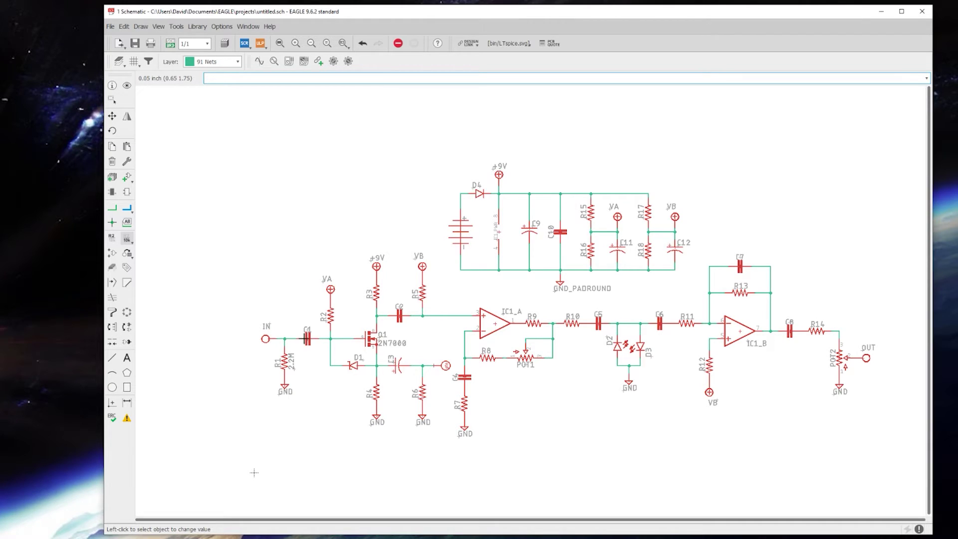
pyautogui.click(307, 339)
pyautogui.write('100n')
pyautogui.press('Return')
pyautogui.click(330, 315)
pyautogui.write('10M')
pyautogui.press('Return')
# Bring up the value entry dialog for diode D1.
pyautogui.click(354, 366)
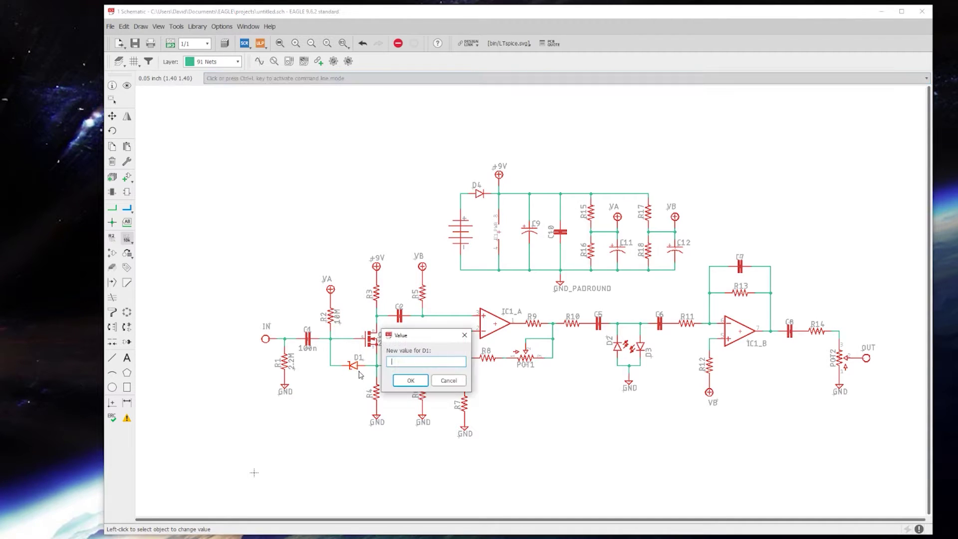
pyautogui.press('Return')
pyautogui.scroll(3, 357, 377)
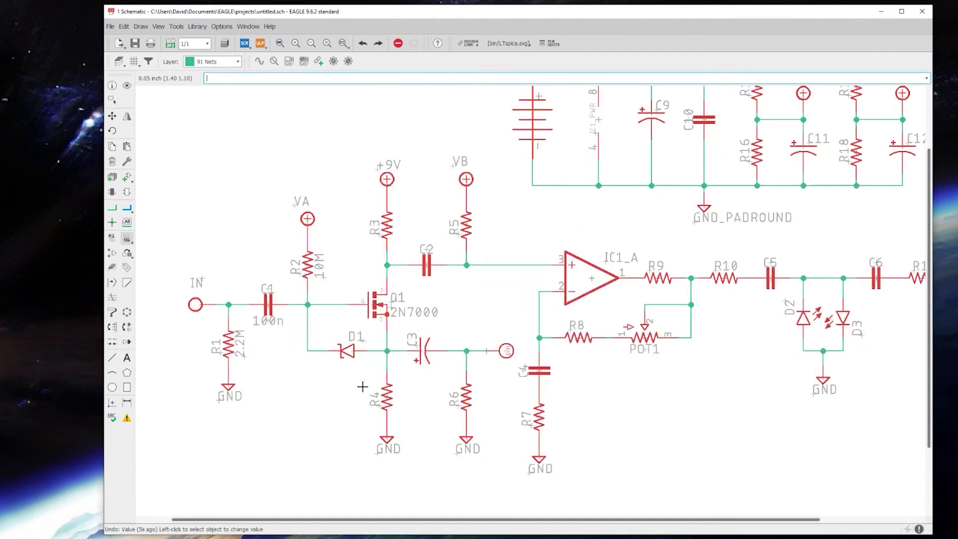
pyautogui.scroll(2, 294, 331)
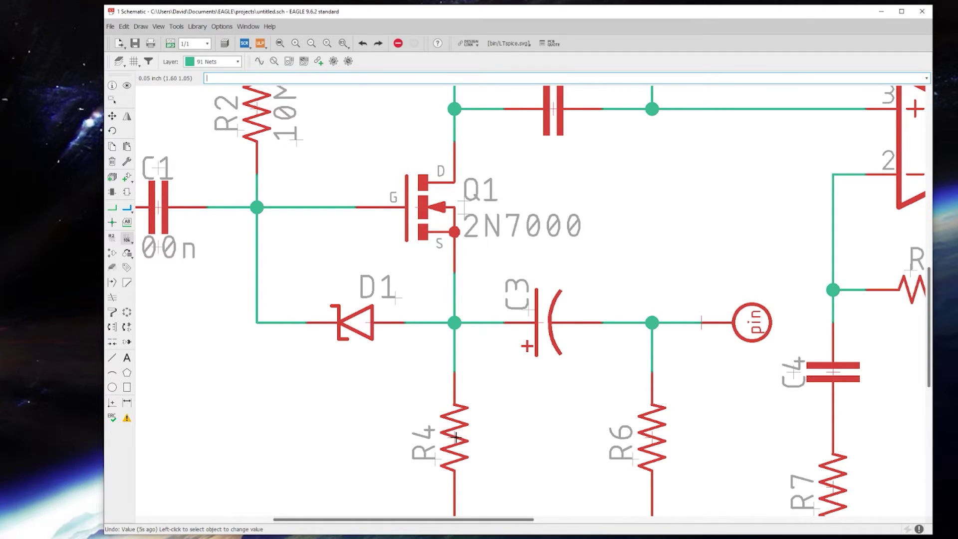
pyautogui.click(372, 322)
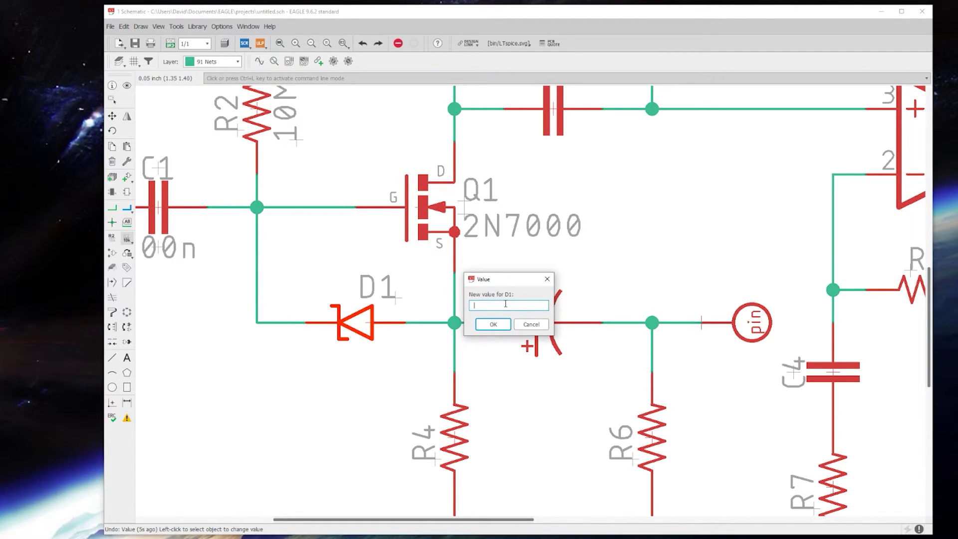
pyautogui.click(489, 325)
# Set diode D1's value to 9.1v.
pyautogui.write('9.1v')
pyautogui.click(491, 324)
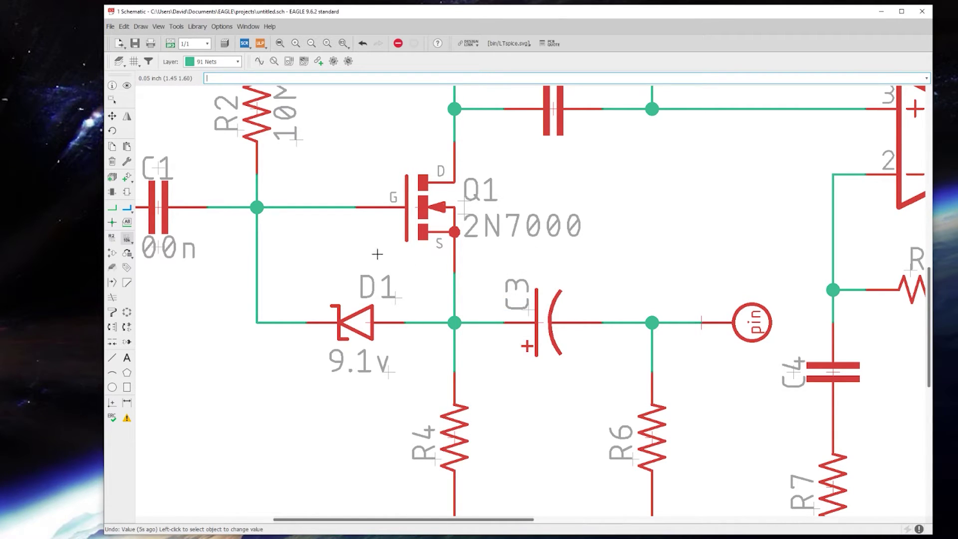
pyautogui.click(111, 116)
# Rotate C3's name label and place it right beside the capacitor.
pyautogui.scroll(-1, 405, 321)
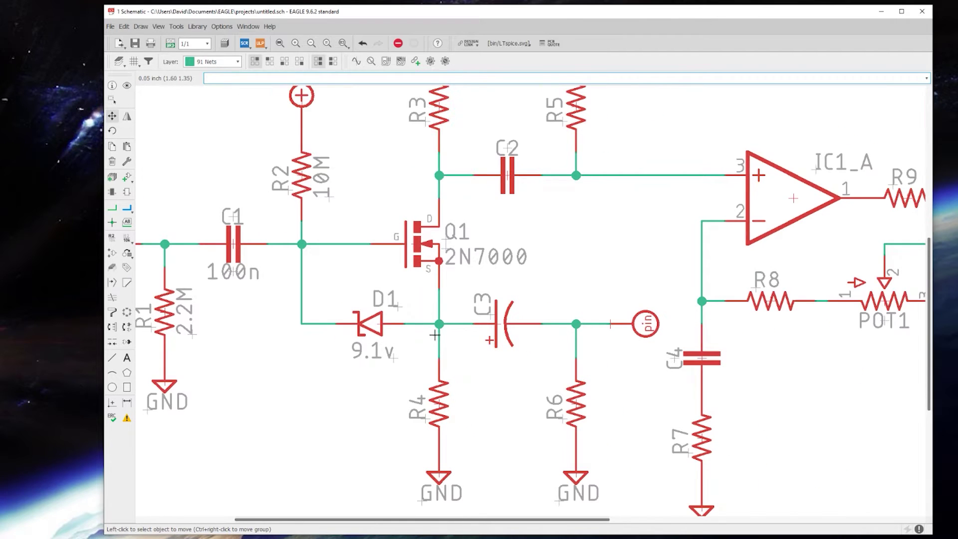
pyautogui.scroll(-2, 300, 245)
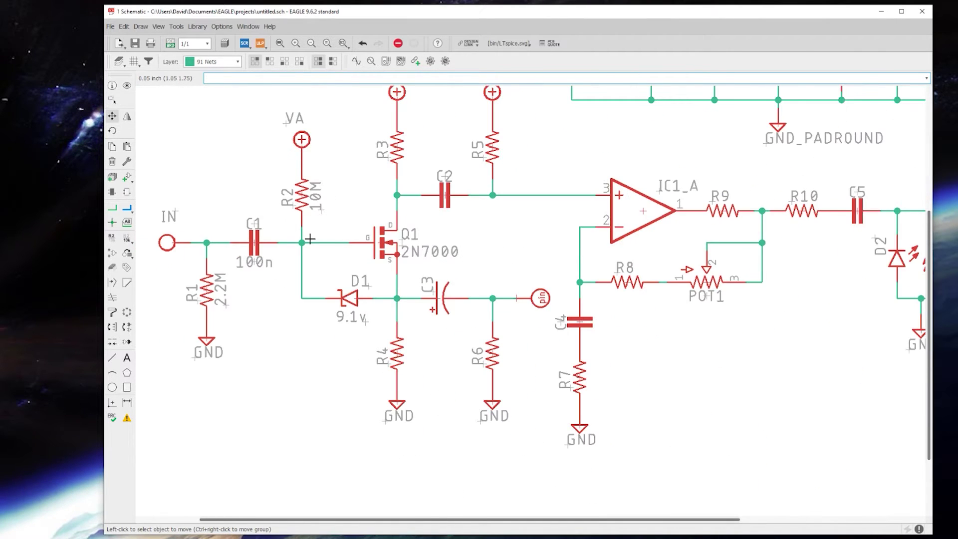
pyautogui.scroll(1, 302, 249)
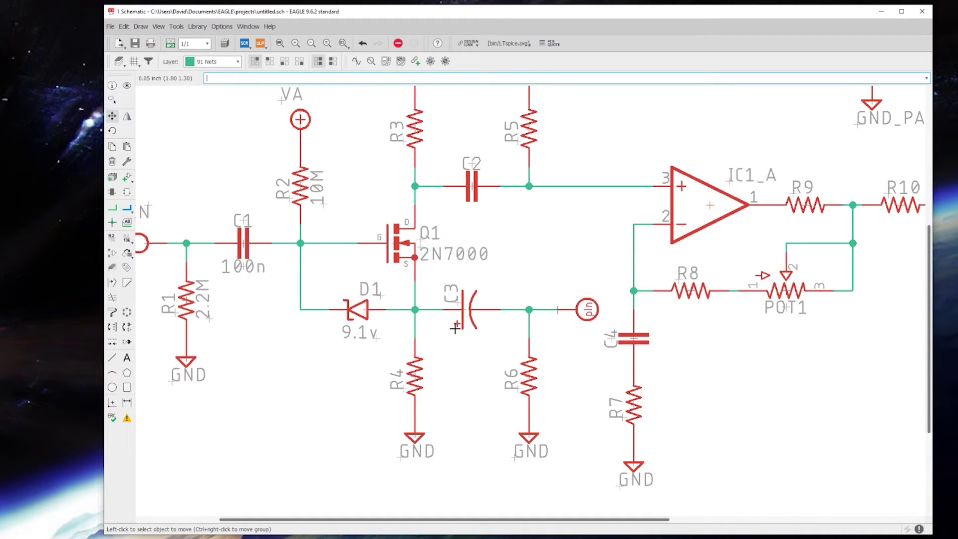
pyautogui.click(456, 302)
pyautogui.rightClick(453, 301)
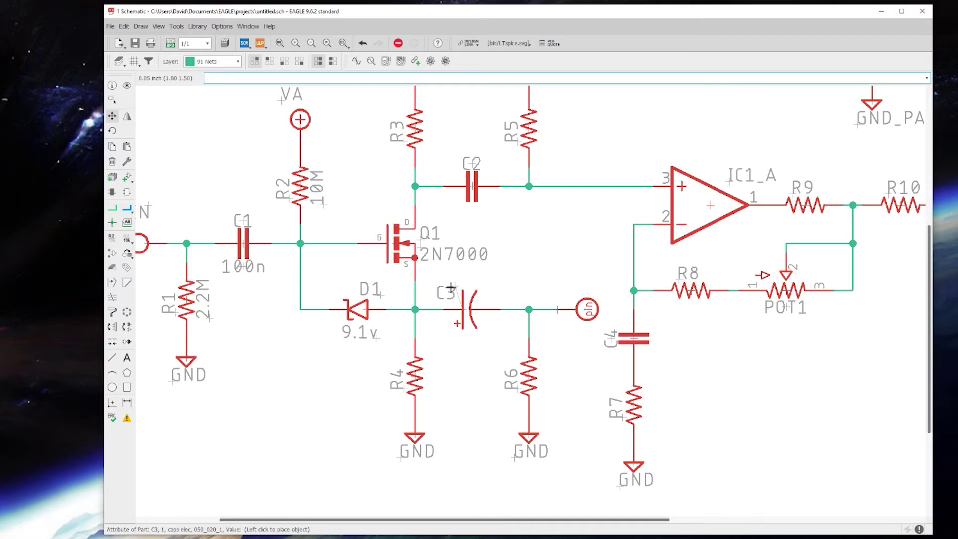
pyautogui.rightClick(439, 299)
pyautogui.rightClick(442, 314)
pyautogui.click(773, 481)
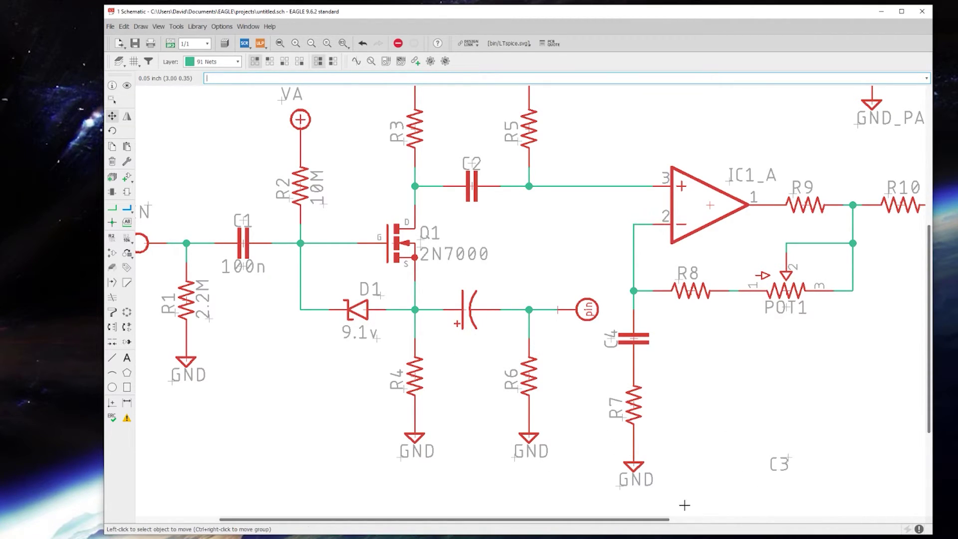
pyautogui.click(783, 460)
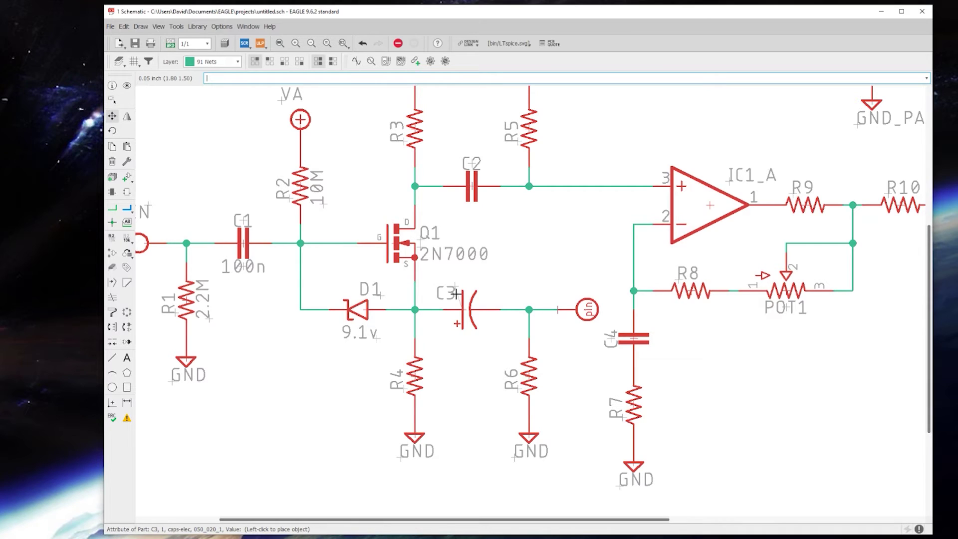
pyautogui.click(455, 294)
# Set values R3 2.2k, R4 2.2k, C3 10µ and R6 100k.
pyautogui.click(127, 238)
pyautogui.scroll(-1, 304, 370)
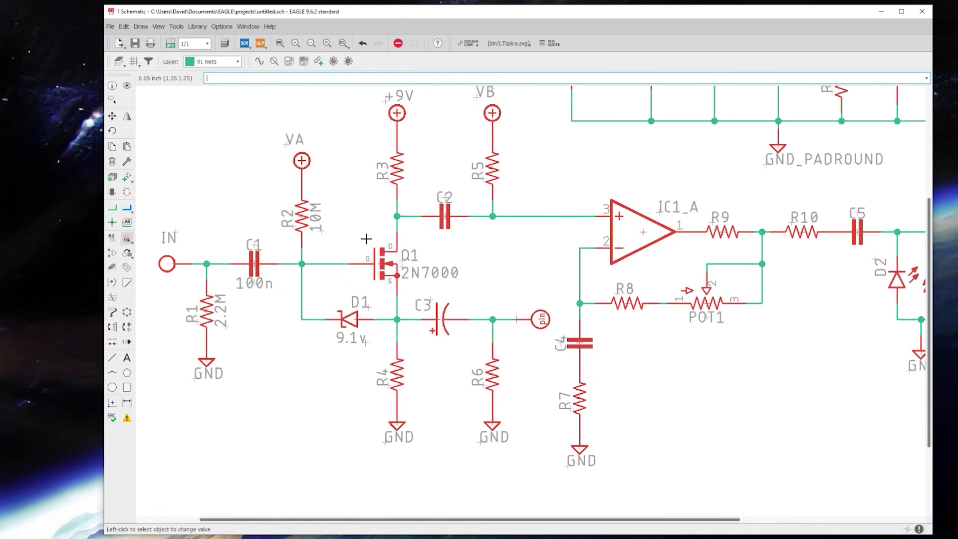
pyautogui.click(398, 171)
pyautogui.write('2.2k')
pyautogui.press('Return')
pyautogui.click(398, 376)
pyautogui.write('2.2k')
pyautogui.press('Return')
pyautogui.click(438, 321)
pyautogui.write('10µ')
pyautogui.press('Return')
pyautogui.click(501, 375)
pyautogui.write('100k')
pyautogui.press('Return')
# Set values C2 100n, R8 100k, C4 4.7n, R7 4.7k and POT1 B500k.
pyautogui.click(444, 216)
pyautogui.write('100n')
pyautogui.press('Return')
pyautogui.click(627, 303)
pyautogui.write('100k')
pyautogui.press('Return')
pyautogui.click(580, 343)
pyautogui.write('4.7n')
pyautogui.press('Return')
pyautogui.click(579, 399)
pyautogui.write('4.7k')
pyautogui.press('Return')
pyautogui.click(707, 303)
pyautogui.write('B500k')
pyautogui.press('Return')
# Give R9 the value 100Ω, correcting a typo, and op-amp IC1 the value JRC4558.
pyautogui.click(723, 232)
pyautogui.write('100µ')
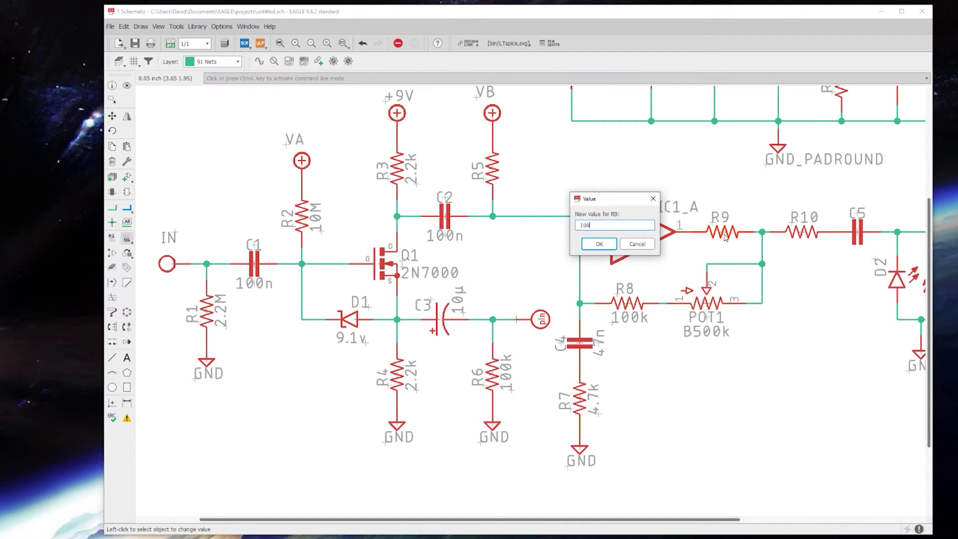
pyautogui.press('Return')
pyautogui.click(723, 233)
pyautogui.write('100Ω')
pyautogui.press('Return')
pyautogui.click(639, 220)
pyautogui.write('JRC4558')
pyautogui.press('Return')
# In the filter section, set R10 to 10k and C5 and C6 to 47n.
pyautogui.moveTo(349, 200); pyautogui.dragTo(196, 213, button='middle')
pyautogui.click(649, 244)
pyautogui.write('10k')
pyautogui.press('Return')
pyautogui.click(703, 245)
pyautogui.write('47n')
pyautogui.press('Return')
pyautogui.click(830, 244)
pyautogui.write('47n')
pyautogui.press('Return')
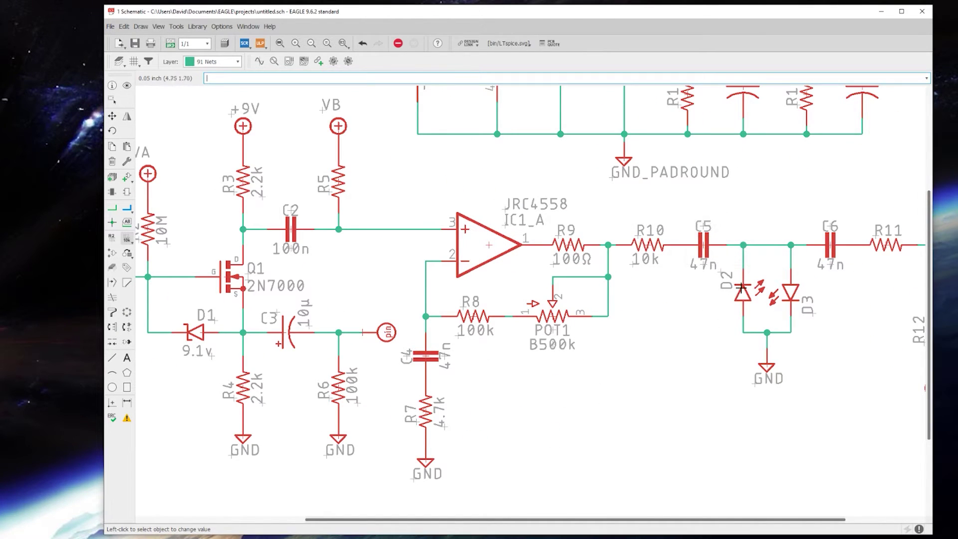
# Override LED D2's fixed value and set it to RED LED.
pyautogui.click(742, 294)
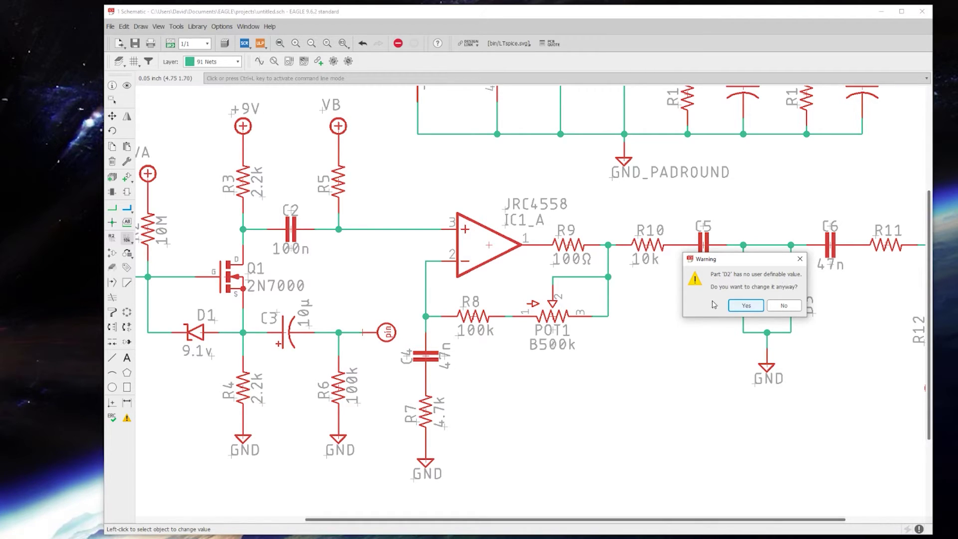
pyautogui.click(743, 306)
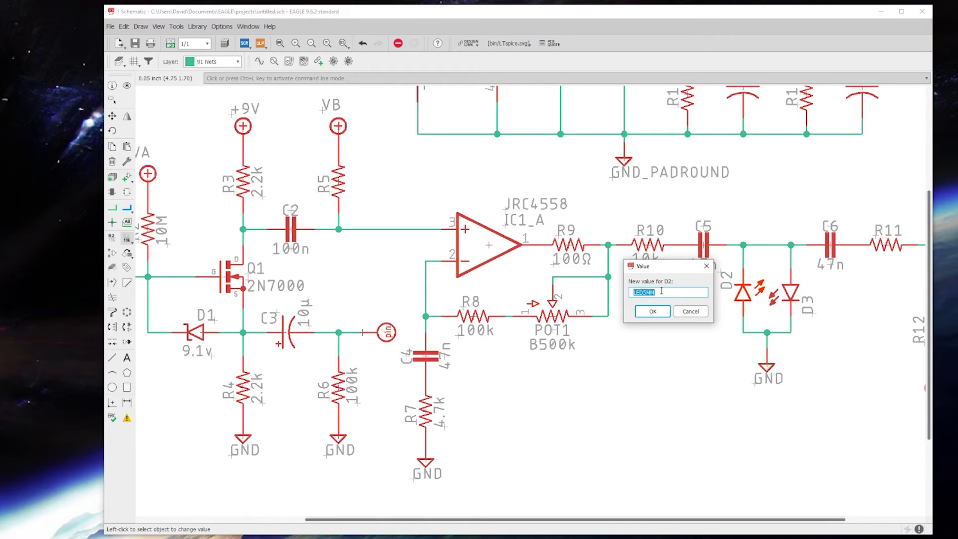
pyautogui.write('RED')
pyautogui.press('Return')
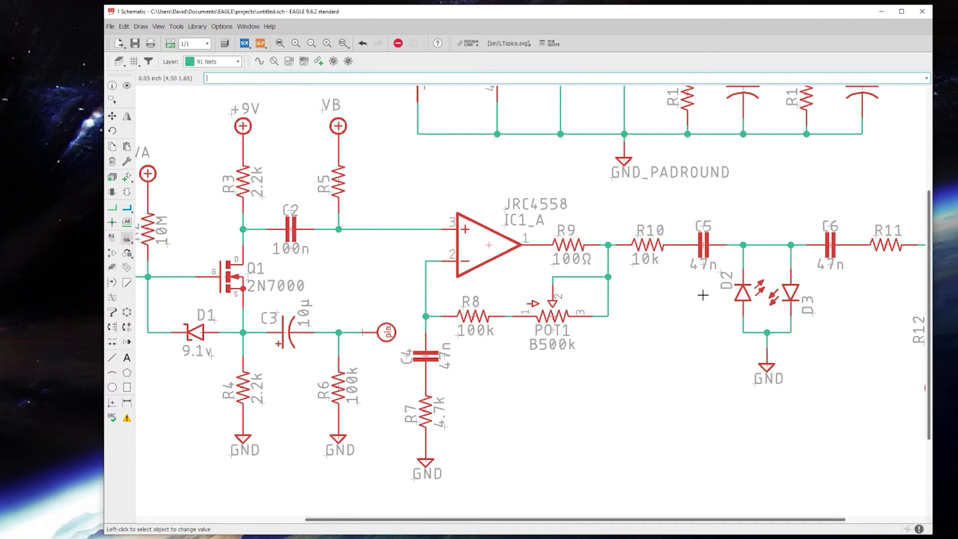
# Inspect LED D2's properties with the Info tool.
pyautogui.click(112, 85)
pyautogui.click(741, 291)
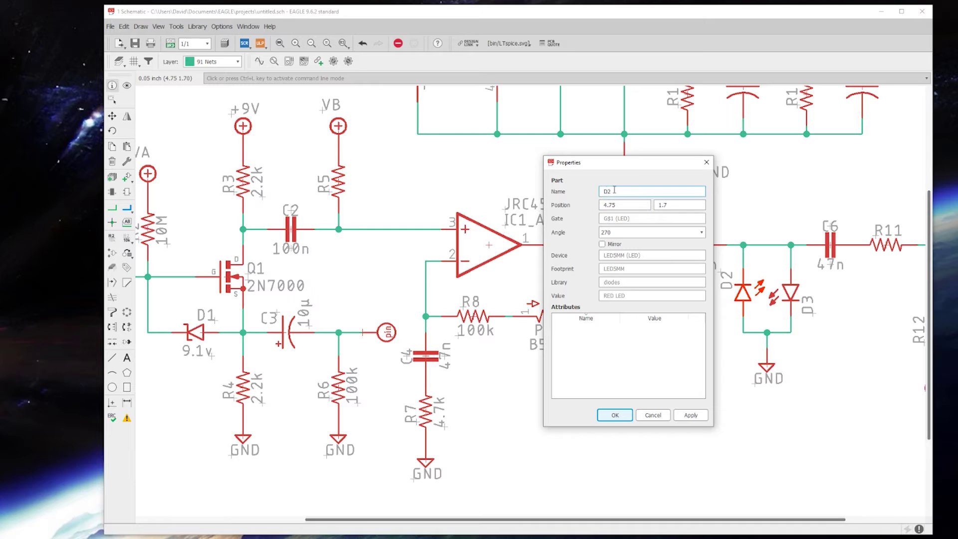
pyautogui.click(606, 235)
pyautogui.click(652, 415)
pyautogui.scroll(-5, 528, 299)
pyautogui.scroll(4, 529, 300)
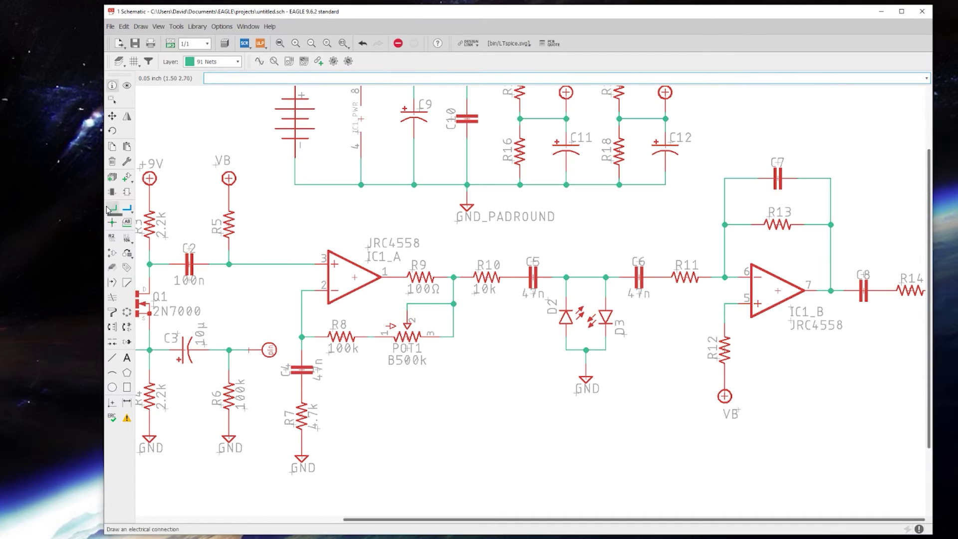
# Set values R11 10k, R12 10k, R13 100k and C7 3.9n.
pyautogui.click(127, 239)
pyautogui.click(686, 278)
pyautogui.write('10k')
pyautogui.press('Return')
pyautogui.click(724, 349)
pyautogui.write('10k')
pyautogui.press('Return')
pyautogui.click(777, 225)
pyautogui.write('100k')
pyautogui.press('Return')
pyautogui.click(777, 179)
pyautogui.write('3.9n')
pyautogui.press('Return')
# Set values C8 100n, R14 68k and POT2 B10k.
pyautogui.click(753, 279)
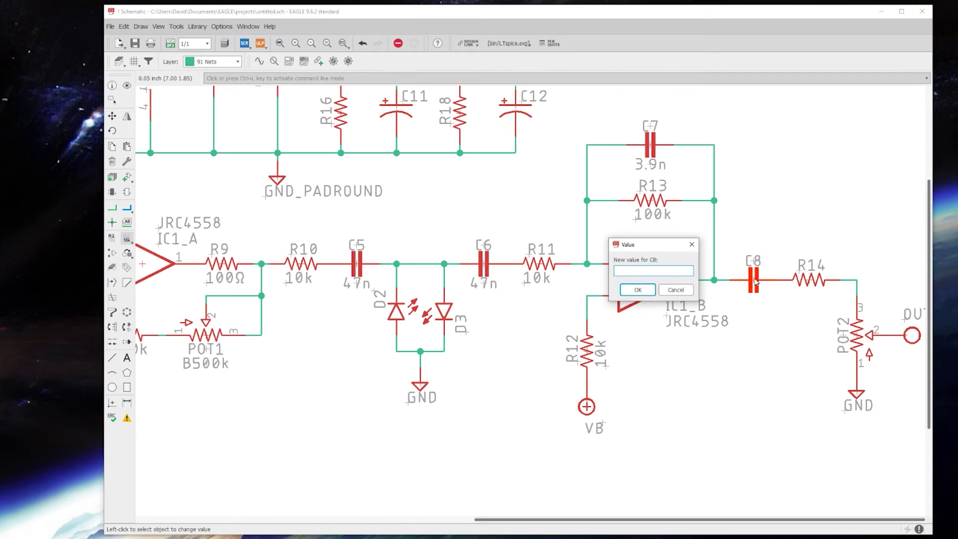
pyautogui.write('100n')
pyautogui.press('Return')
pyautogui.click(809, 281)
pyautogui.write('68k')
pyautogui.press('Return')
pyautogui.click(848, 339)
pyautogui.write('B10k')
pyautogui.press('Return')
pyautogui.click(111, 237)
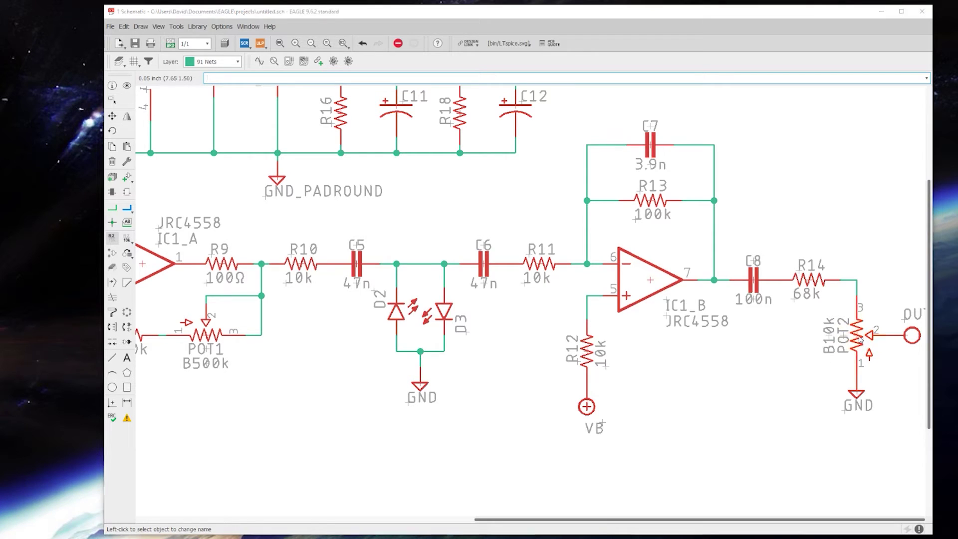
# Name potentiometer POT2 'VOLUME' and potentiometer POT1 'GAIN'.
pyautogui.click(858, 337)
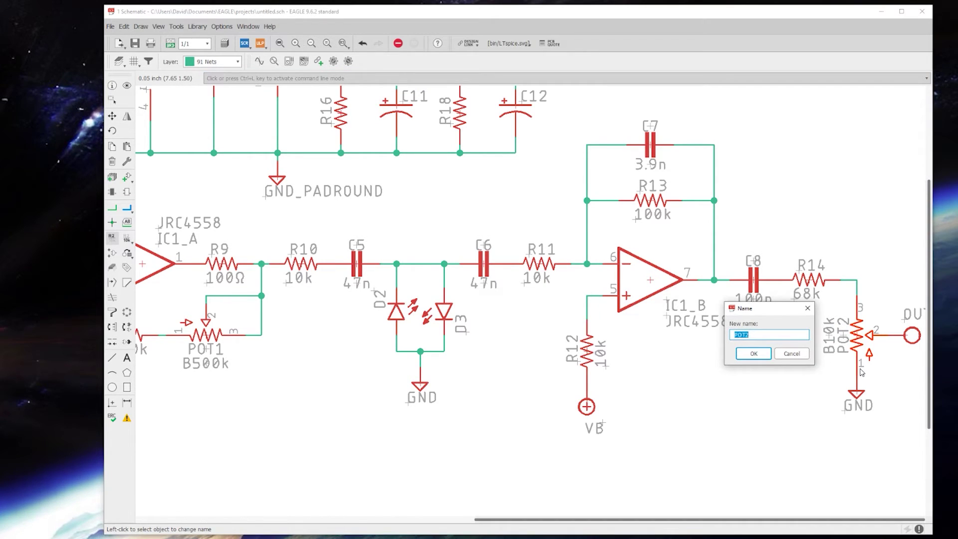
pyautogui.write('VOLUME')
pyautogui.press('Return')
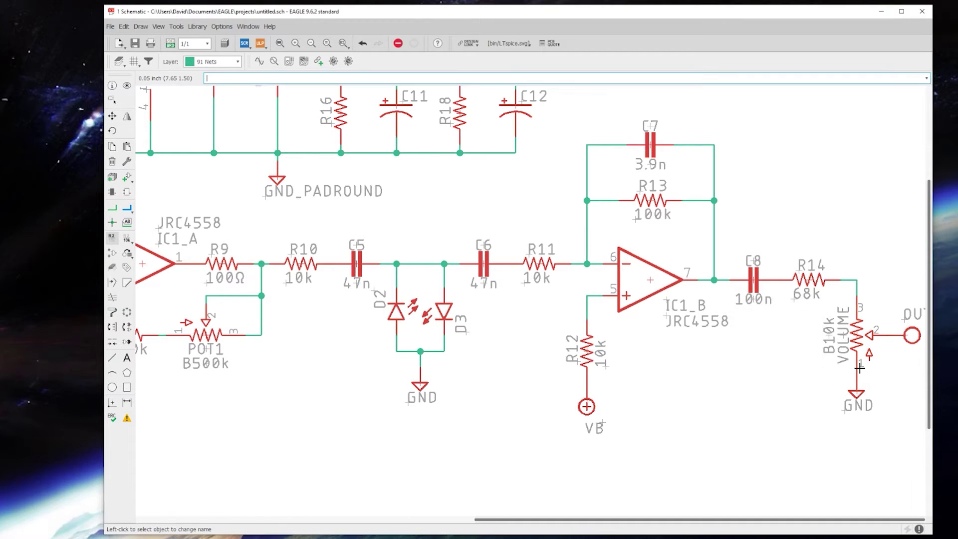
pyautogui.click(205, 339)
pyautogui.write('GAIN')
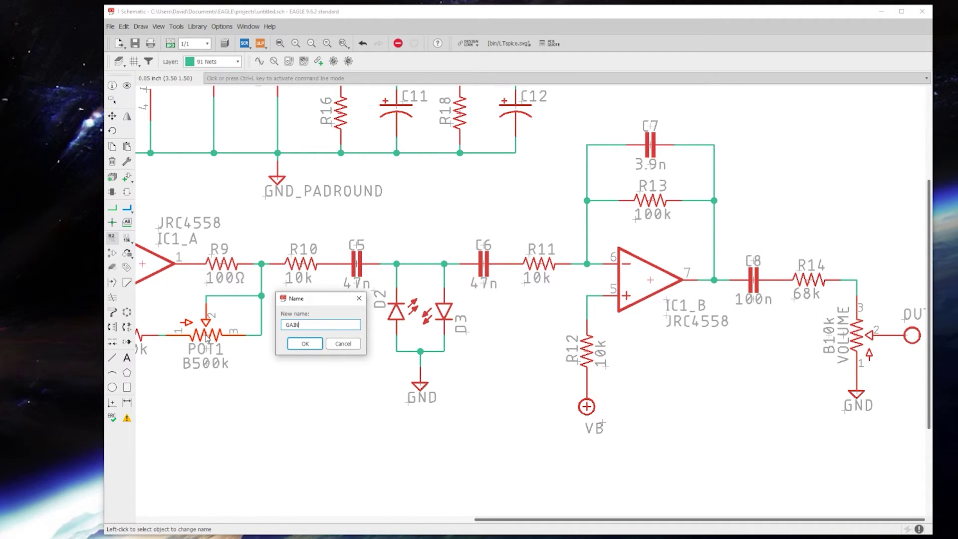
pyautogui.press('Return')
pyautogui.scroll(-4, 299, 349)
pyautogui.scroll(4, 302, 359)
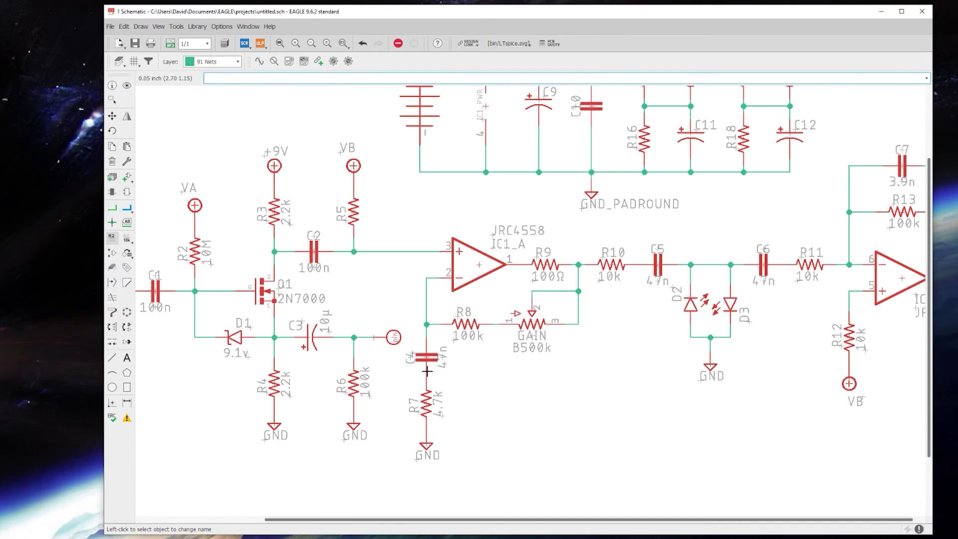
pyautogui.scroll(1, 370, 355)
# Turn the pin supply symbol upright and place it above the C3–R6 wire.
pyautogui.click(111, 116)
pyautogui.click(375, 333)
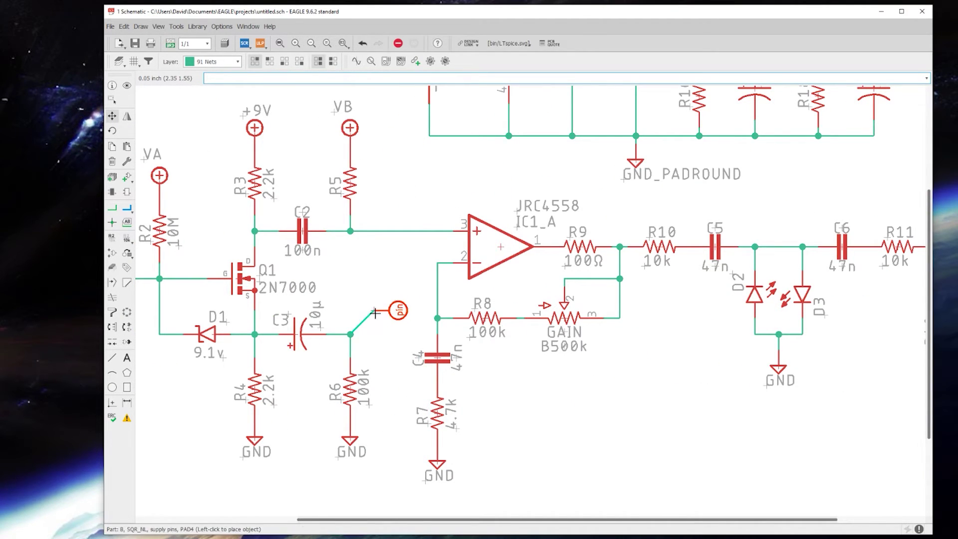
pyautogui.rightClick(352, 311)
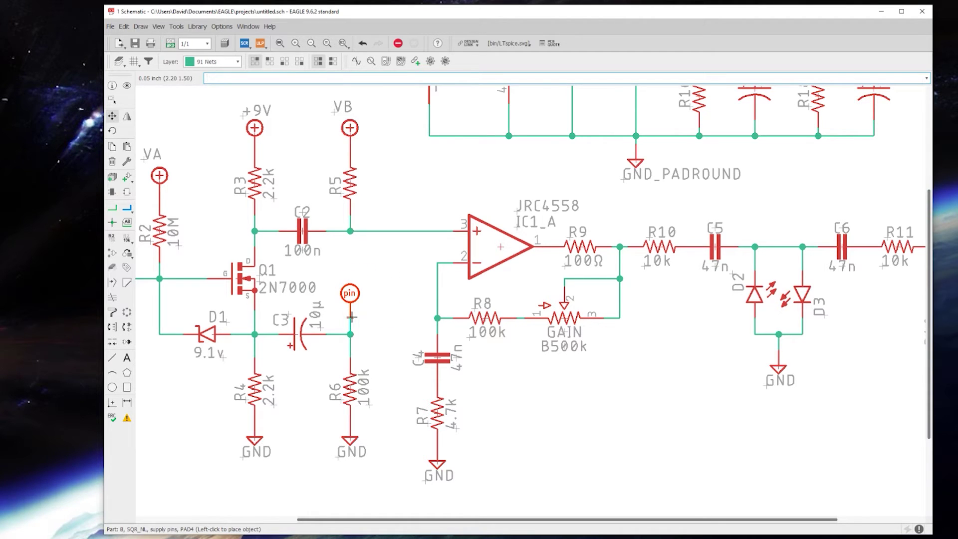
pyautogui.click(352, 316)
pyautogui.scroll(-2, 459, 369)
pyautogui.scroll(1, 410, 310)
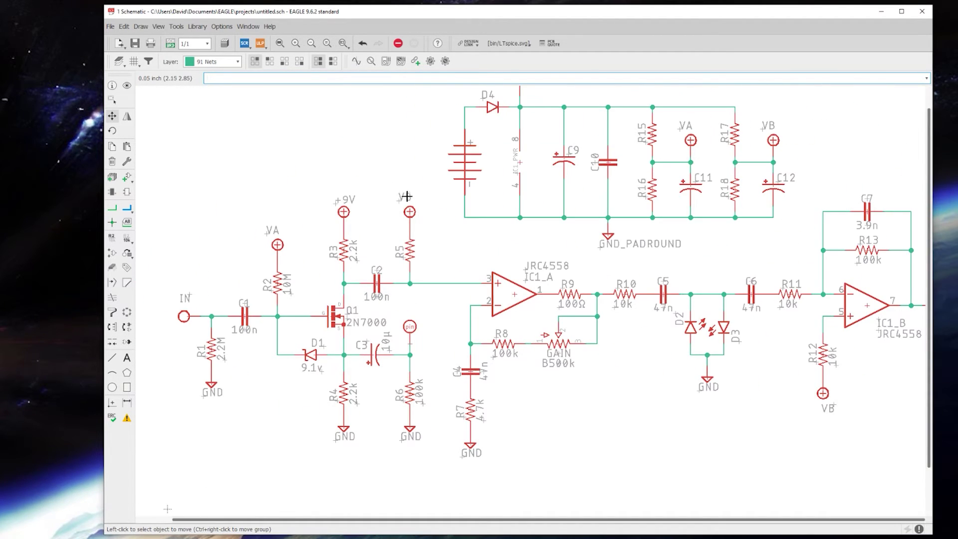
# Start a new text label, moving the blank Text dialog off the schematic.
pyautogui.click(112, 238)
pyautogui.click(410, 329)
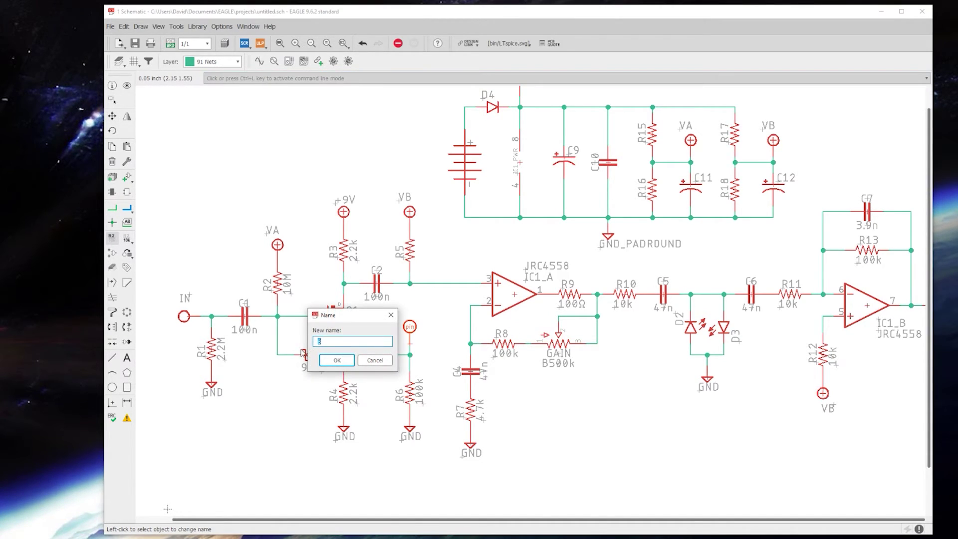
pyautogui.click(375, 362)
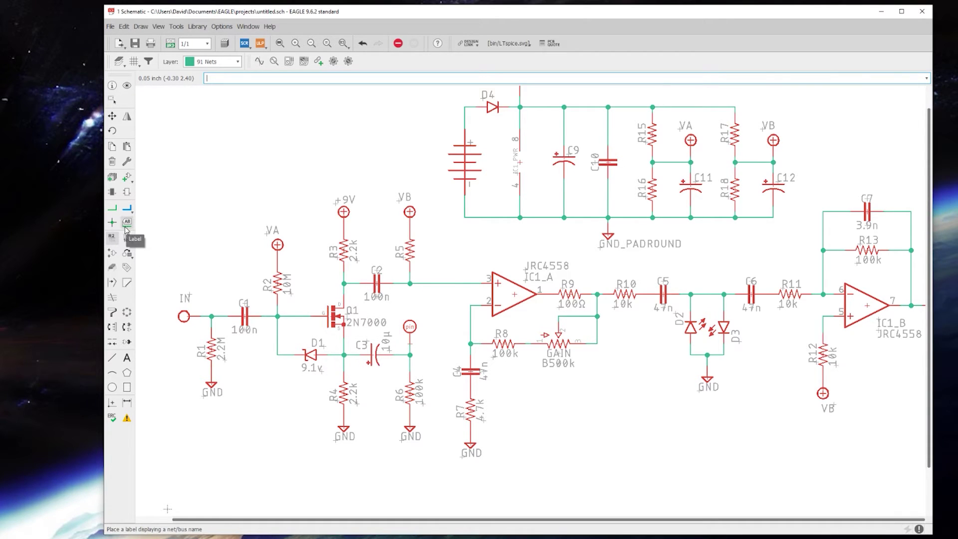
pyautogui.click(128, 358)
pyautogui.moveTo(169, 223); pyautogui.dragTo(552, 188)
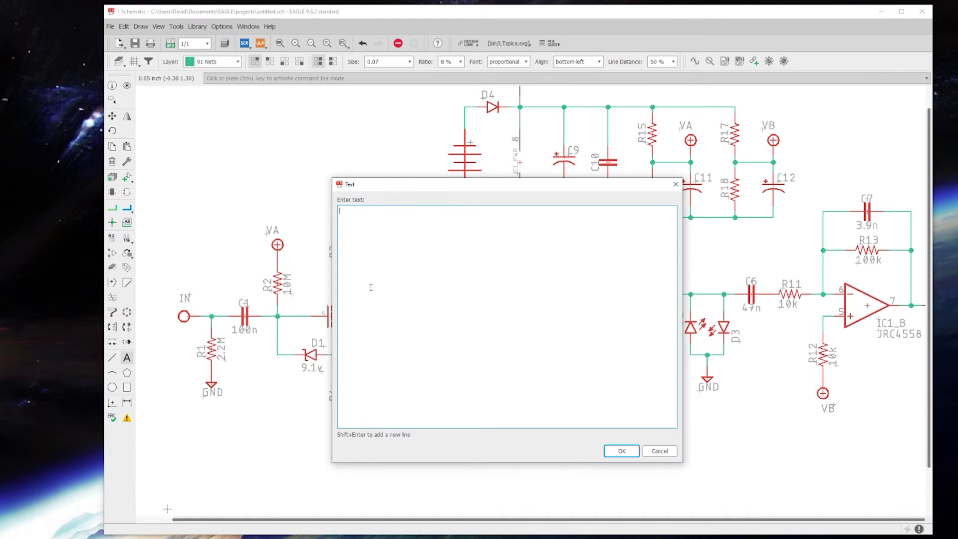
# Place the text label above the C3–R6 wire on layer 95 Names.
pyautogui.press('Escape')
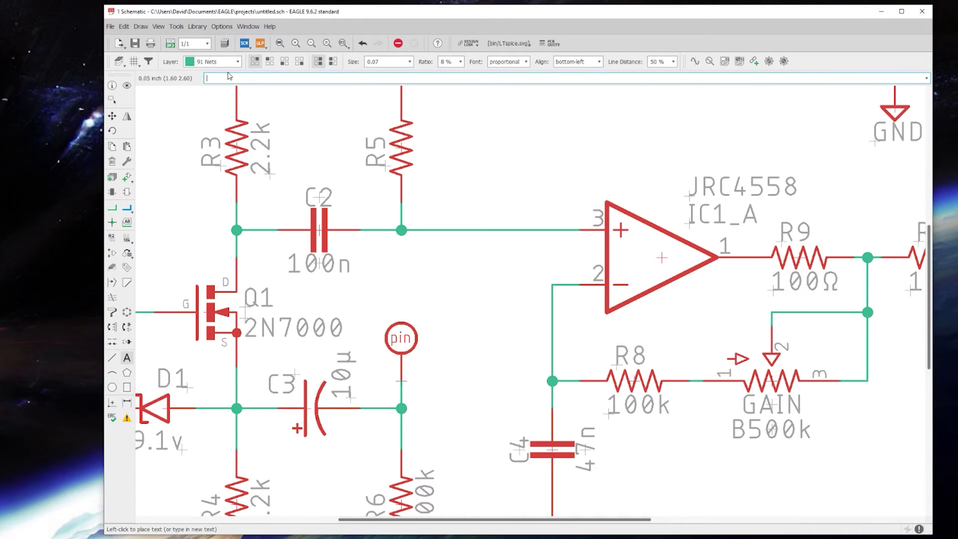
pyautogui.click(333, 202)
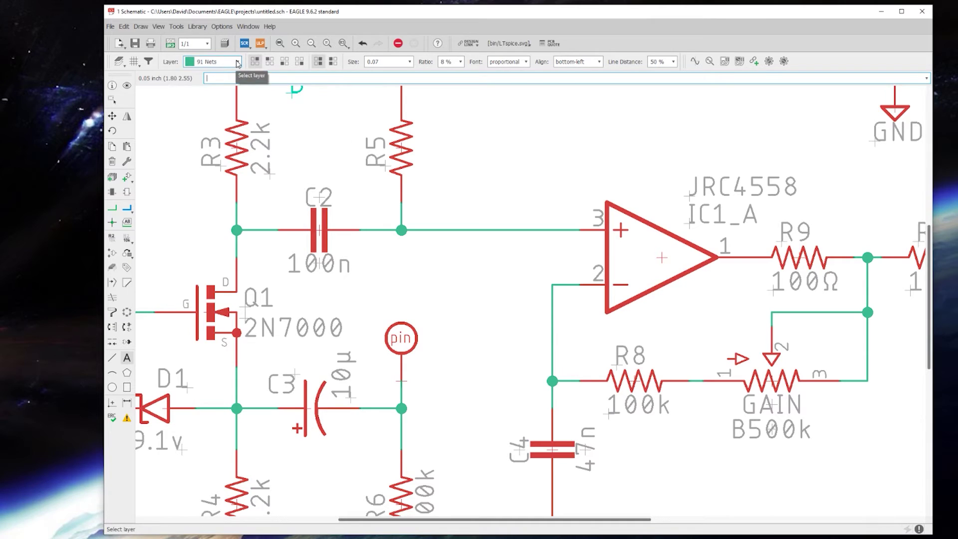
pyautogui.click(238, 62)
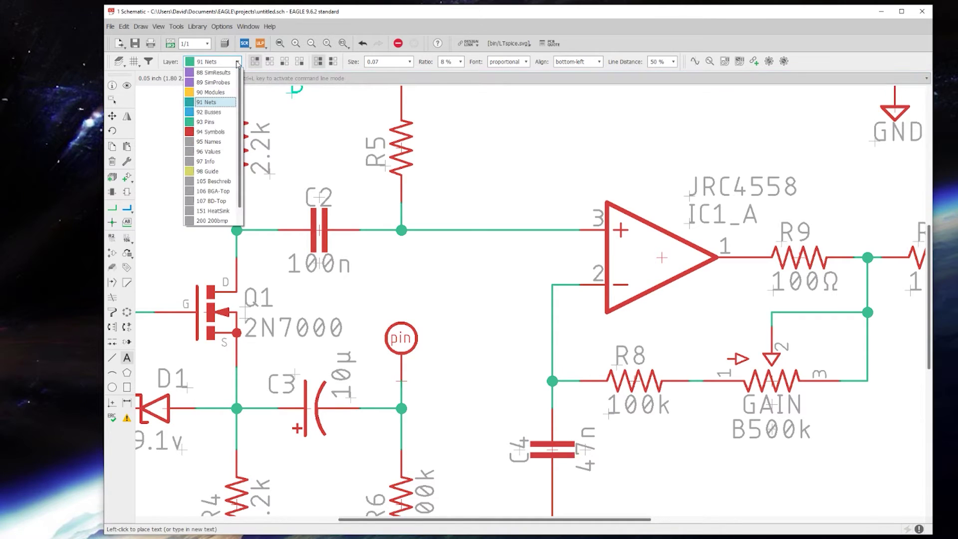
pyautogui.click(208, 143)
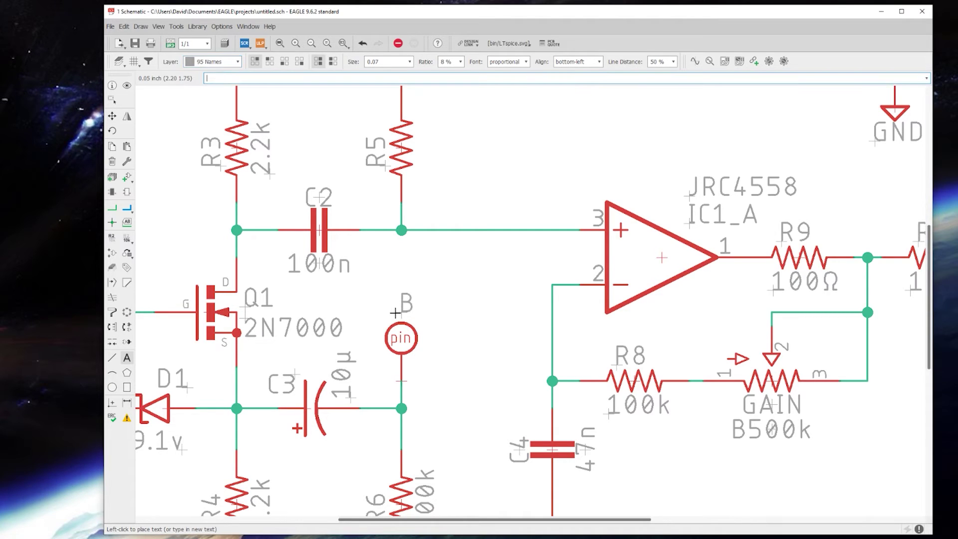
pyautogui.scroll(-2, 487, 370)
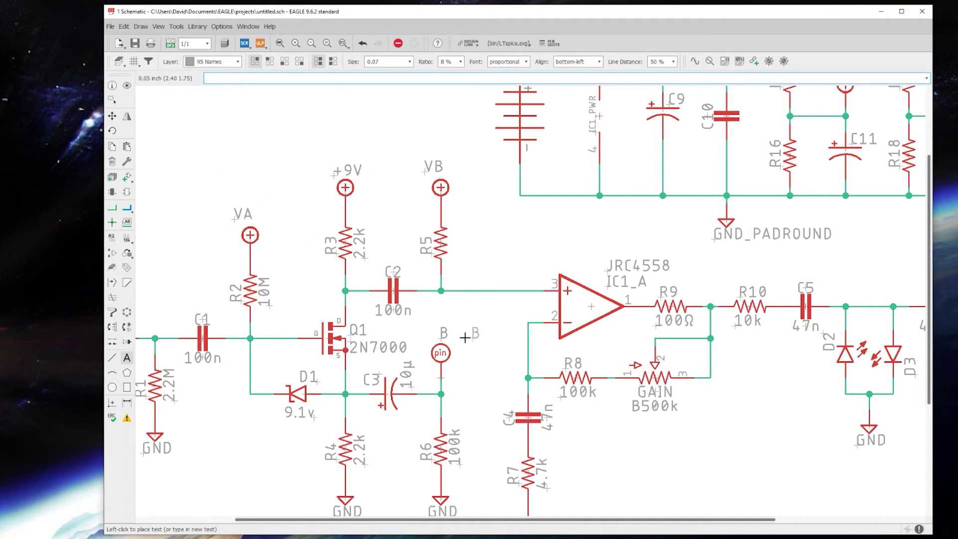
pyautogui.press('Escape')
pyautogui.press('Escape')
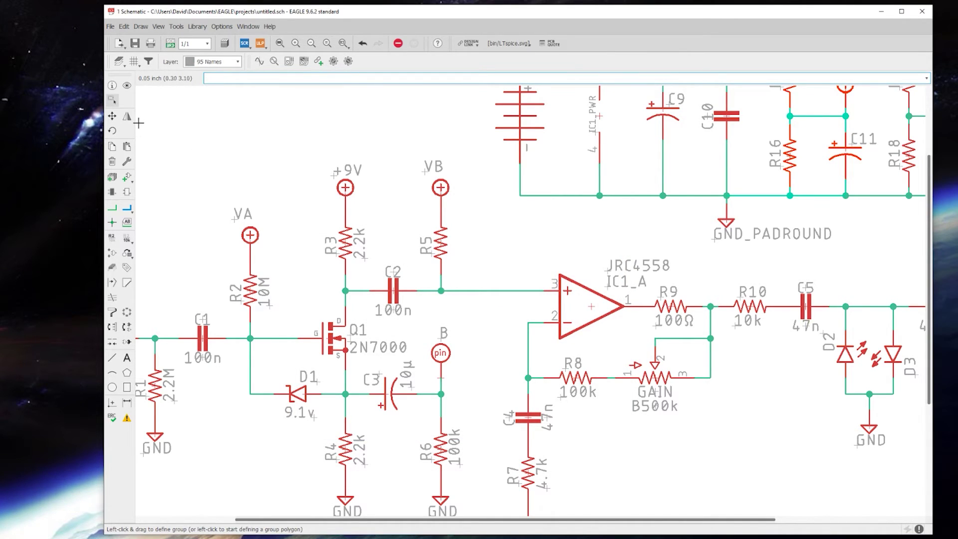
# Change the label's text to 'Buffer Out' through its Info properties.
pyautogui.click(112, 85)
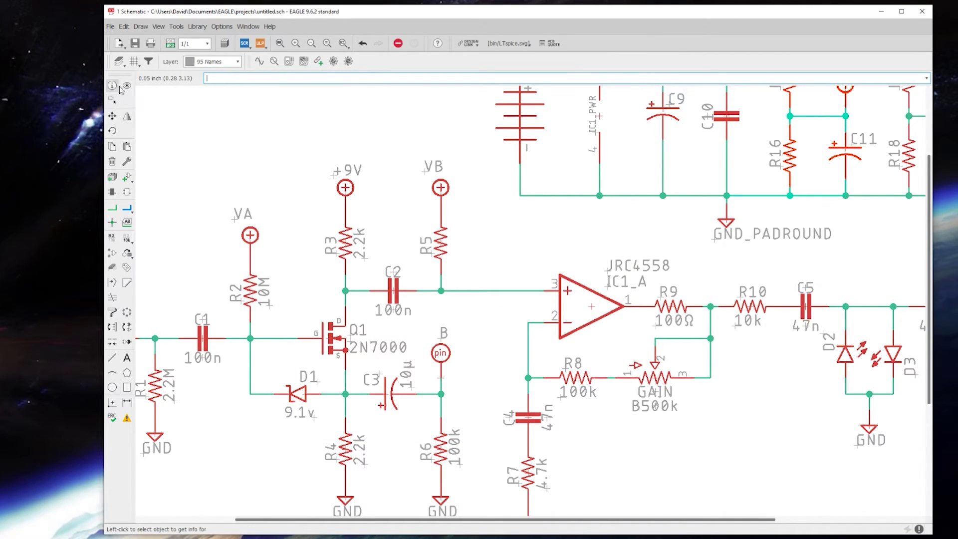
pyautogui.click(438, 339)
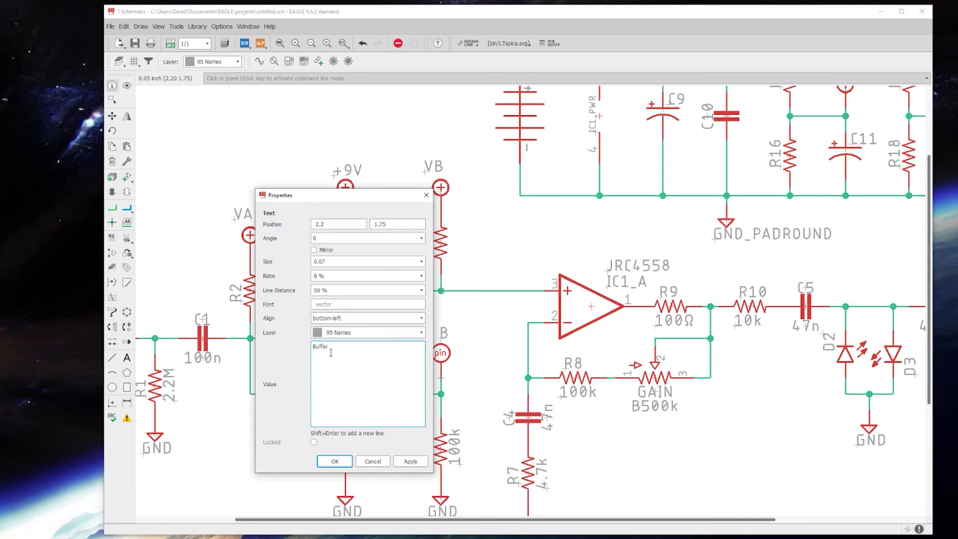
pyautogui.press('Return')
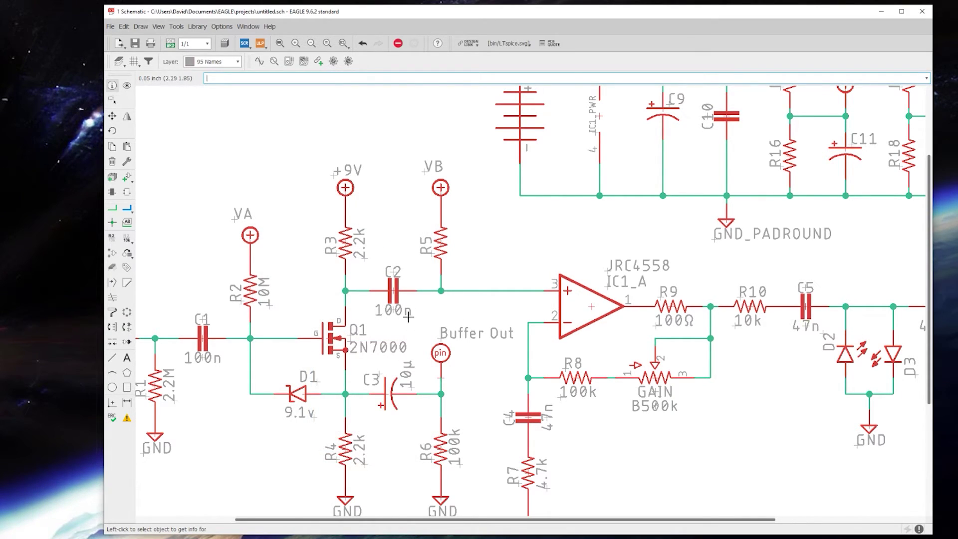
pyautogui.scroll(-3, 384, 314)
pyautogui.scroll(1, 380, 298)
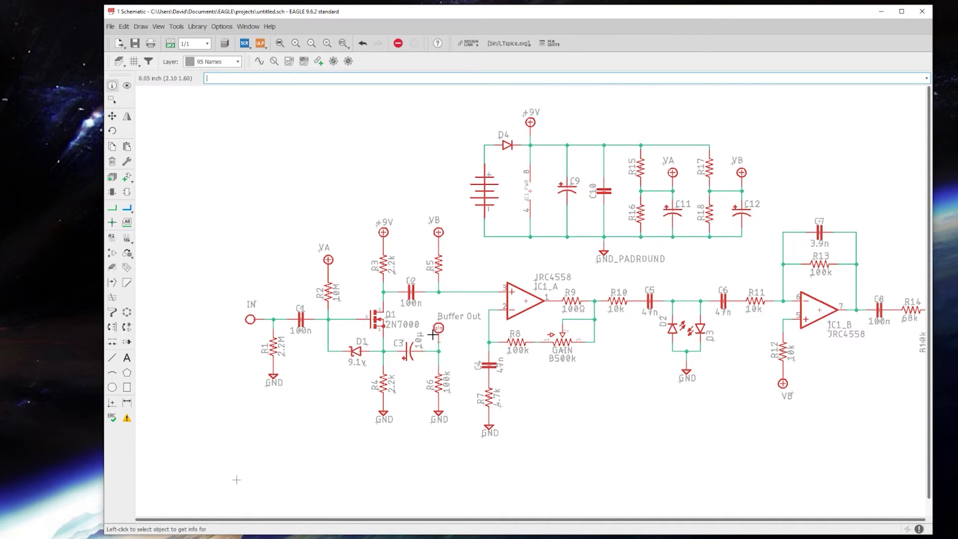
# Set D4 to 1N5817, C9 to 100µ, C10 to 100n and the supply resistors to 68k.
pyautogui.scroll(-1, 390, 353)
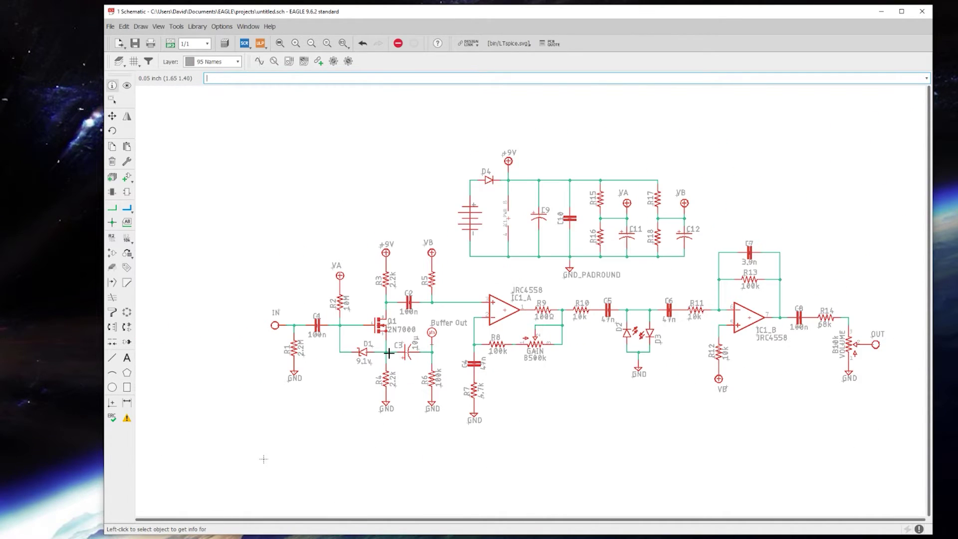
pyautogui.click(477, 188)
pyautogui.write('1N')
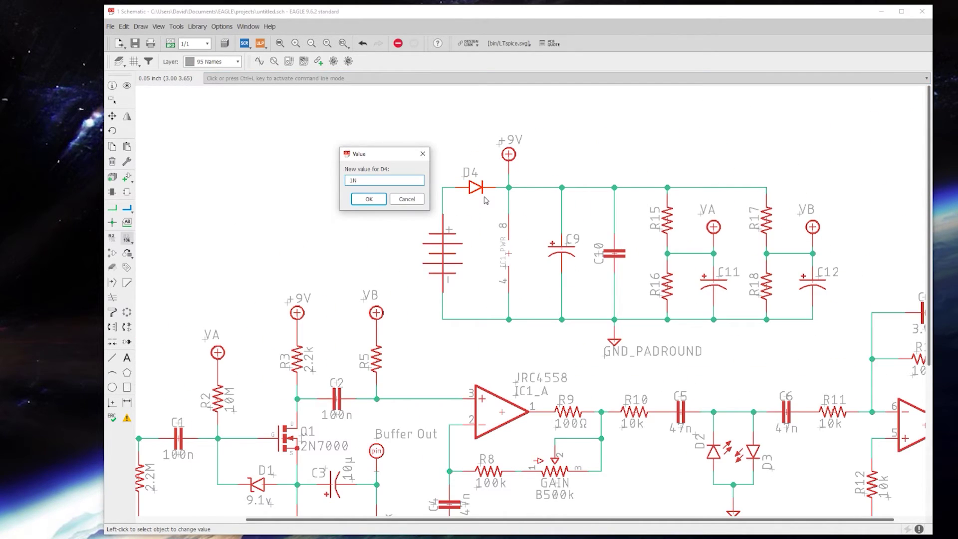
pyautogui.write('5817')
pyautogui.press('Return')
pyautogui.click(561, 252)
pyautogui.write('100µ')
pyautogui.press('Return')
pyautogui.click(616, 251)
pyautogui.write('100n')
pyautogui.press('Return')
pyautogui.click(667, 220)
pyautogui.write('68k')
pyautogui.press('Return')
pyautogui.click(667, 285)
pyautogui.write('68k')
pyautogui.press('Return')
# Set C11 to 10µ, resistors R16–R18 to 100k and C12 to 10µ.
pyautogui.click(715, 286)
pyautogui.write('10')
pyautogui.click(767, 220)
pyautogui.write('100k')
pyautogui.press('Return')
pyautogui.click(667, 286)
pyautogui.write('100k')
pyautogui.press('Return')
pyautogui.click(813, 282)
pyautogui.write('10µ')
pyautogui.press('Return')
pyautogui.click(112, 116)
pyautogui.scroll(-2, 754, 223)
pyautogui.scroll(5, 454, 404)
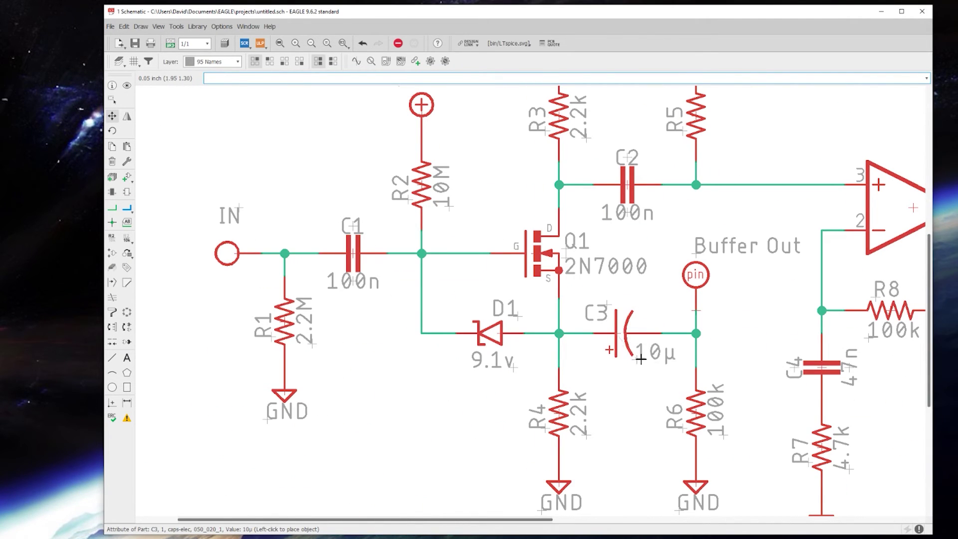
pyautogui.scroll(-8, 441, 354)
pyautogui.scroll(2, 475, 272)
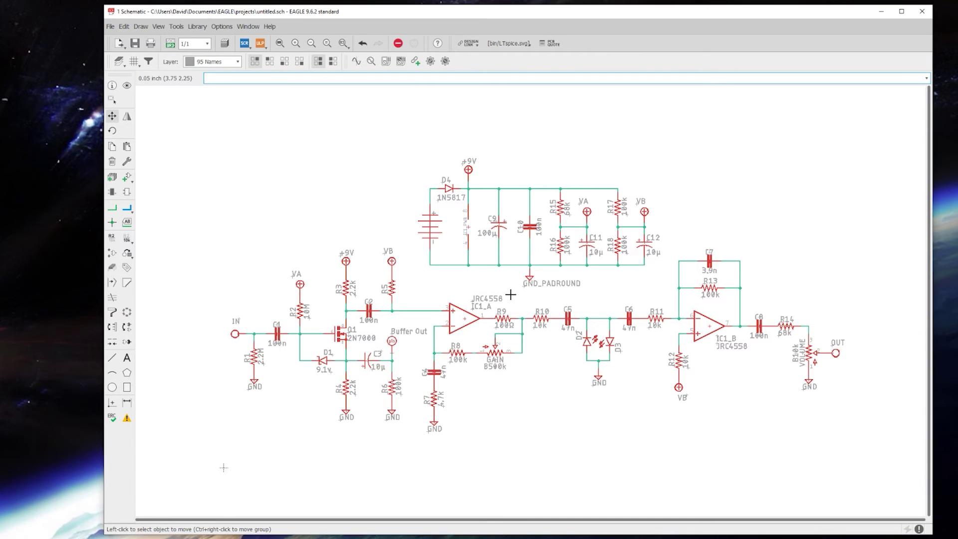
pyautogui.scroll(1, 511, 294)
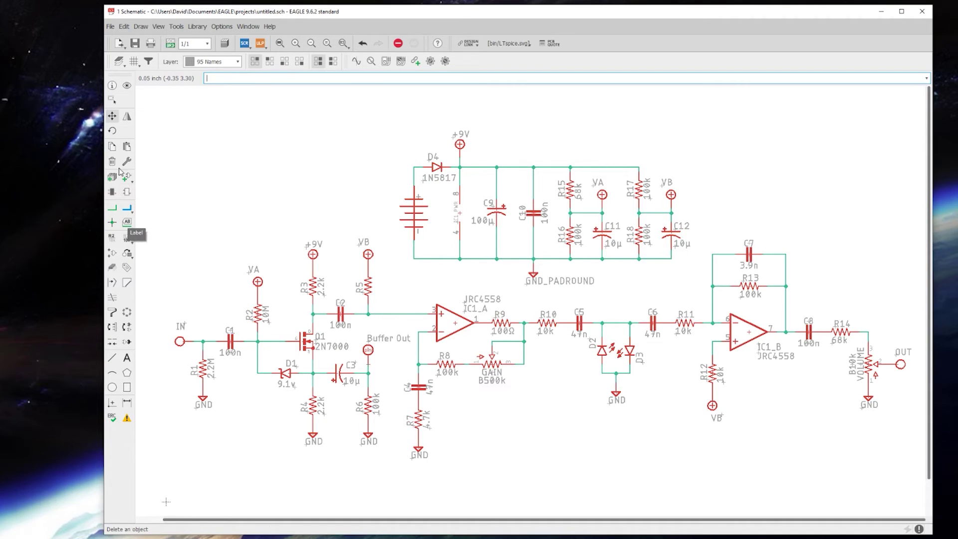
# Copy the 4.7k resistor R7 as R19 left of D4 and rotate it 180°.
pyautogui.click(112, 146)
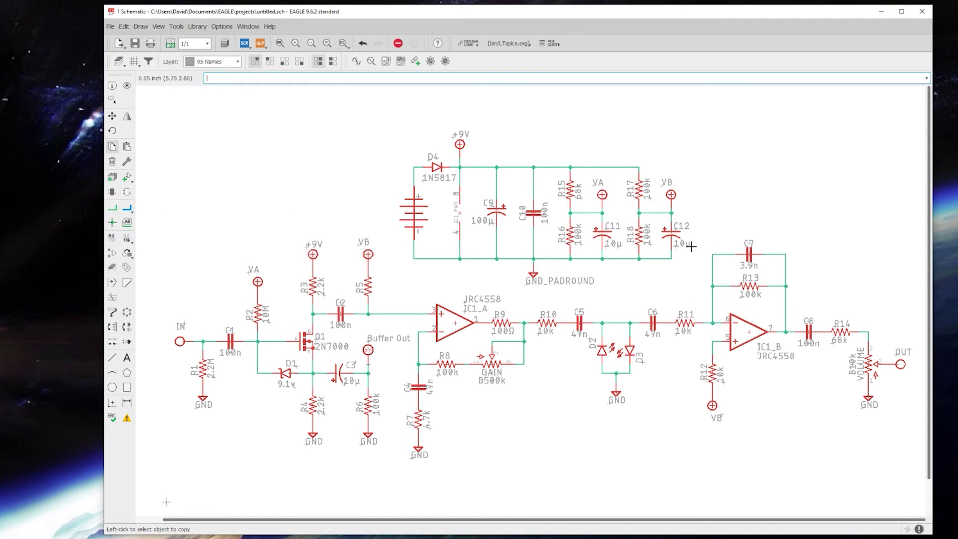
pyautogui.click(418, 419)
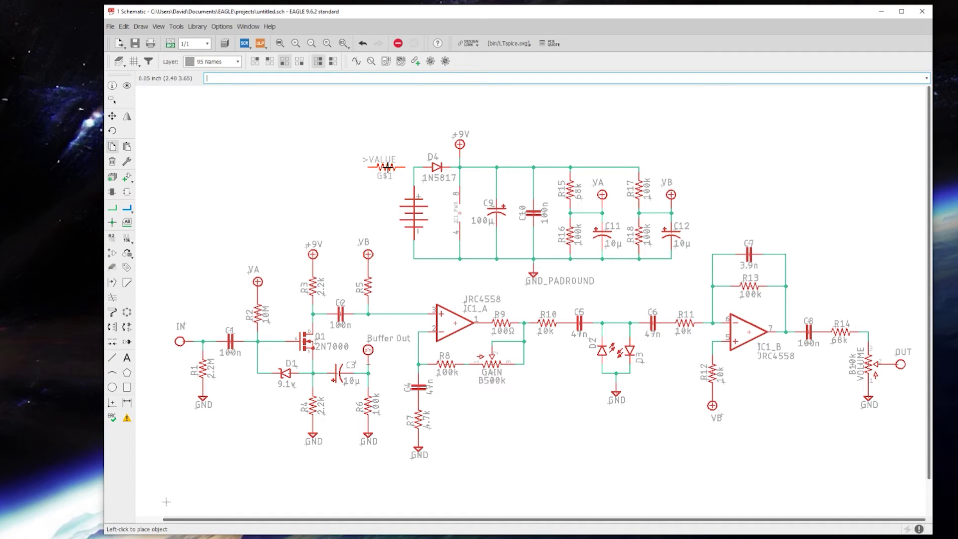
pyautogui.click(387, 167)
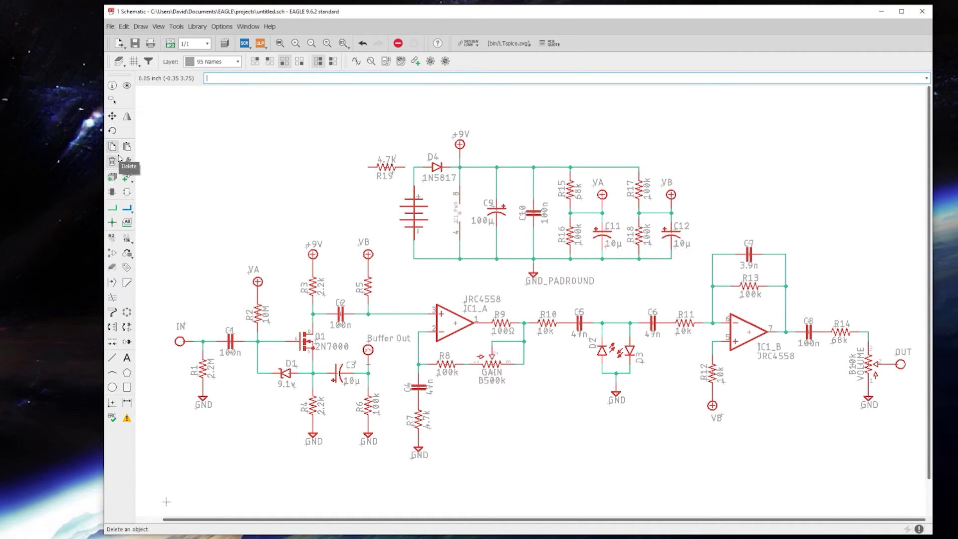
pyautogui.click(113, 130)
pyautogui.click(386, 167)
pyautogui.click(387, 167)
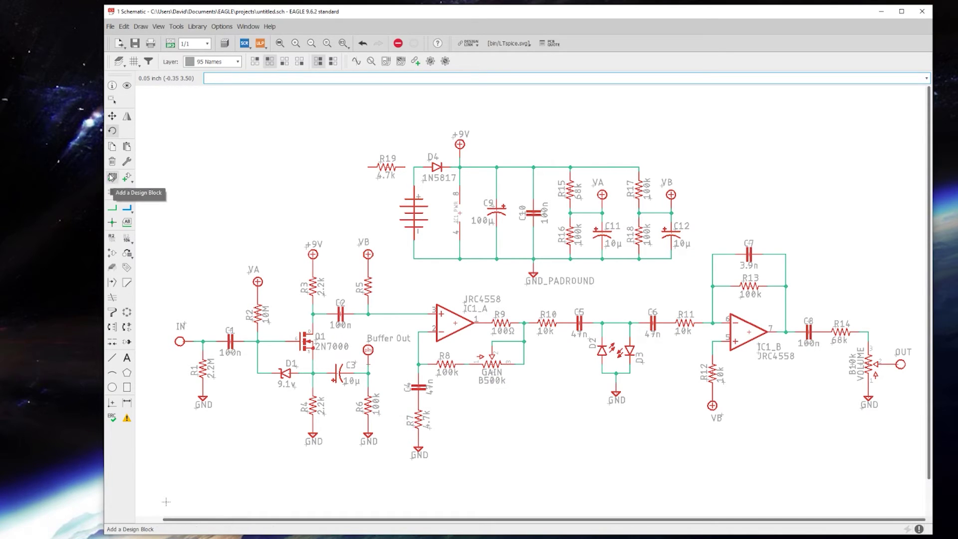
pyautogui.click(112, 214)
pyautogui.scroll(3, 396, 166)
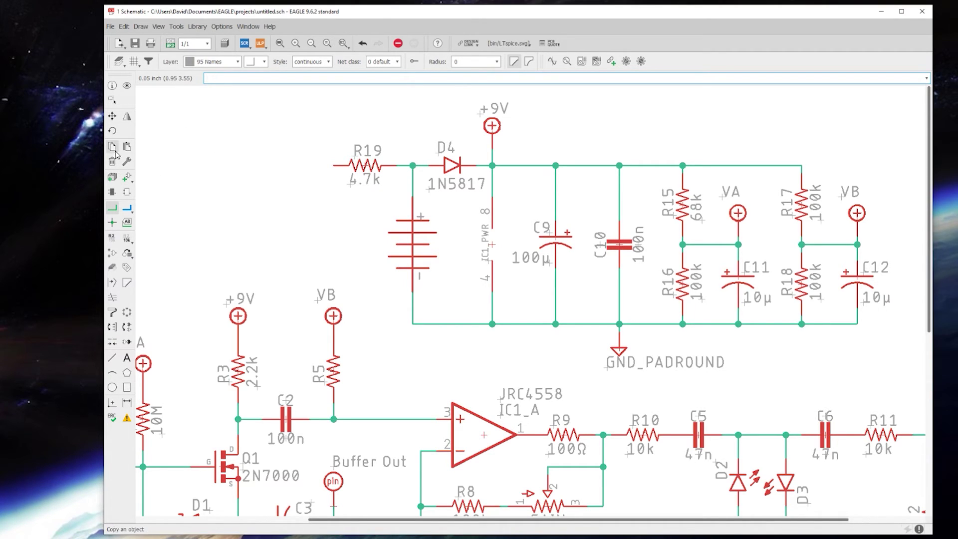
# Rename resistor R19 to CLR.
pyautogui.click(114, 243)
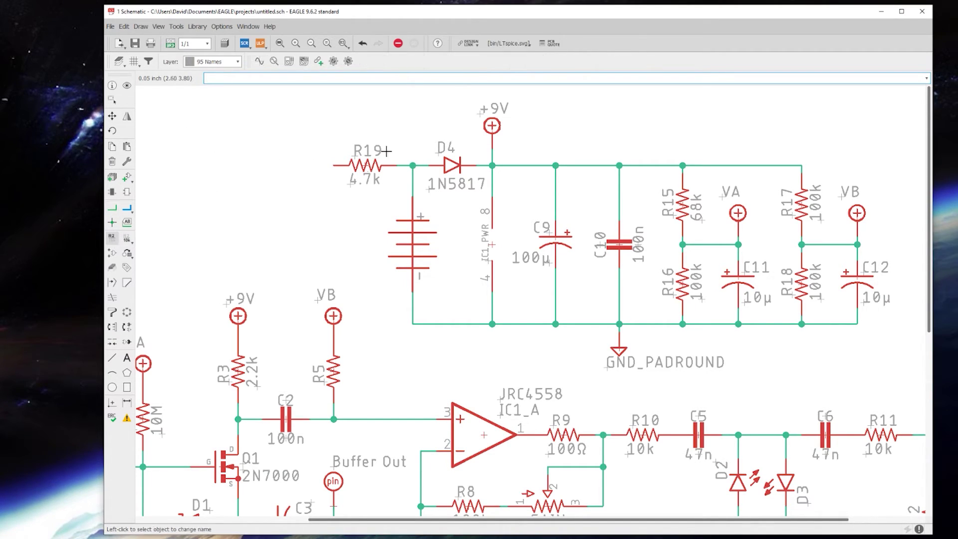
pyautogui.click(374, 157)
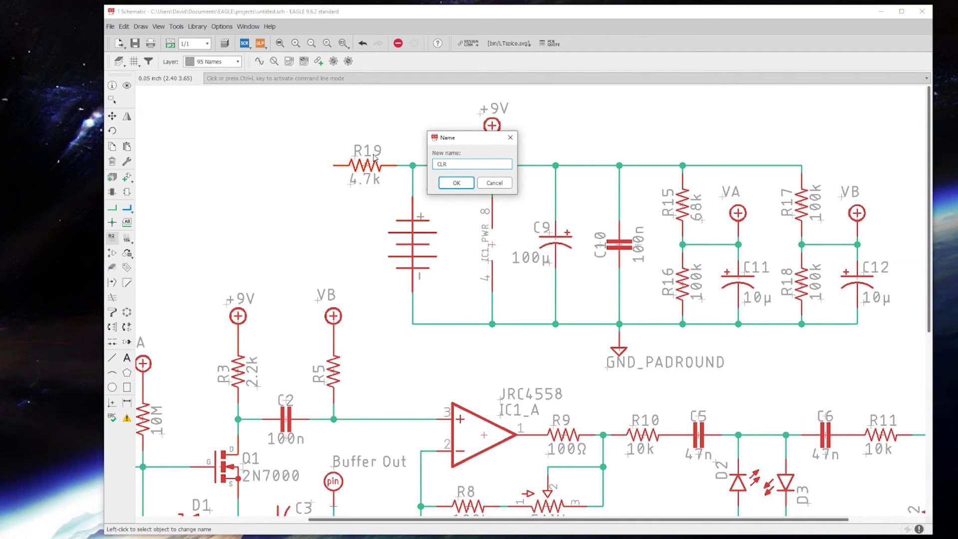
pyautogui.press('Return')
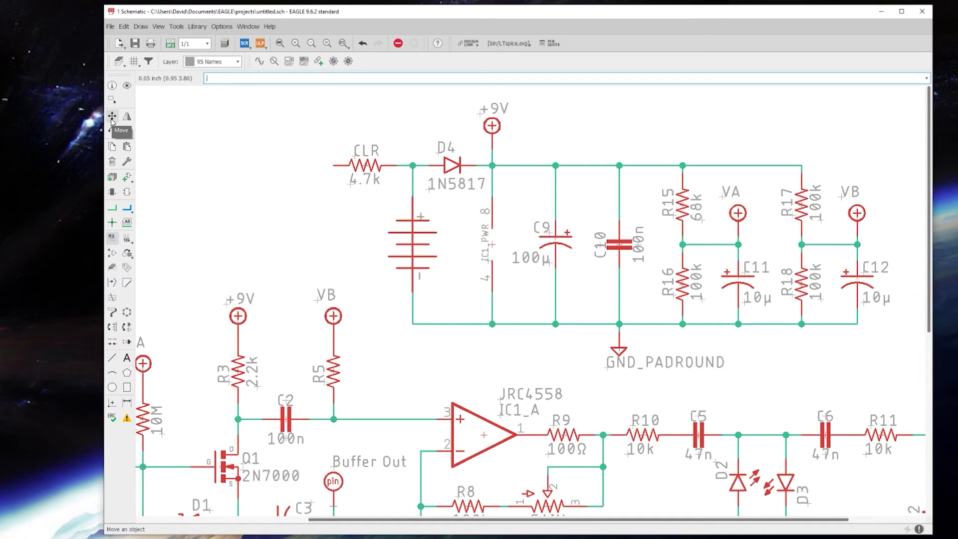
# Place a mirrored LED D5 below CLR and wire its top pin to CLR's left end.
pyautogui.click(126, 146)
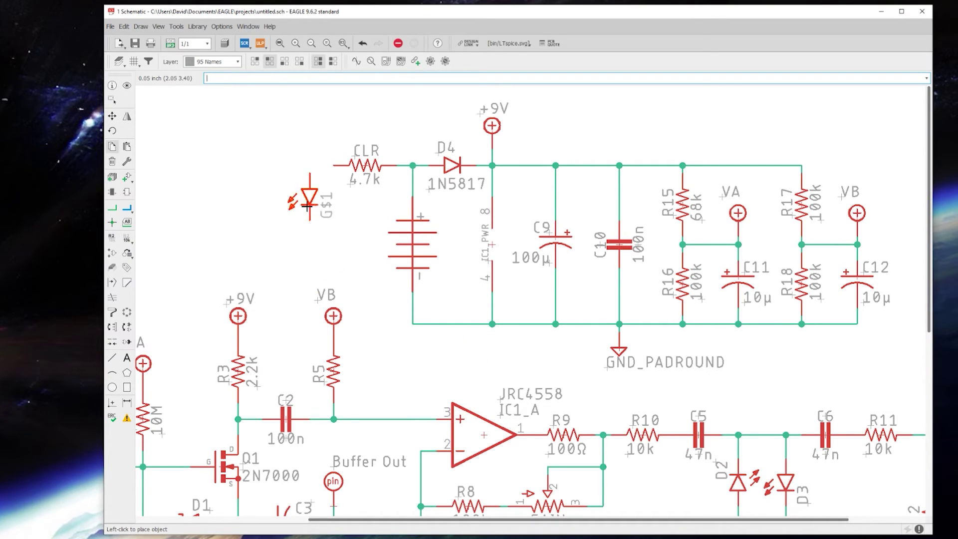
pyautogui.middleClick(309, 200)
pyautogui.click(317, 205)
pyautogui.click(111, 207)
pyautogui.click(317, 197)
pyautogui.click(334, 165)
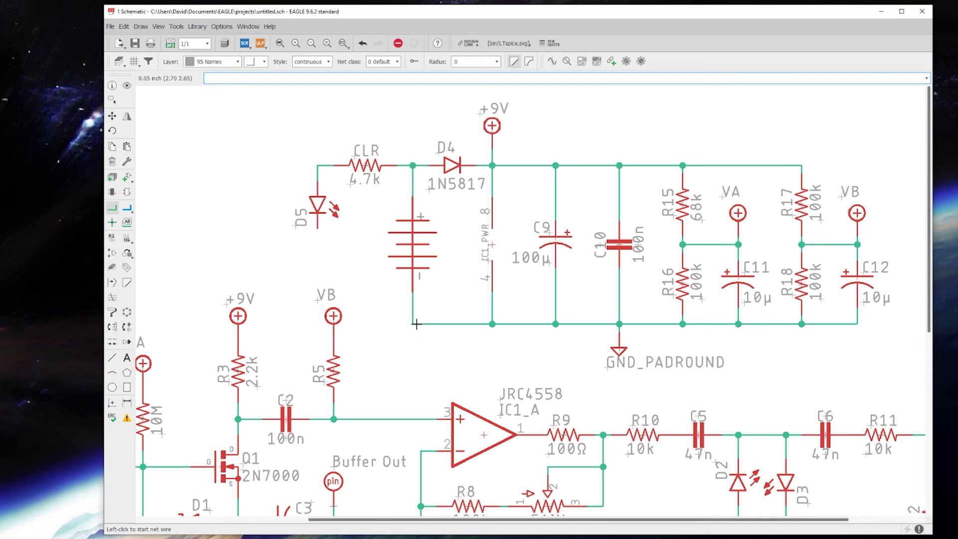
pyautogui.click(127, 176)
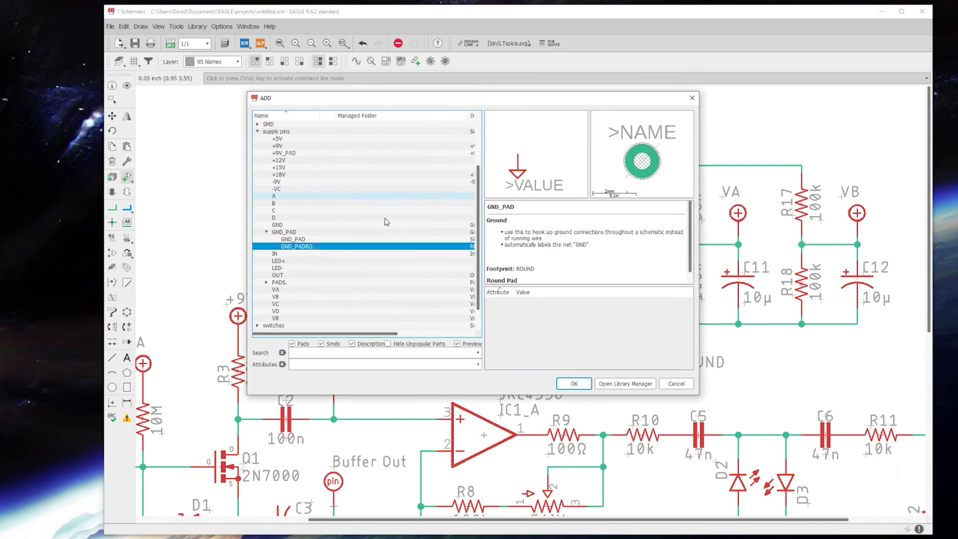
# Add an LED- supply symbol from the library at D5's lower end.
pyautogui.click(266, 232)
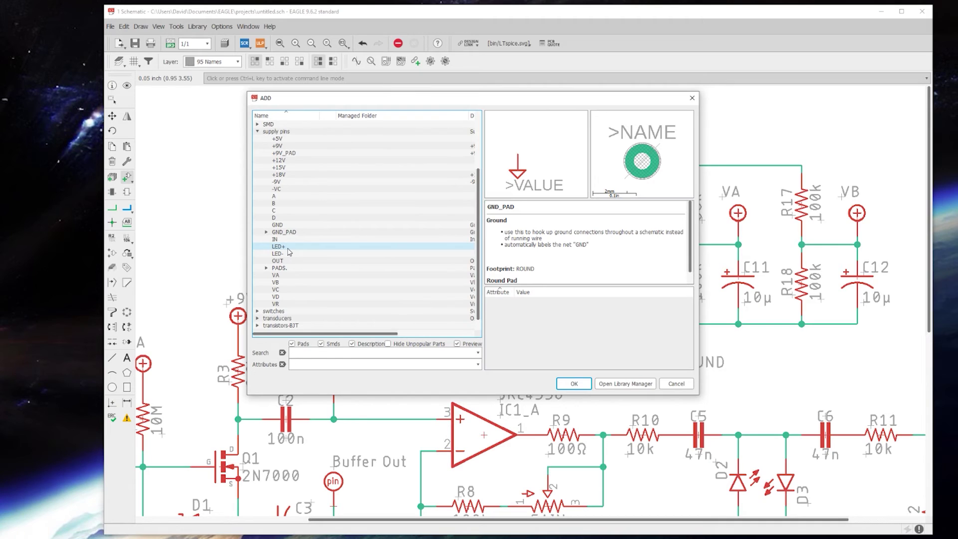
pyautogui.click(291, 254)
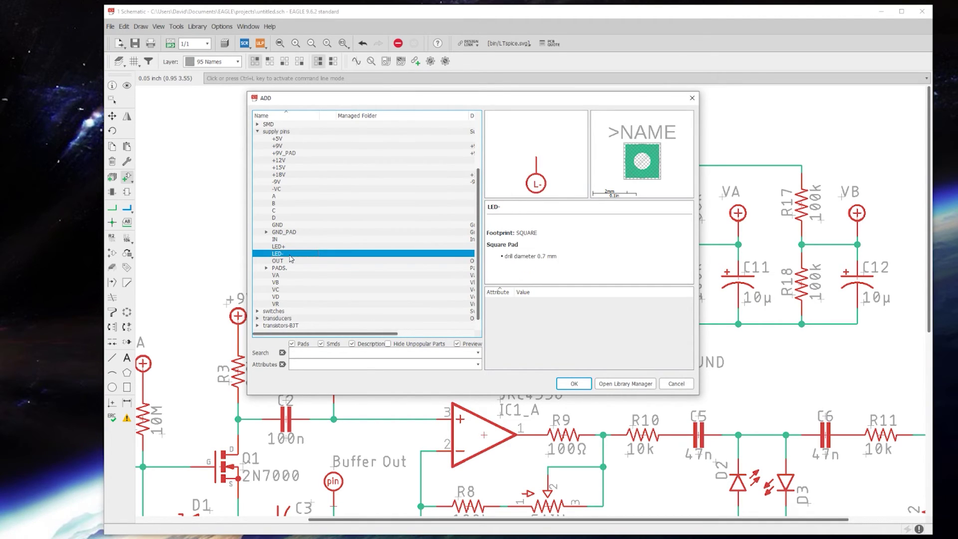
pyautogui.click(581, 388)
pyautogui.click(574, 383)
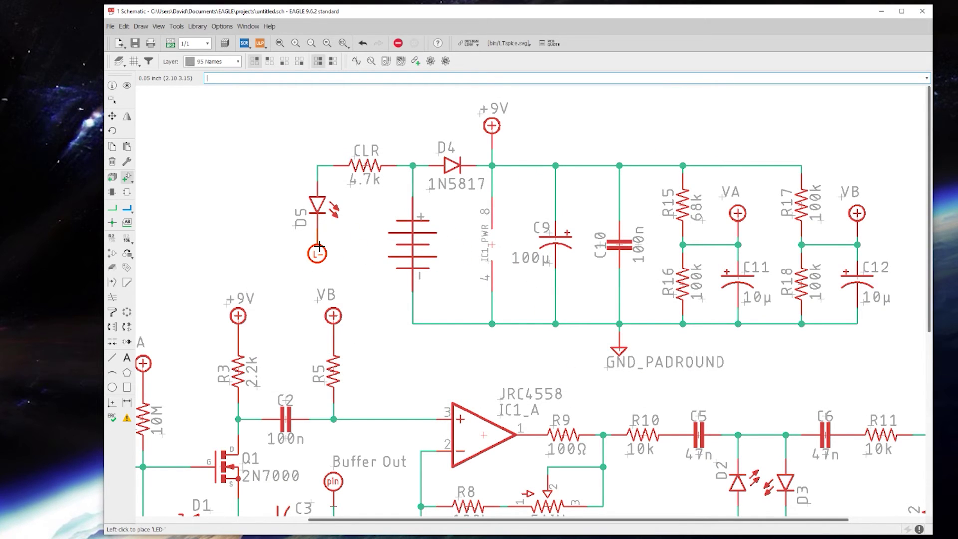
pyautogui.click(318, 246)
# Rename the supply symbol to L- and diode D5 to LED.
pyautogui.click(111, 239)
pyautogui.click(318, 249)
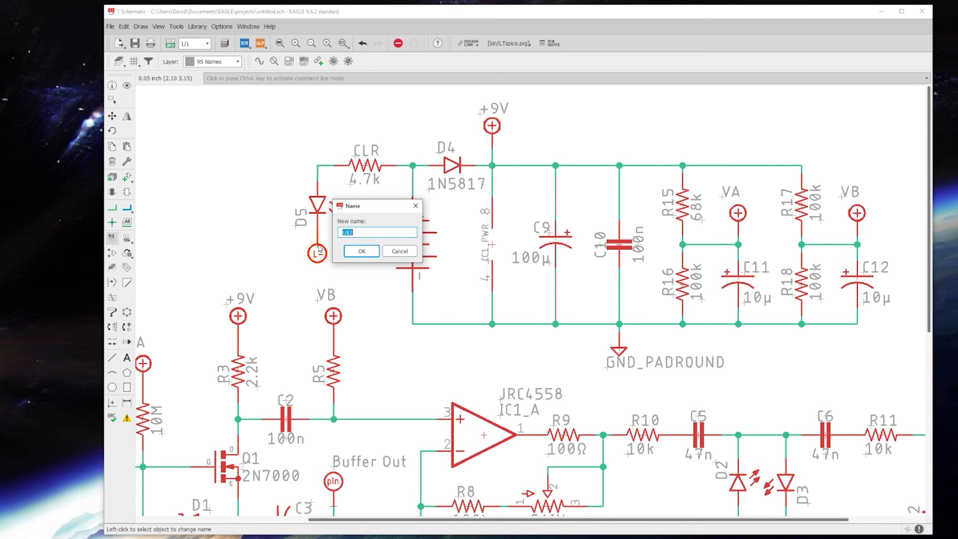
pyautogui.write('L-')
pyautogui.press('Return')
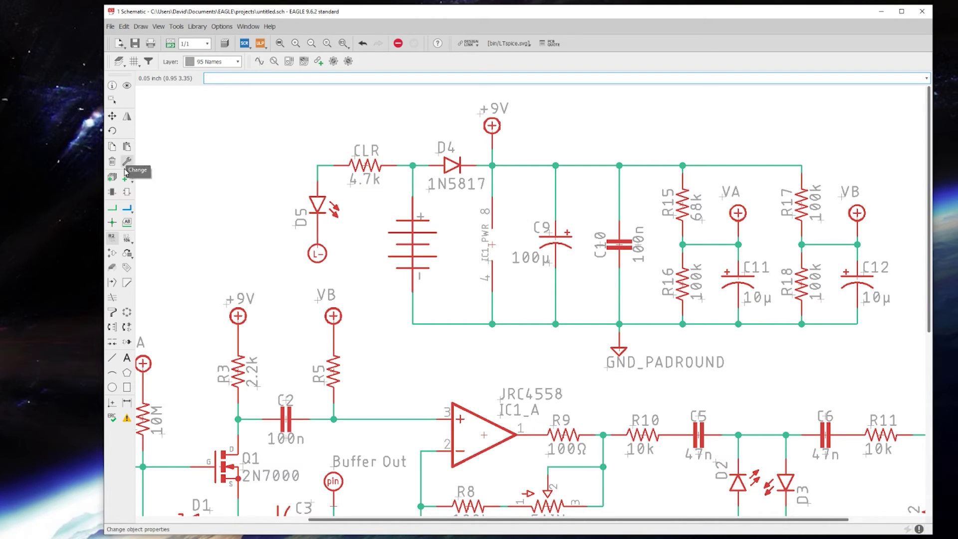
pyautogui.click(318, 213)
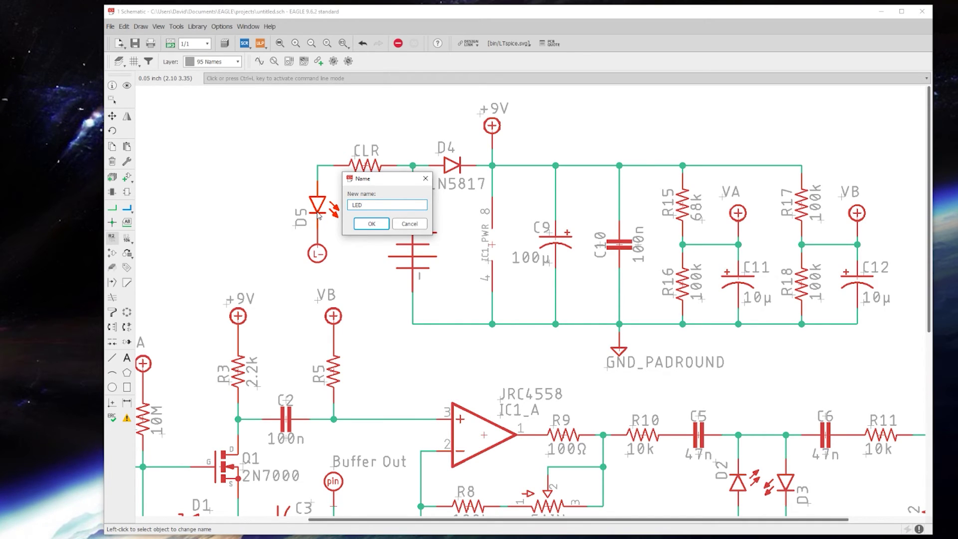
pyautogui.press('Return')
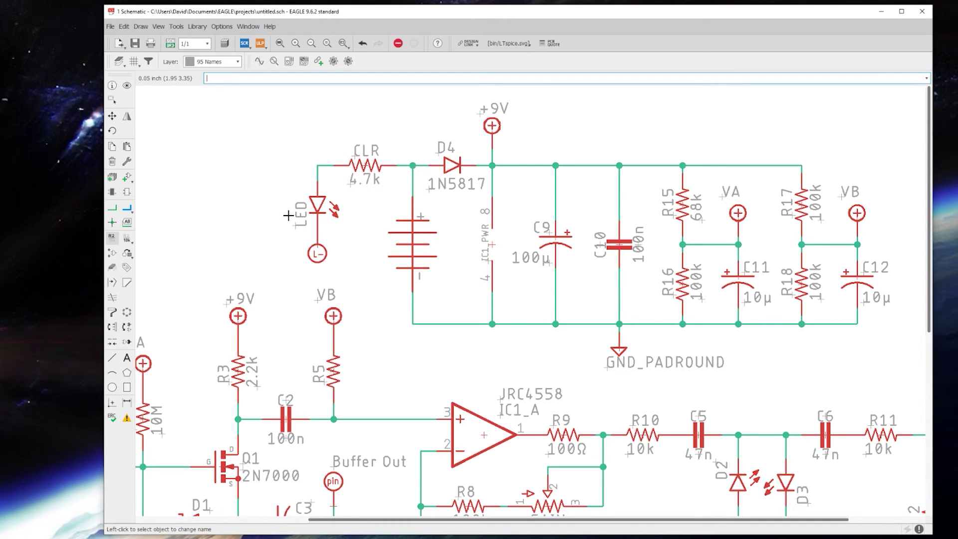
pyautogui.scroll(-2, 303, 180)
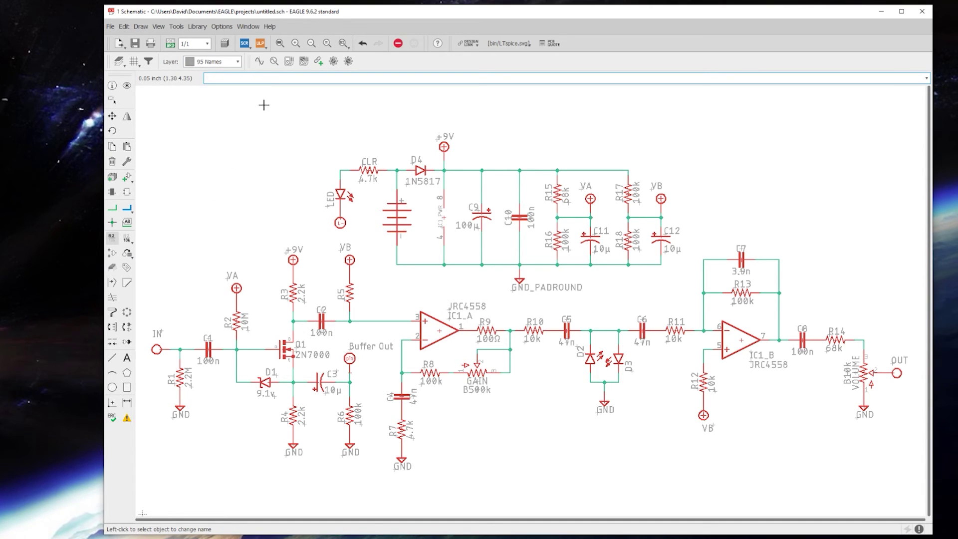
pyautogui.scroll(-1, 194, 235)
pyautogui.scroll(-1, 206, 240)
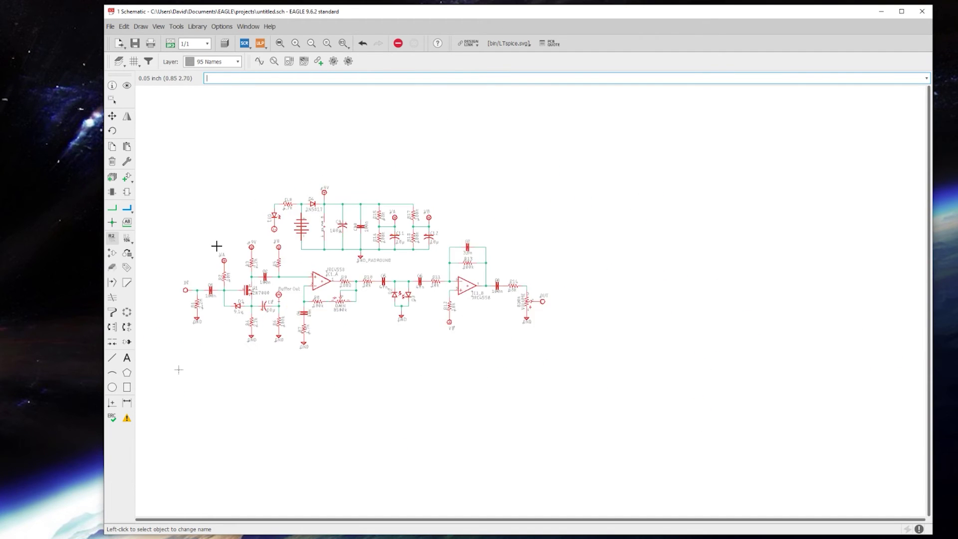
pyautogui.scroll(3, 216, 245)
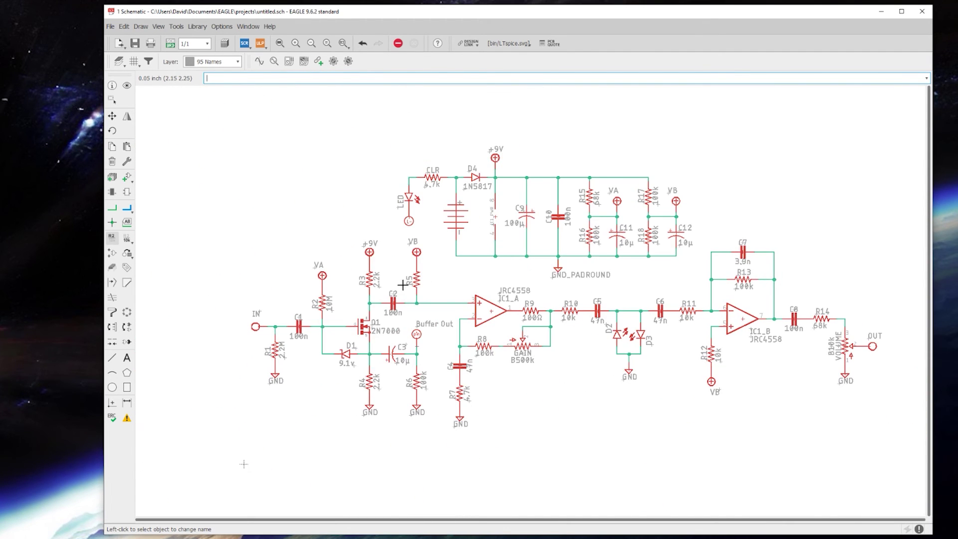
pyautogui.scroll(3, 352, 272)
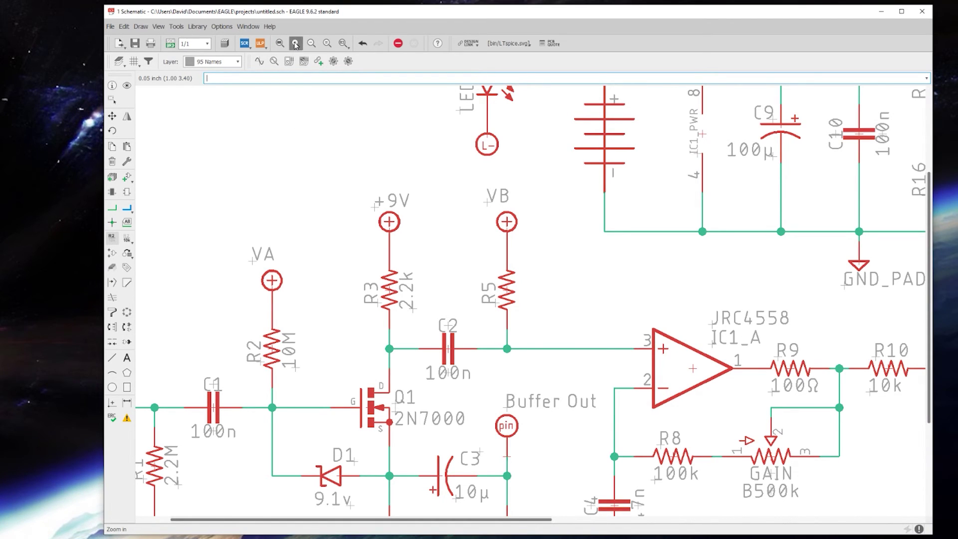
pyautogui.click(295, 43)
pyautogui.click(312, 44)
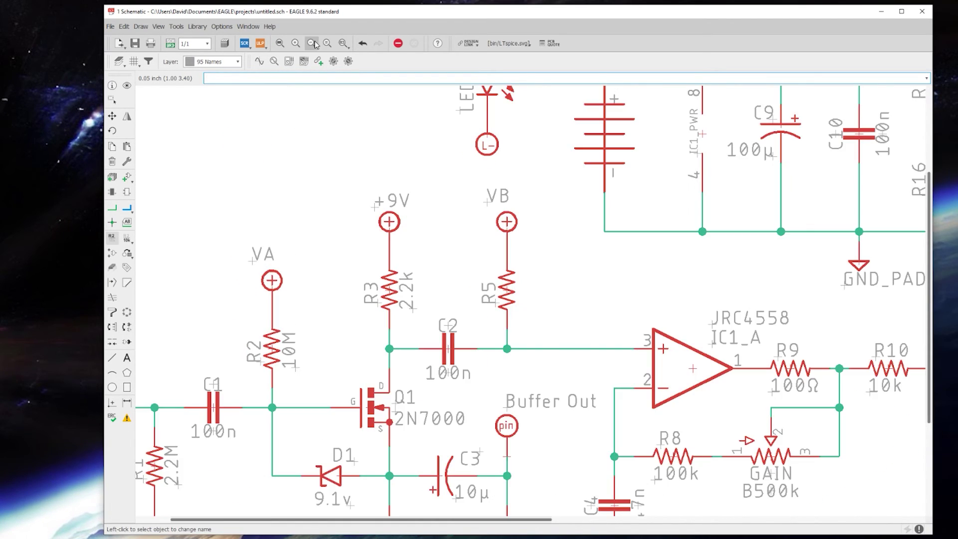
pyautogui.click(312, 43)
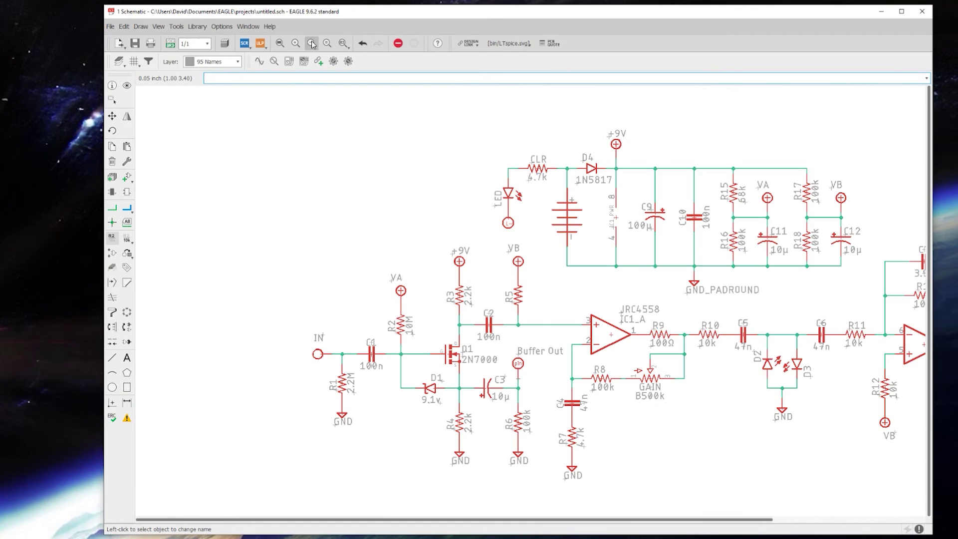
pyautogui.click(279, 44)
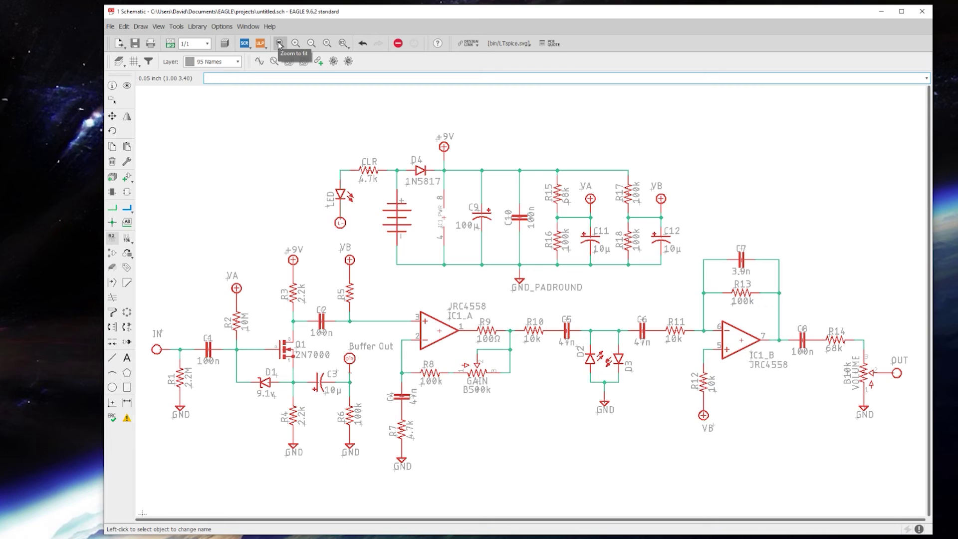
pyautogui.click(343, 44)
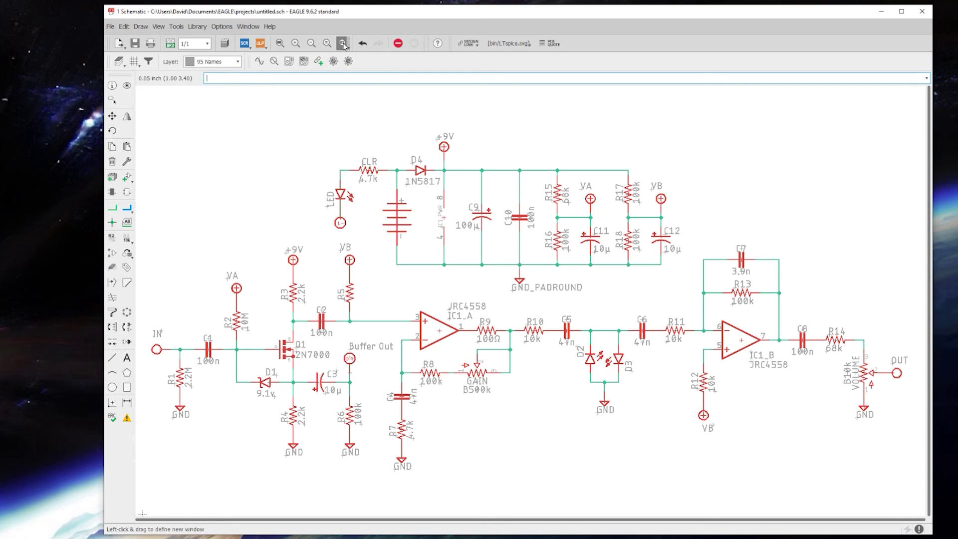
pyautogui.moveTo(315, 112); pyautogui.dragTo(531, 283)
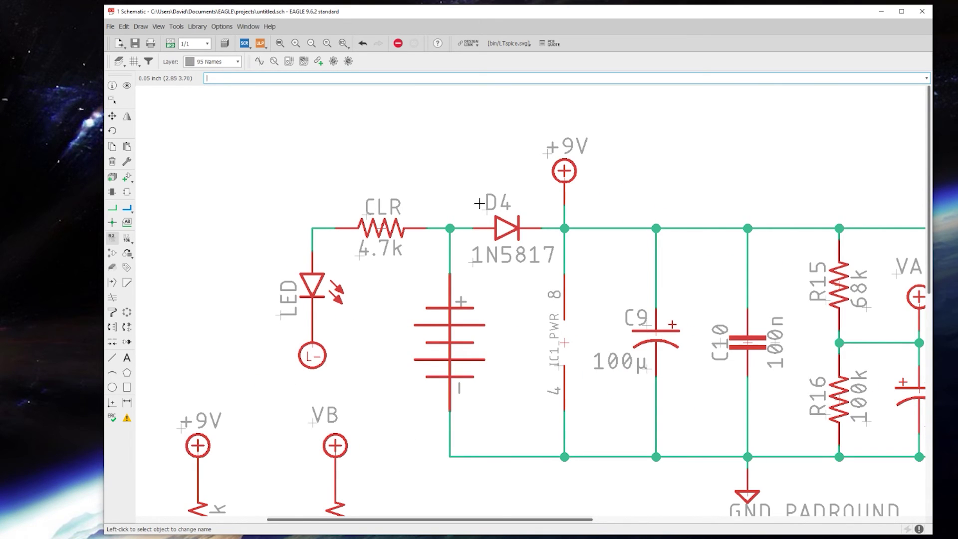
pyautogui.click(280, 45)
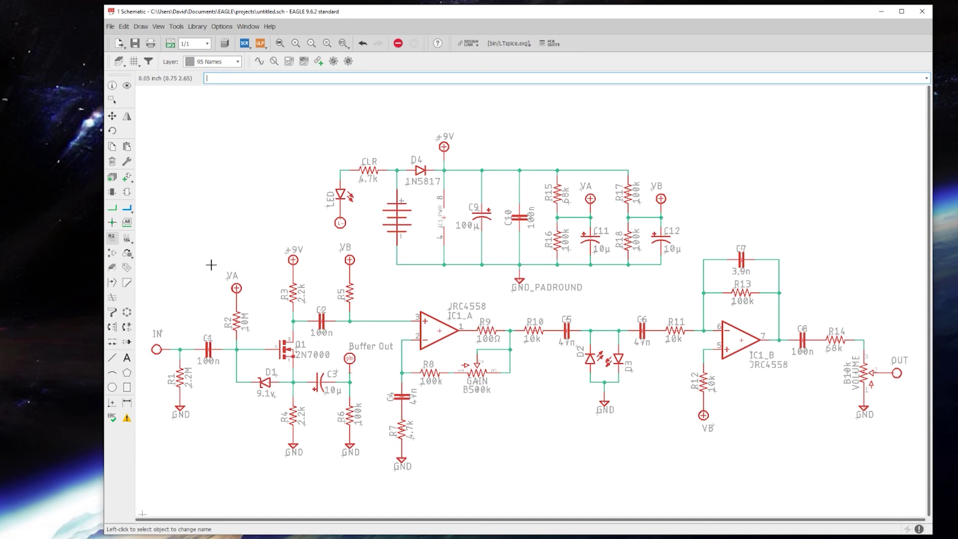
# Enter the title text 'JETPACK OVERDRIVE' with the Text tool.
pyautogui.press('Escape')
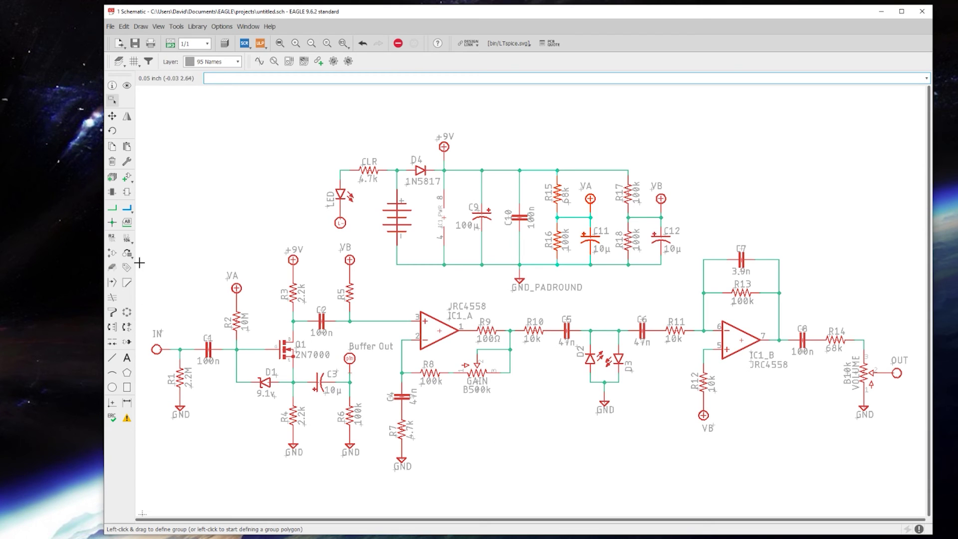
pyautogui.click(127, 358)
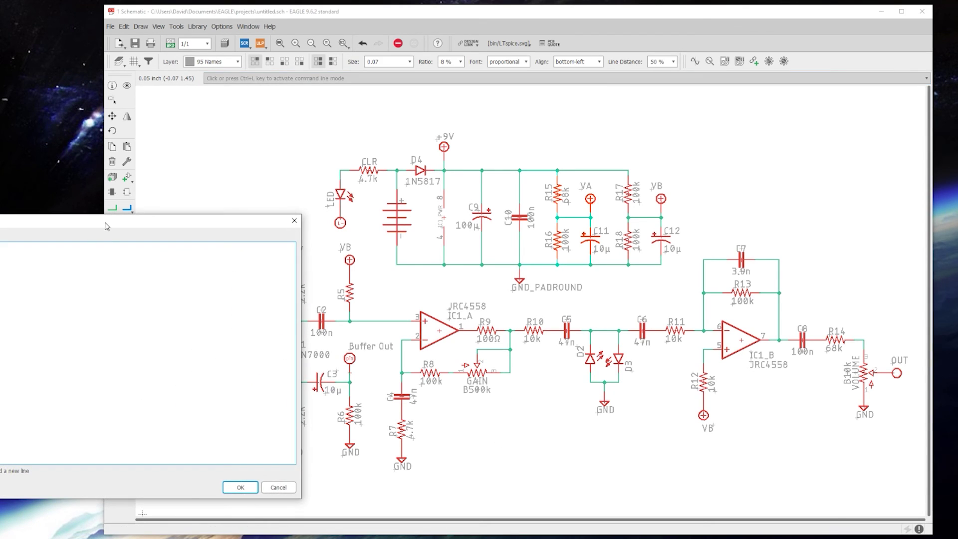
pyautogui.moveTo(108, 225); pyautogui.dragTo(509, 154)
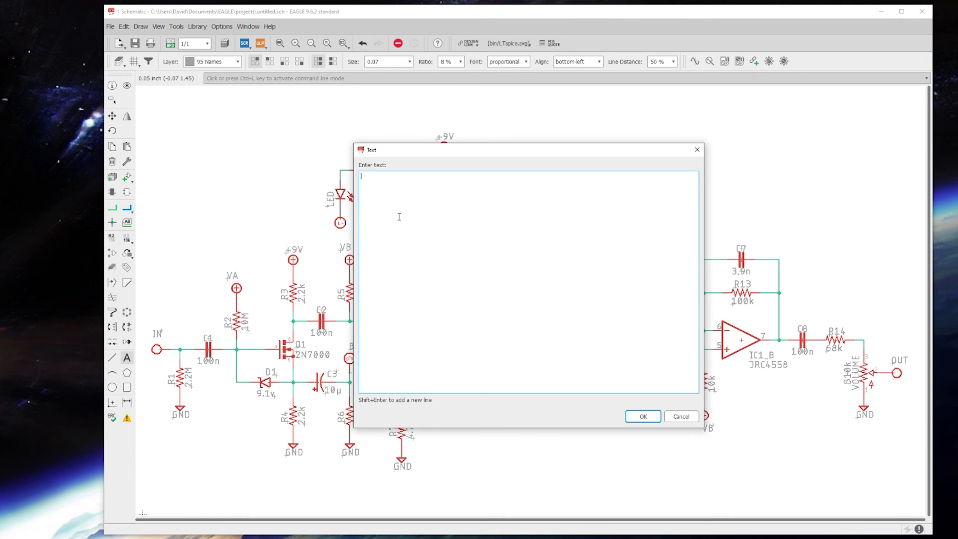
pyautogui.write('JETPACK OVERDRIVE')
pyautogui.press('Return')
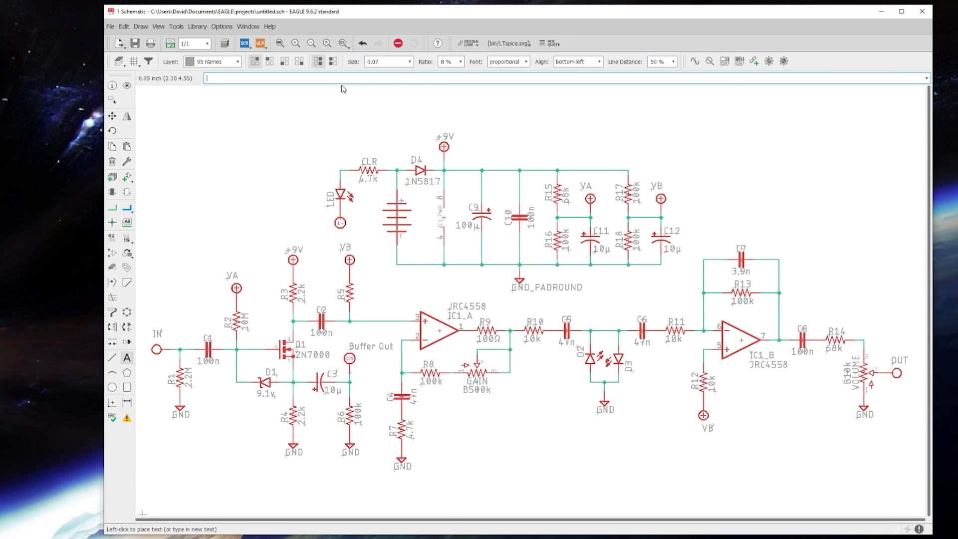
# Place the title at size 0.2 below the circuit, then set text size 0.07.
pyautogui.click(408, 61)
pyautogui.scroll(-3, 399, 130)
pyautogui.click(389, 161)
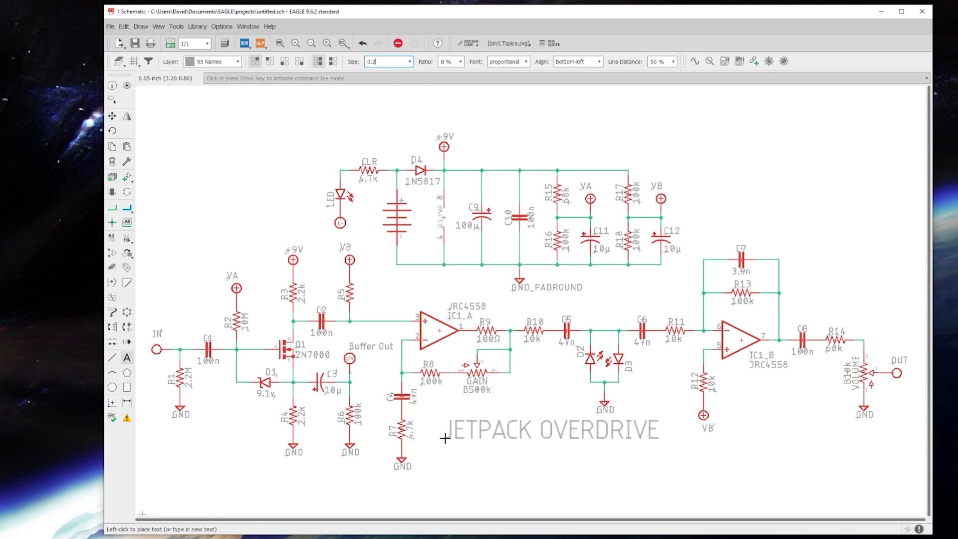
pyautogui.click(447, 439)
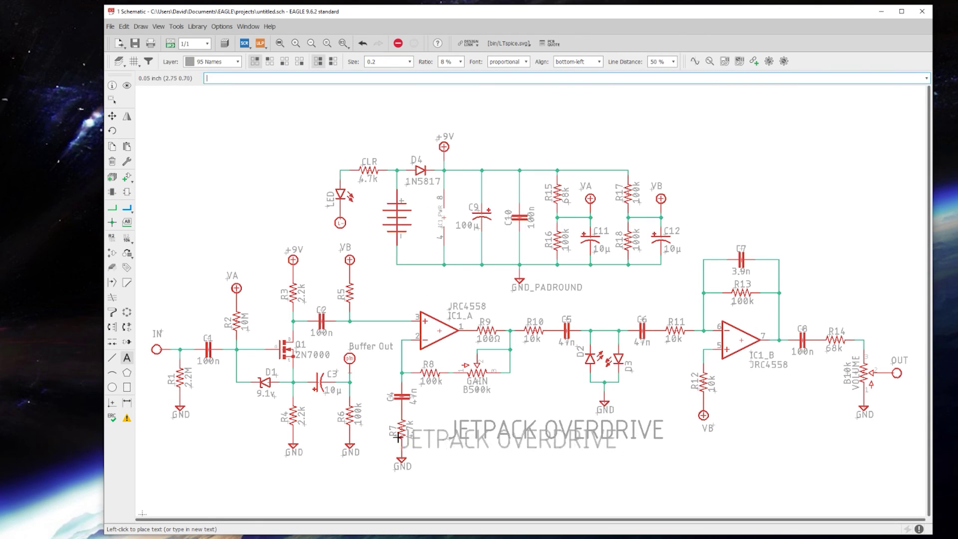
pyautogui.click(410, 62)
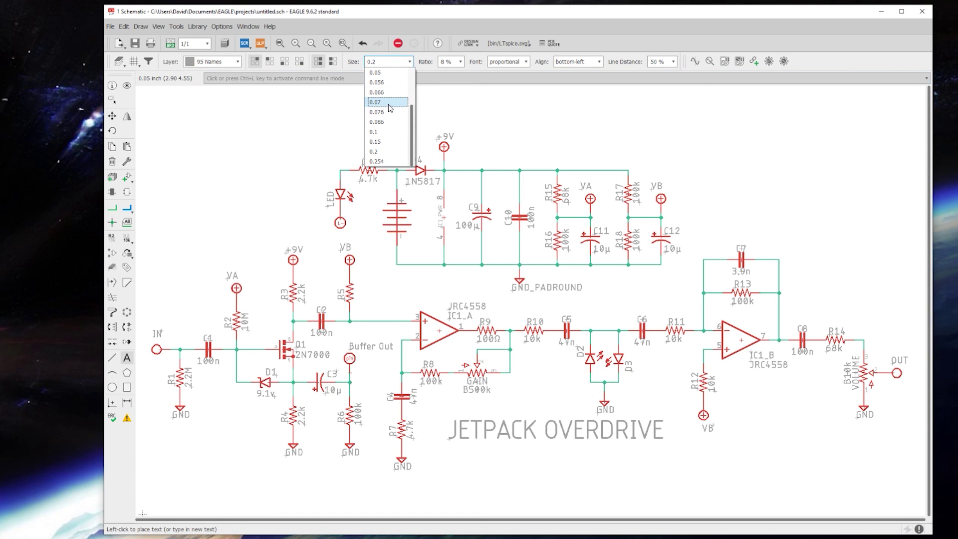
pyautogui.click(387, 100)
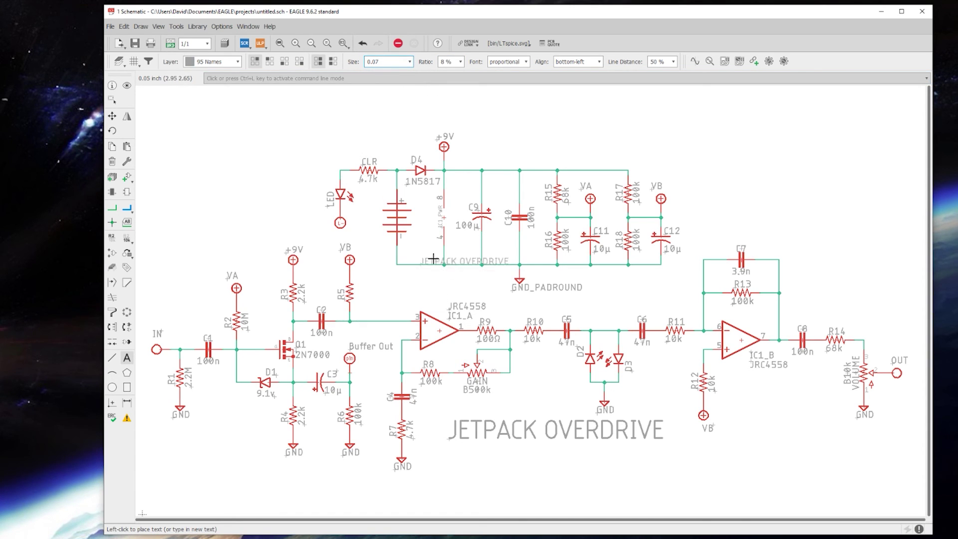
pyautogui.press('Escape')
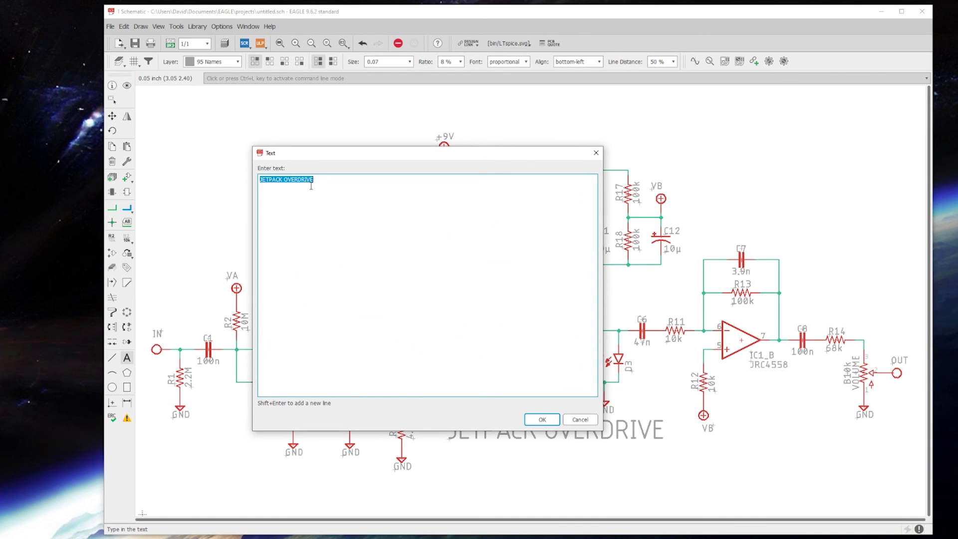
# Place the centre-aligned subtitle 'EFFECTS LAYOUTS EAGLE TUTORIAL CIRCUIT' under the title.
pyautogui.write('EFFECTS LAYOUTS EAGLE TUTORIAL CIRCUIT')
pyautogui.press('Return')
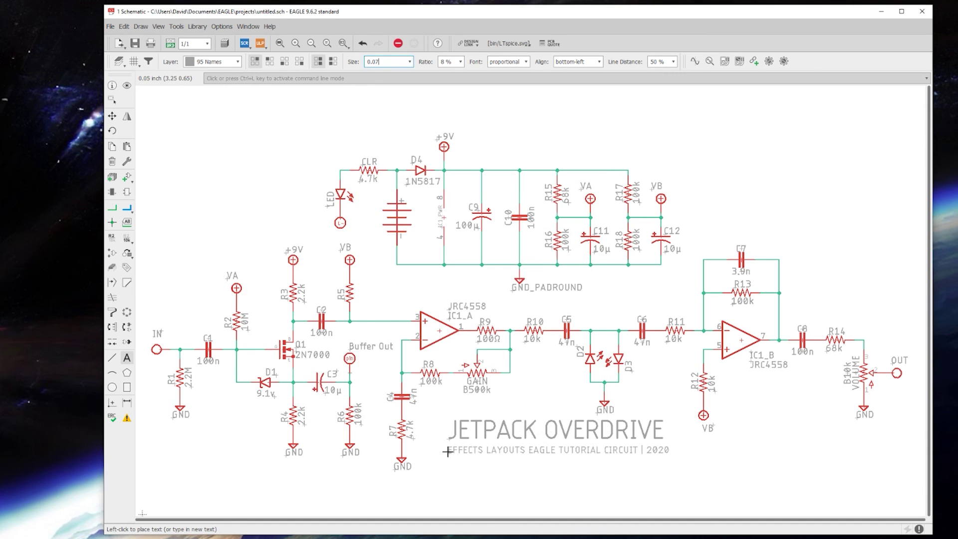
pyautogui.click(581, 61)
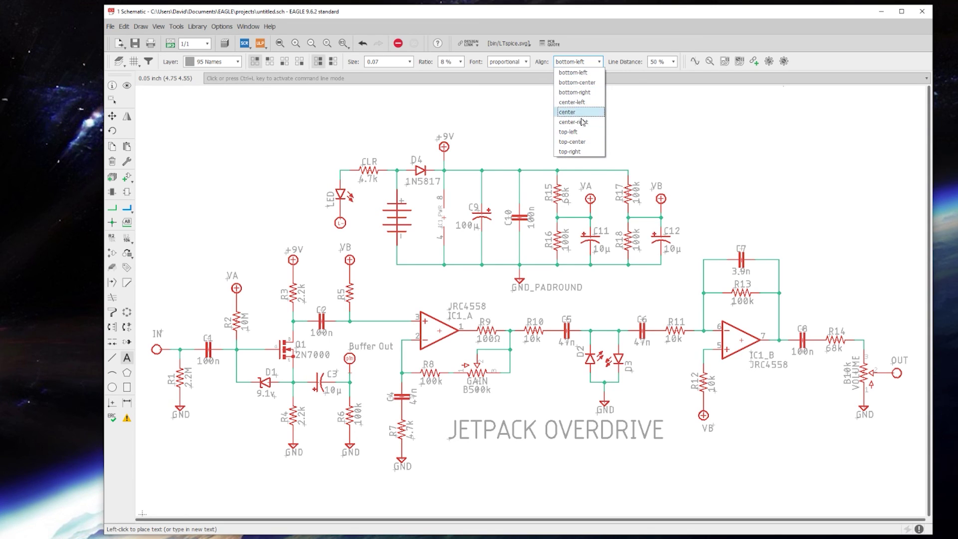
pyautogui.click(567, 112)
pyautogui.click(557, 448)
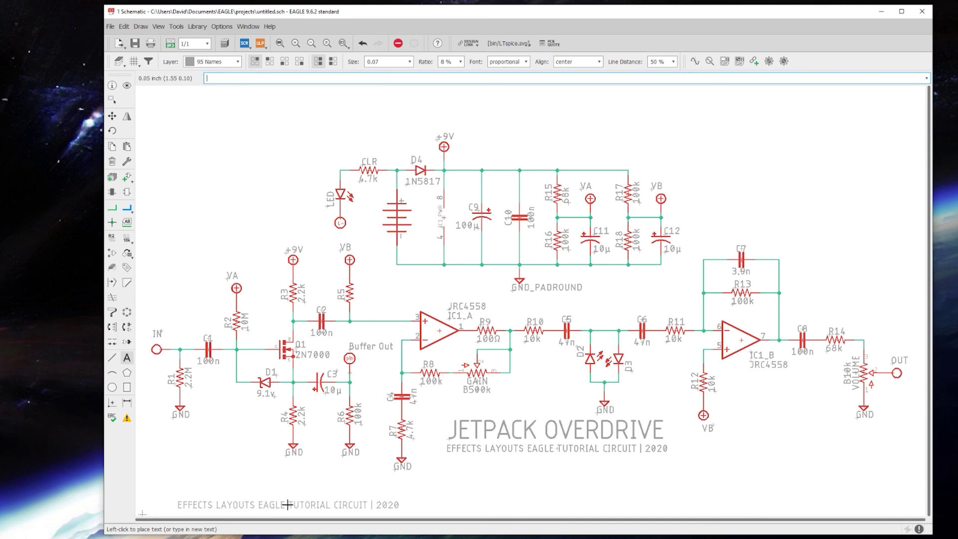
pyautogui.press('Escape')
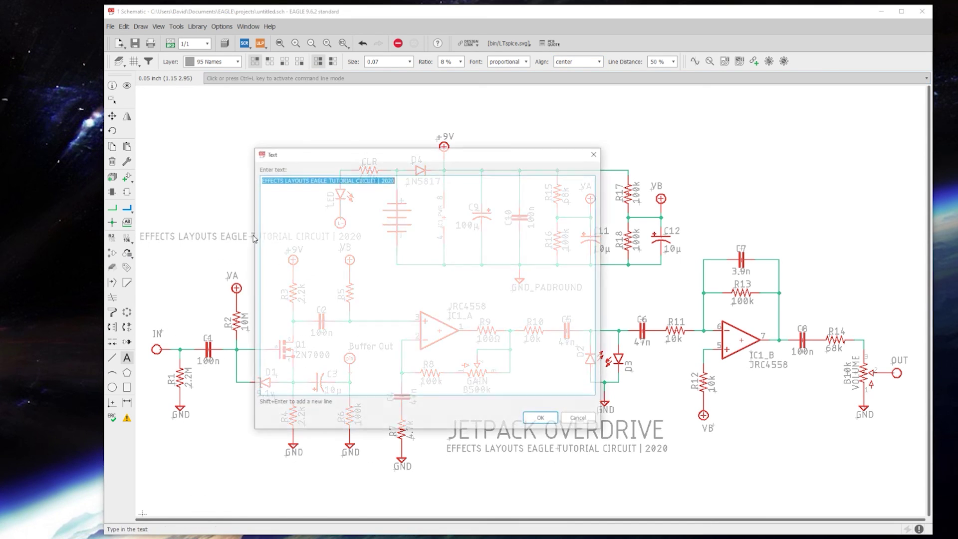
pyautogui.press('Escape')
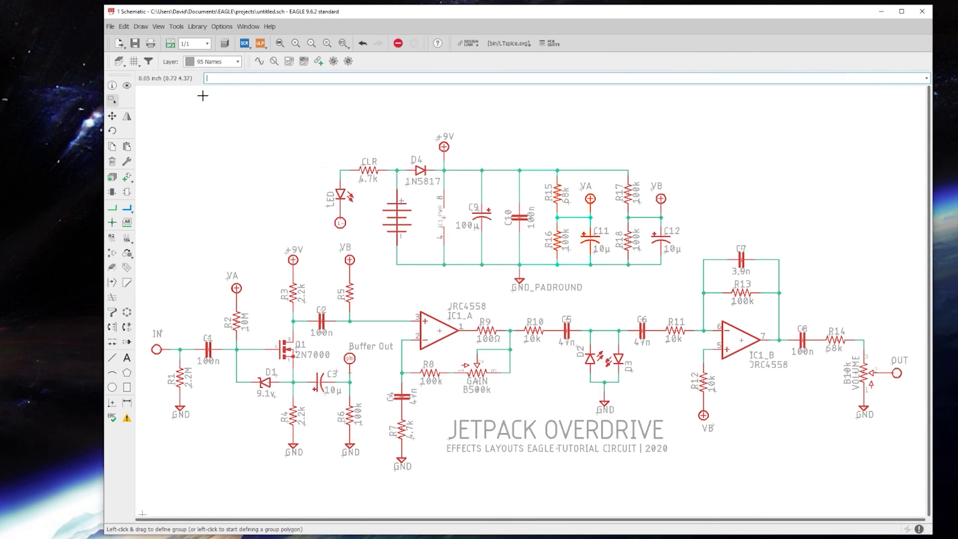
pyautogui.click(135, 44)
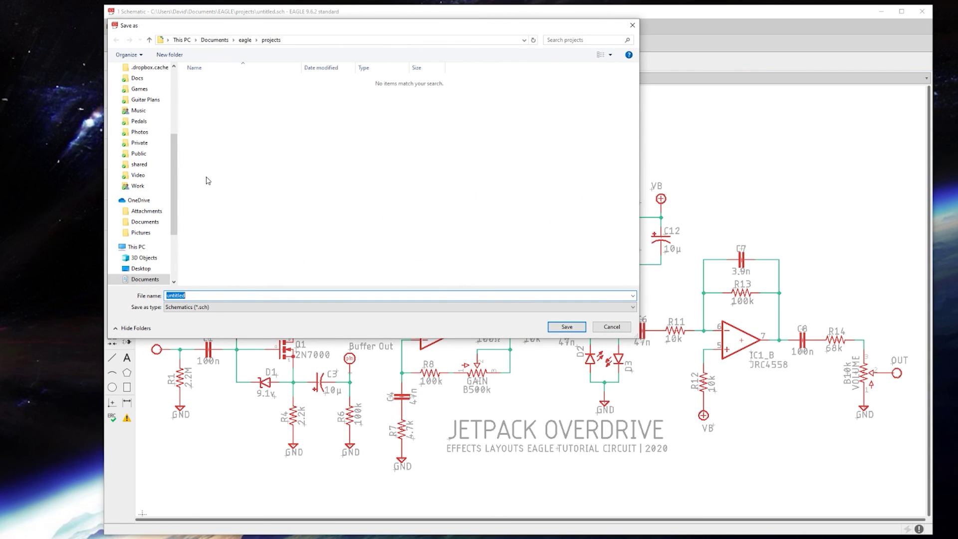
pyautogui.click(607, 328)
pyautogui.click(111, 26)
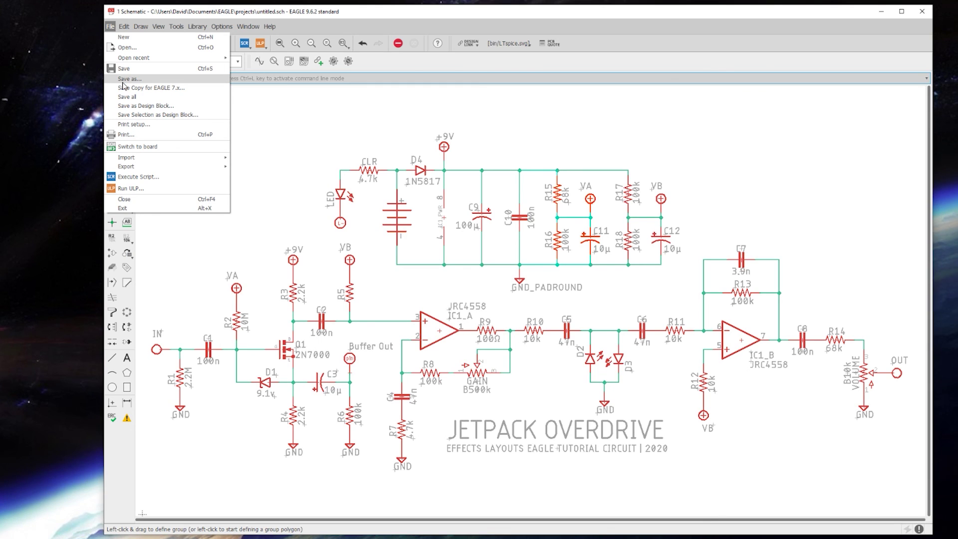
pyautogui.press('Escape')
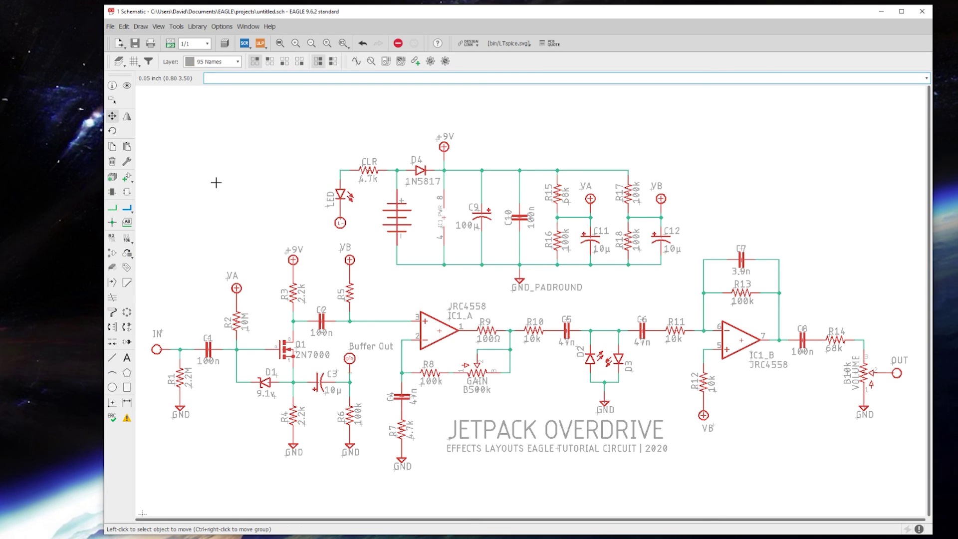